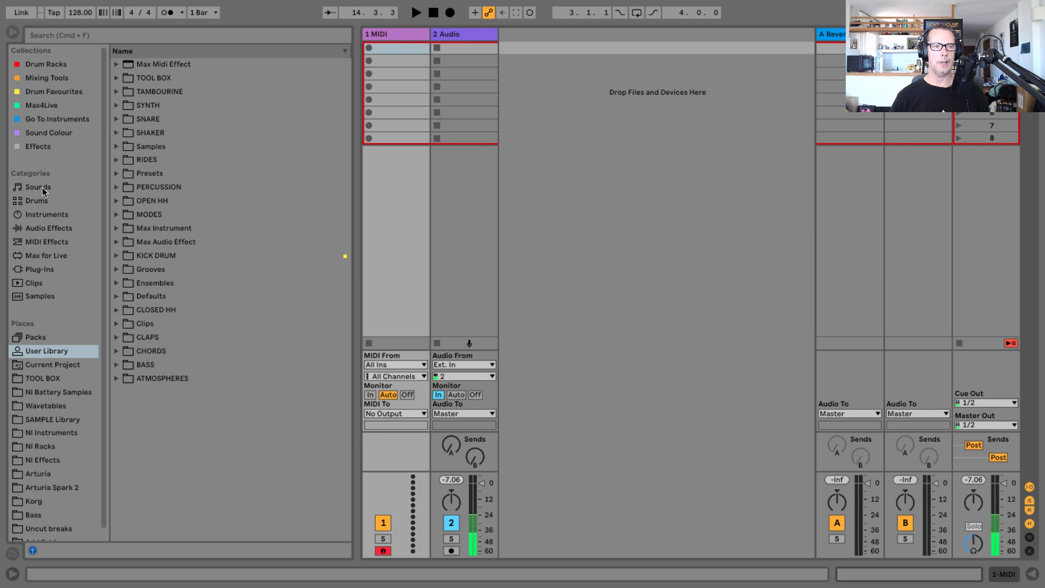
Load an empty Drum Rack from the Drums category onto the 1 MIDI track and collapse the device view.
{"action": "left_click", "coordinate": [37, 200]}
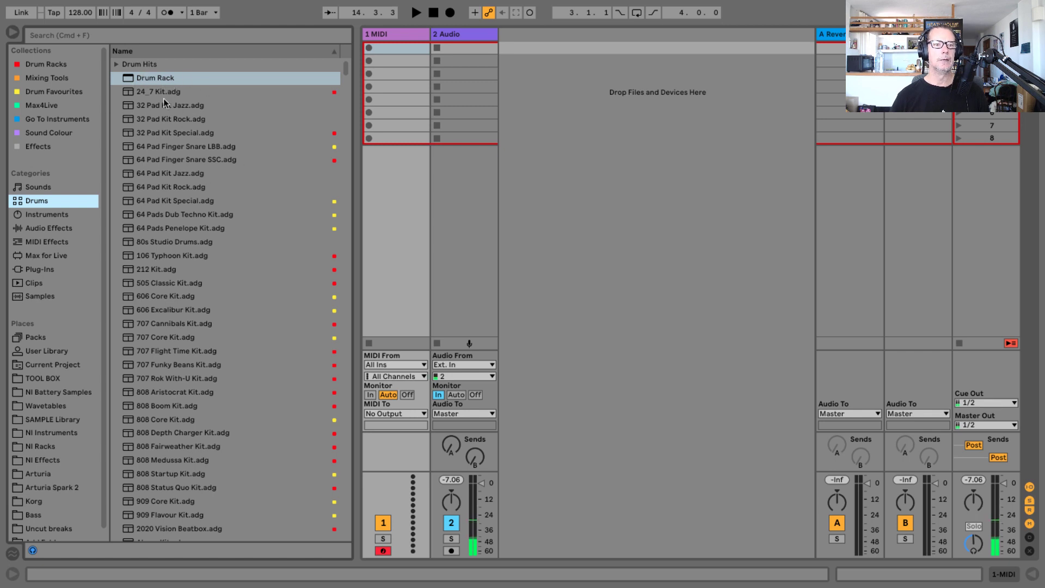
{"action": "left_click_drag", "start_coordinate": [146, 76], "coordinate": [397, 60]}
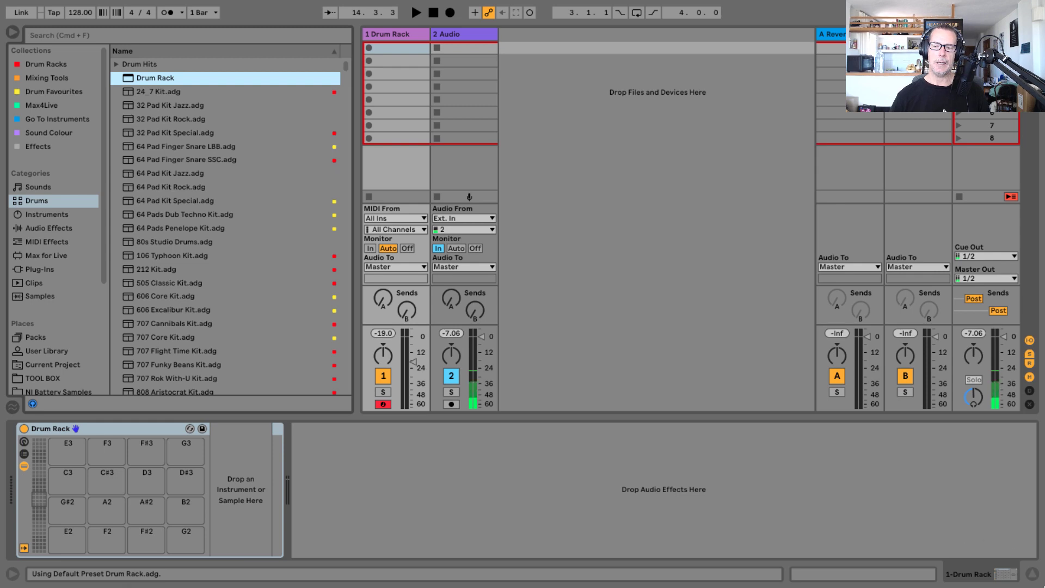
{"action": "left_click", "coordinate": [1034, 575]}
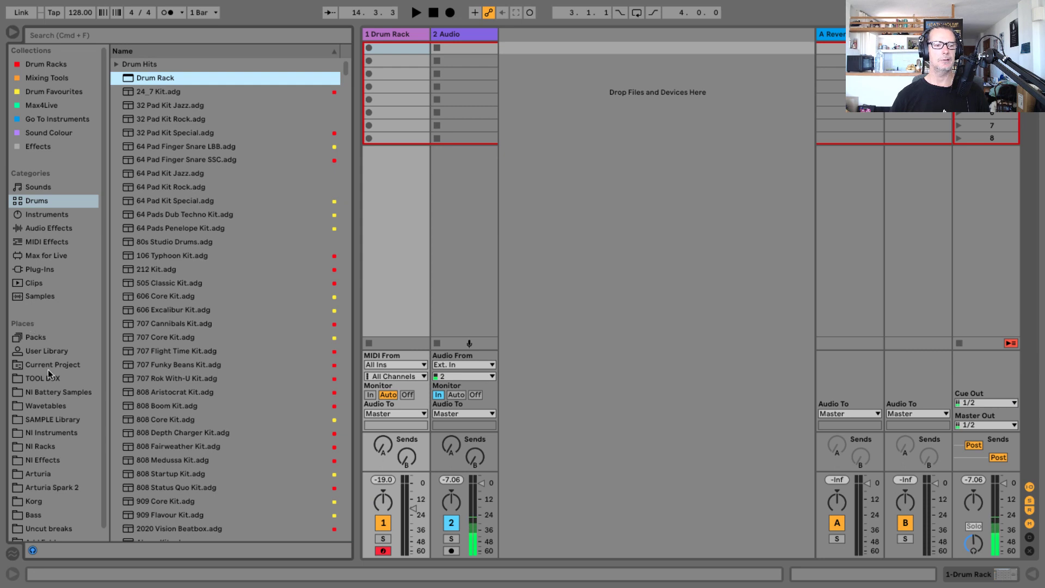
Open the SAMPLE Library place and expand TOOLROOM - TOOLROOM ACADEMY ESSENTIAL TECHNO down to its SINGLE_HITS folder.
{"action": "scroll", "coordinate": [53, 362], "scroll_direction": "down", "scroll_amount": 1}
{"action": "scroll", "coordinate": [53, 338], "scroll_direction": "down", "scroll_amount": 1}
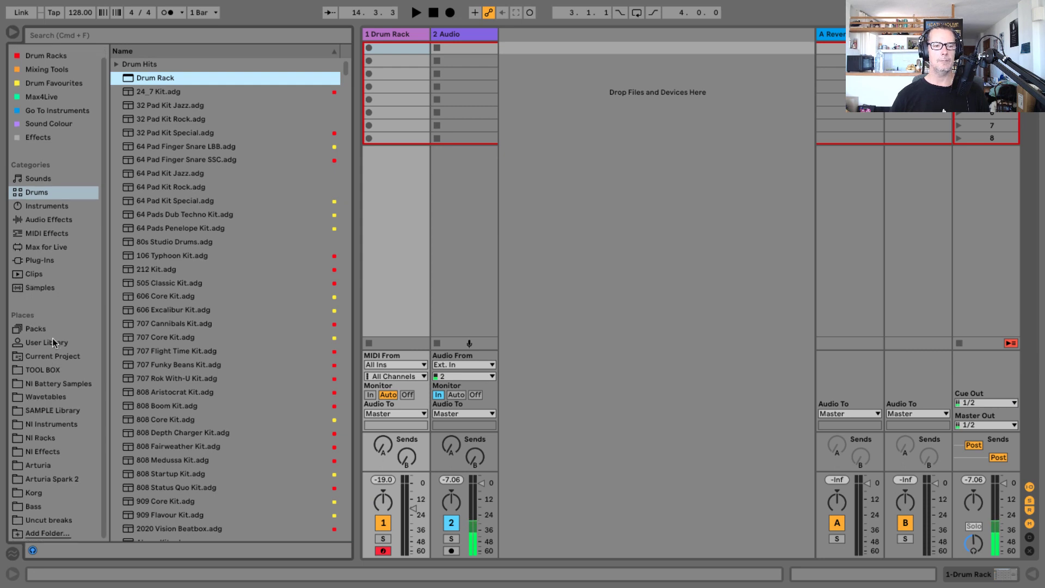
{"action": "left_click", "coordinate": [45, 409]}
{"action": "scroll", "coordinate": [206, 163], "scroll_direction": "up", "scroll_amount": 5}
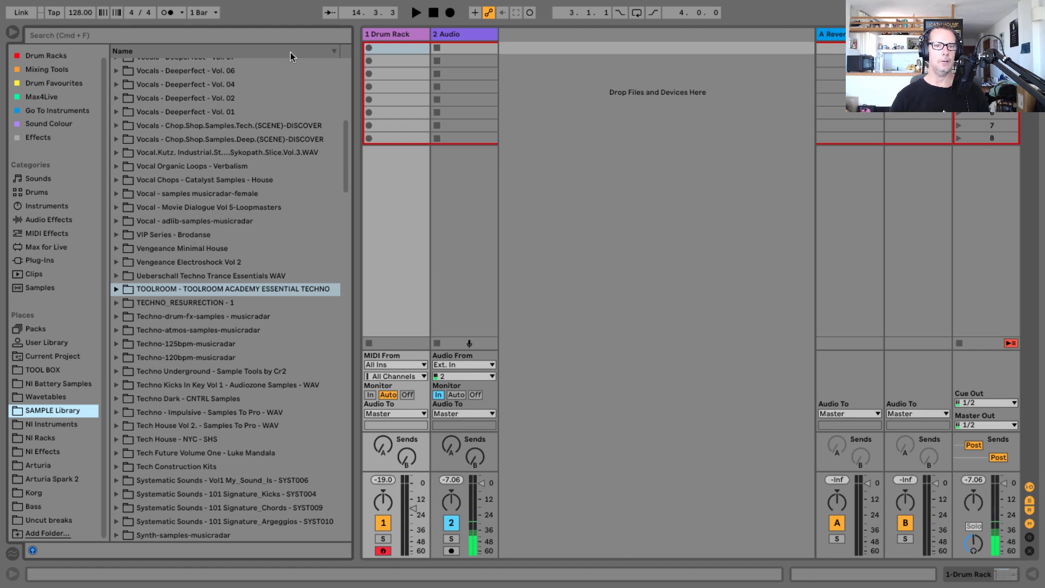
{"action": "scroll", "coordinate": [205, 243], "scroll_direction": "down", "scroll_amount": 1}
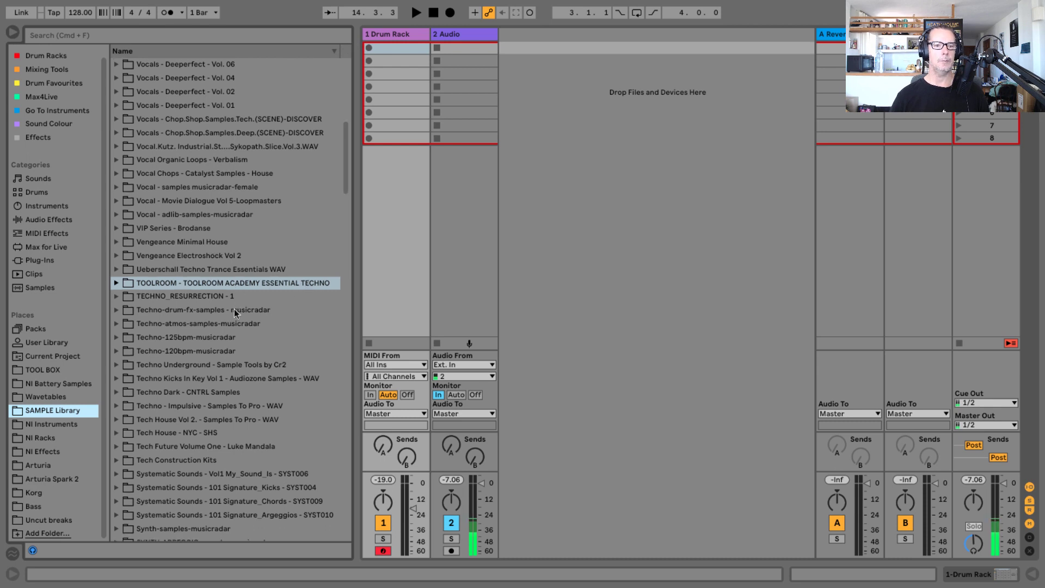
{"action": "left_click", "coordinate": [117, 284]}
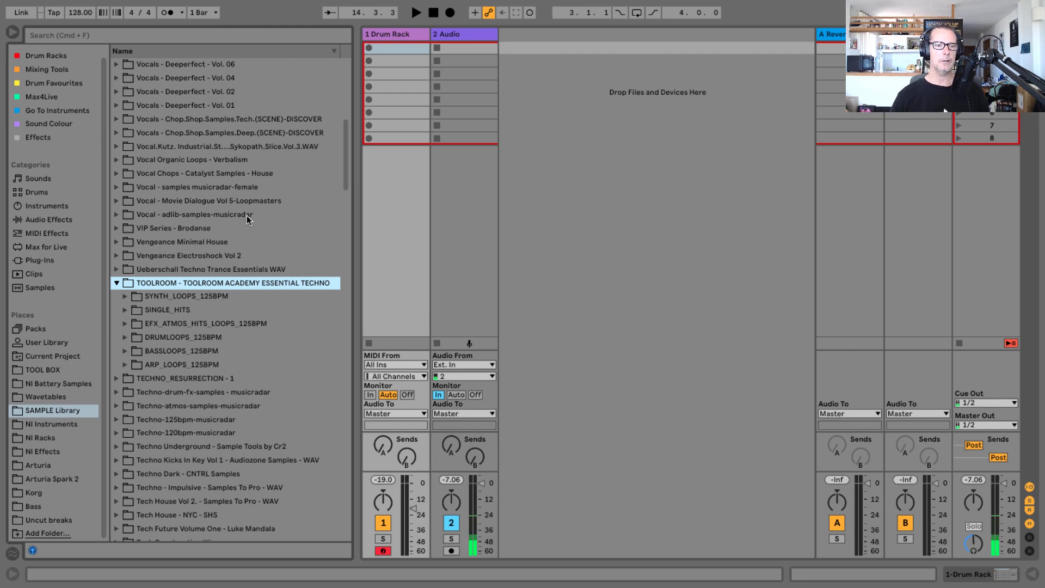
{"action": "left_click", "coordinate": [124, 308]}
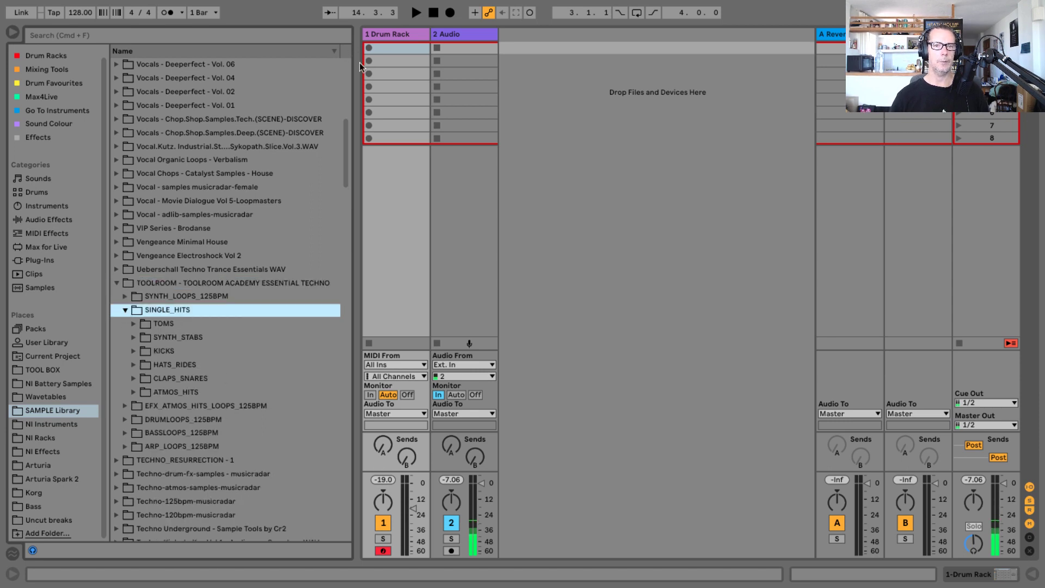
Display the Drum Rack's devices and expand the KICKS folder inside SINGLE_HITS.
{"action": "double_click", "coordinate": [398, 34]}
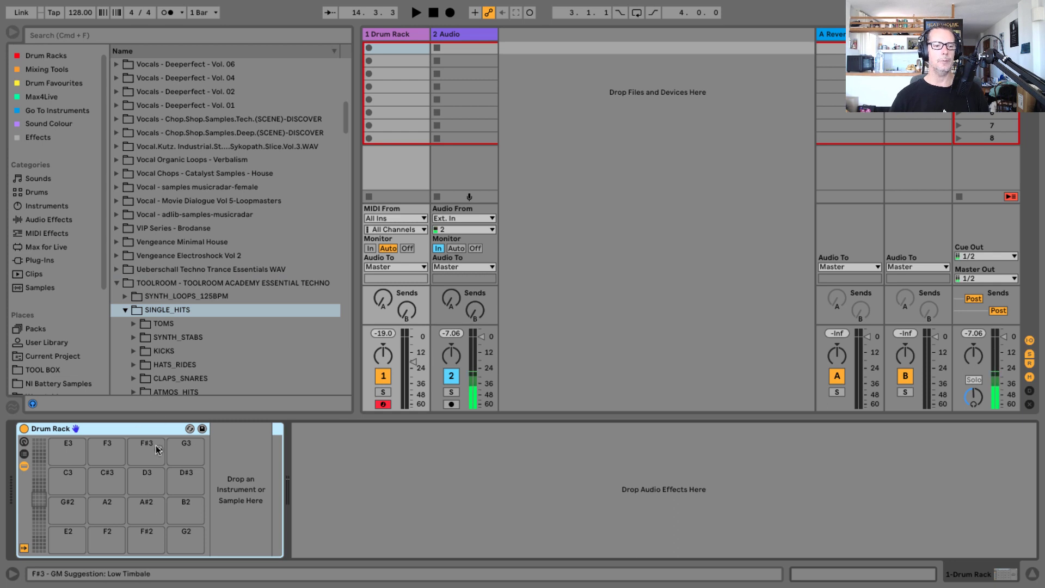
{"action": "scroll", "coordinate": [196, 228], "scroll_direction": "down", "scroll_amount": 2}
{"action": "scroll", "coordinate": [207, 250], "scroll_direction": "down", "scroll_amount": 2}
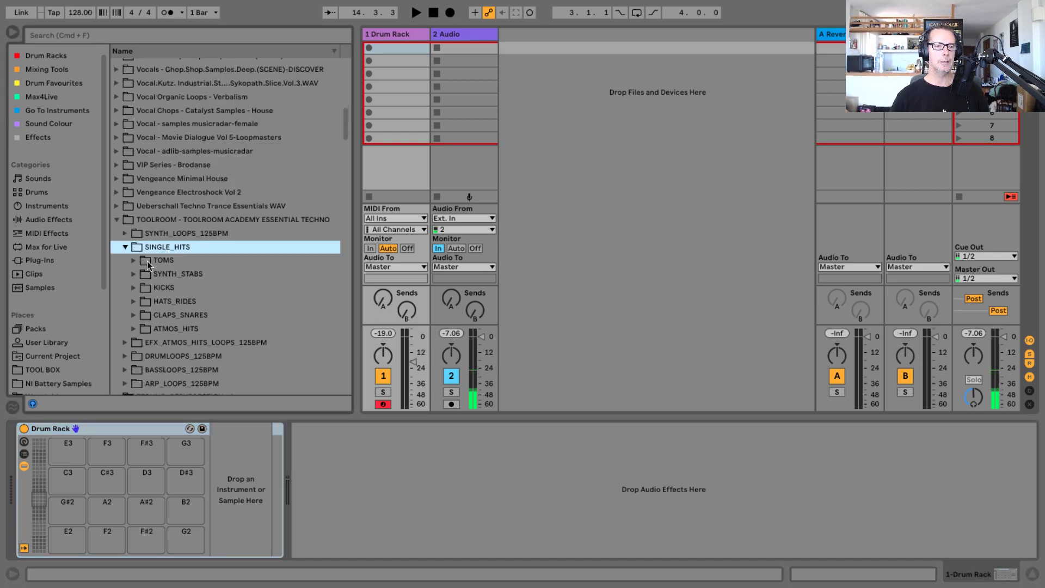
{"action": "scroll", "coordinate": [145, 272], "scroll_direction": "down", "scroll_amount": 1}
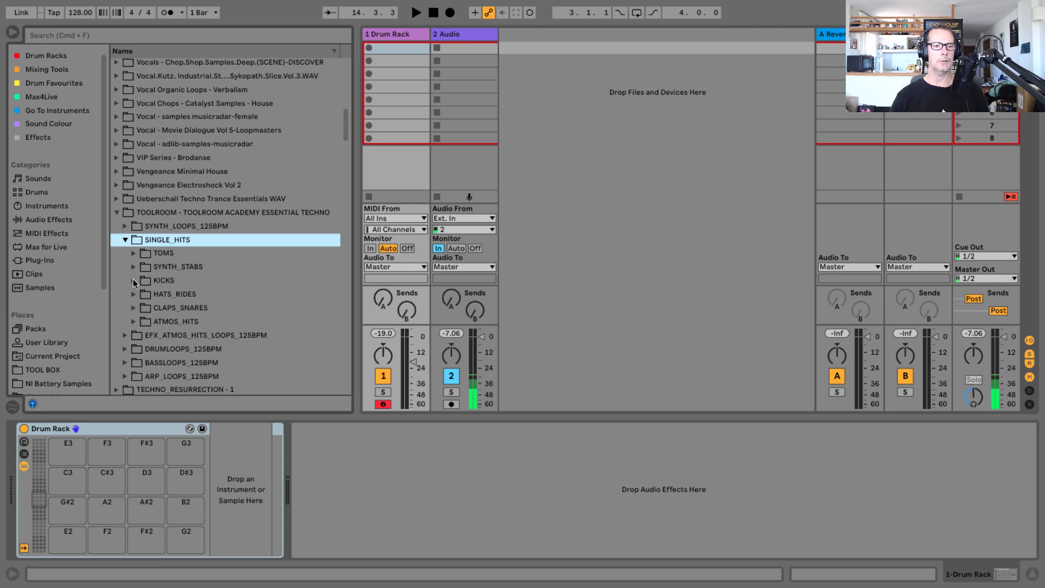
{"action": "left_click", "coordinate": [133, 280]}
{"action": "scroll", "coordinate": [173, 233], "scroll_direction": "down", "scroll_amount": 4}
{"action": "scroll", "coordinate": [171, 240], "scroll_direction": "down", "scroll_amount": 3}
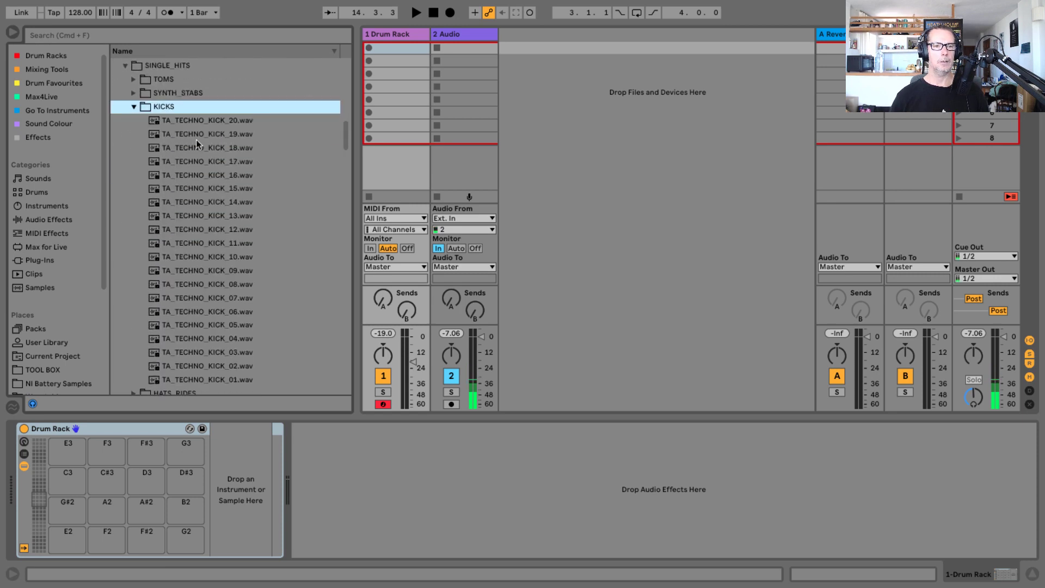
{"action": "left_click", "coordinate": [973, 397]}
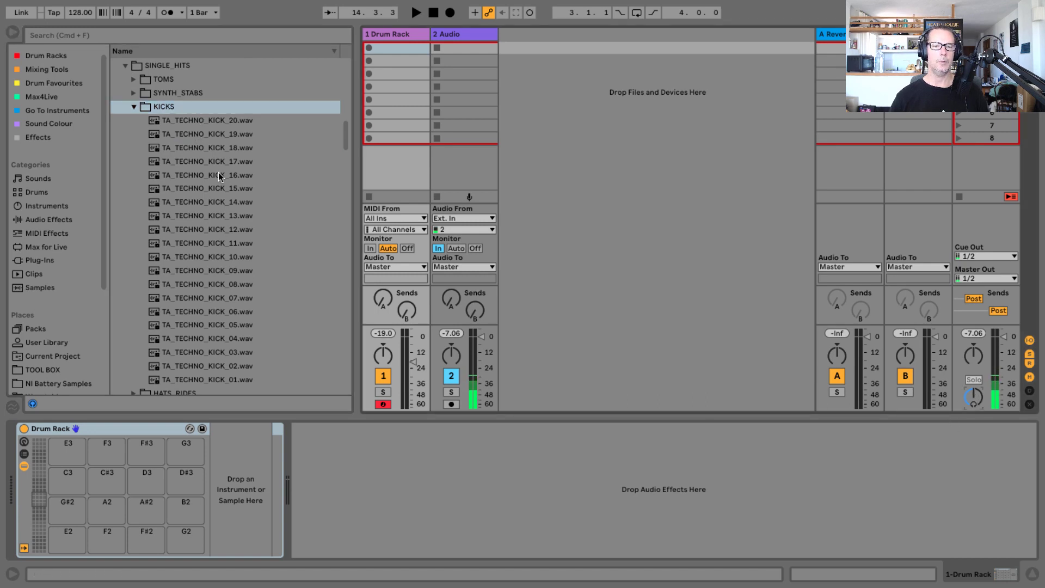
Load all kick samples from TA_TECHNO_KICK_20 to TA_TECHNO_KICK_01 together as an Instrument Rack on the Drum Rack's C1 pad.
{"action": "left_click", "coordinate": [201, 119]}
{"action": "scroll", "coordinate": [241, 152], "scroll_direction": "down", "scroll_amount": 1}
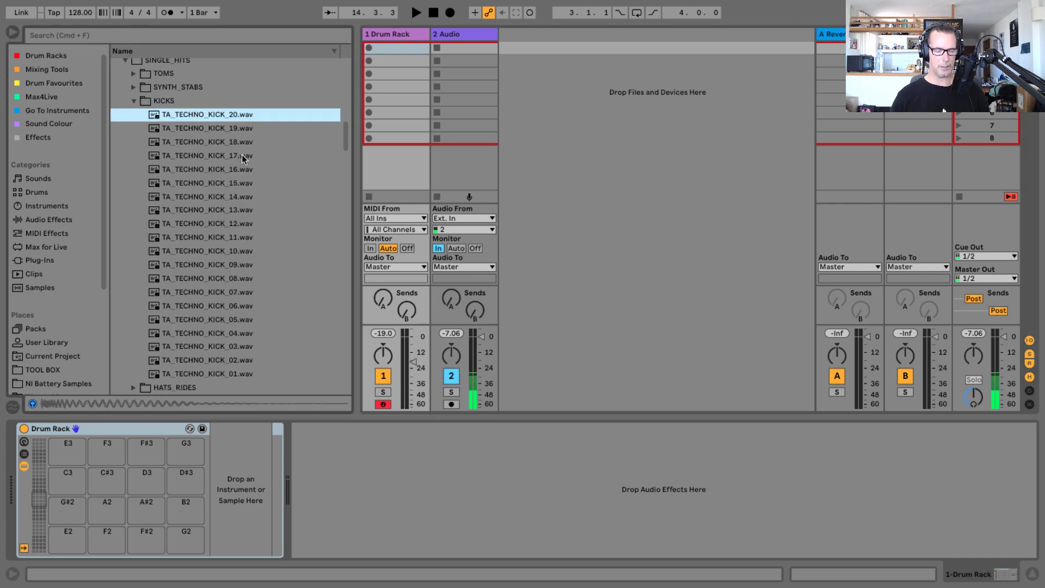
{"action": "scroll", "coordinate": [242, 161], "scroll_direction": "down", "scroll_amount": 1}
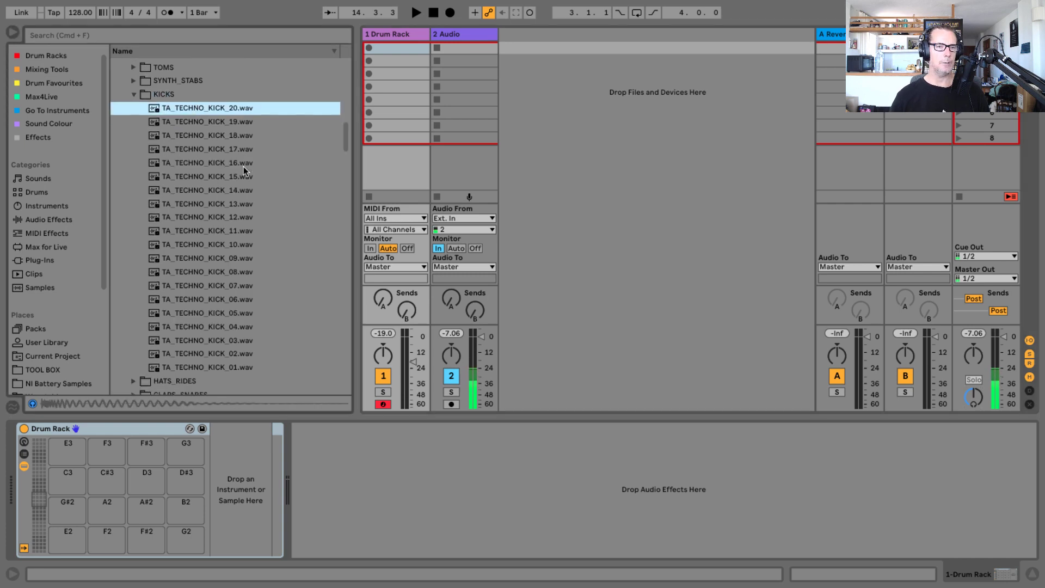
{"action": "left_click", "coordinate": [207, 365], "text": "shift"}
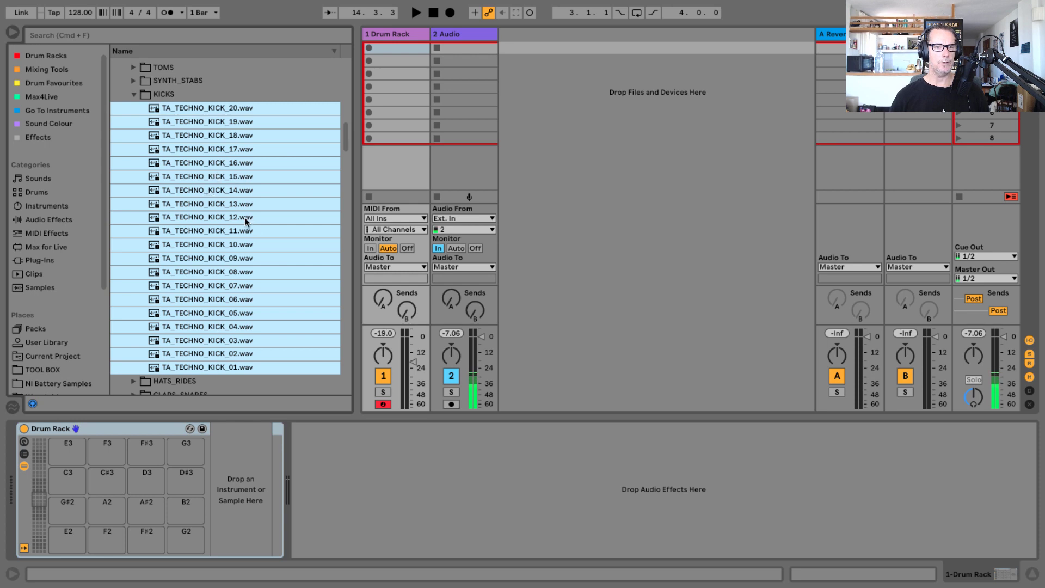
{"action": "left_click_drag", "start_coordinate": [209, 224], "coordinate": [66, 510]}
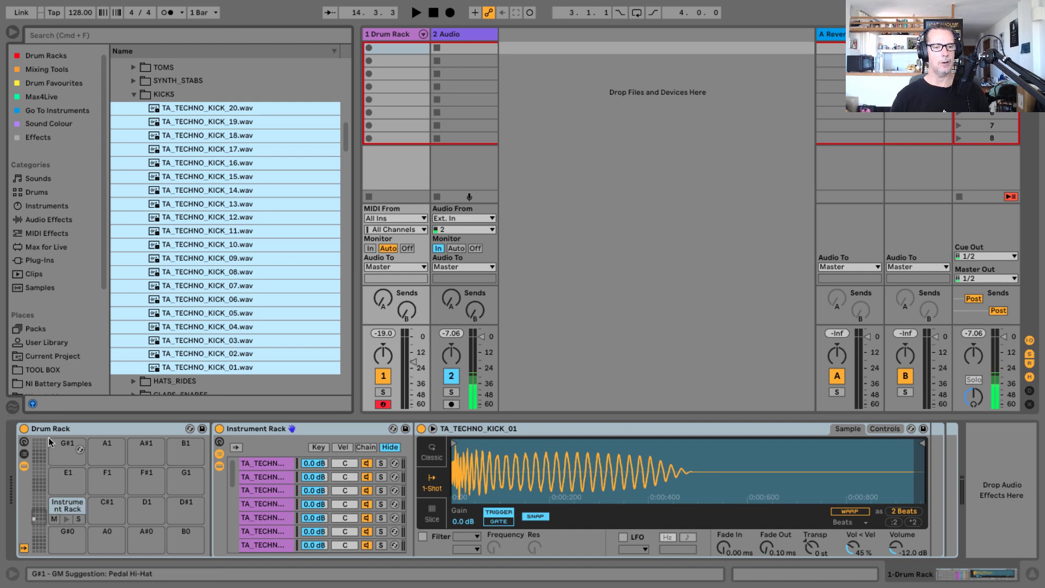
Turn on Auto Select in the Instrument Rack and colour all 20 of its kick chains bright red.
{"action": "left_click", "coordinate": [235, 447]}
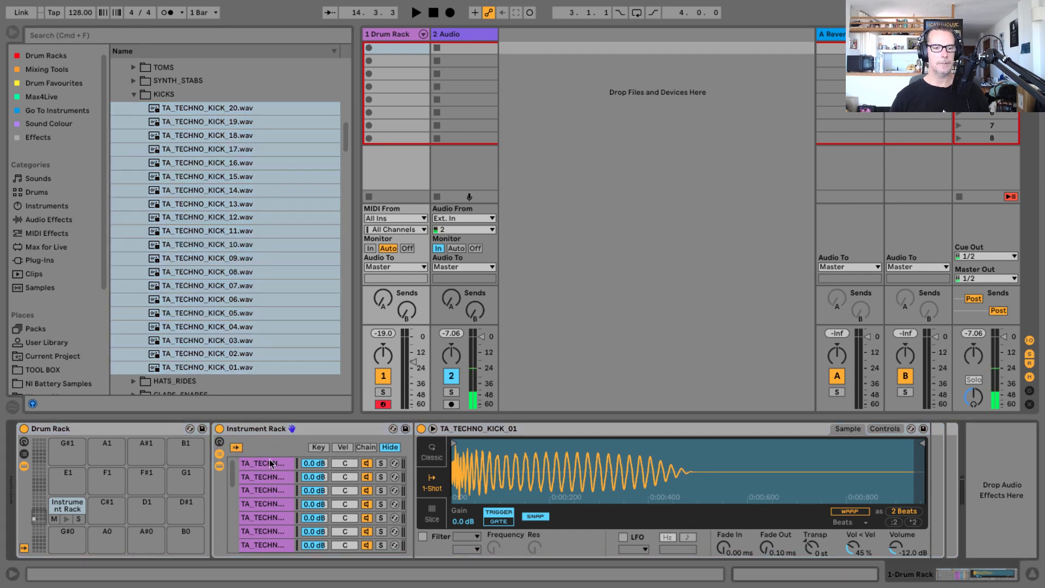
{"action": "left_click", "coordinate": [279, 468]}
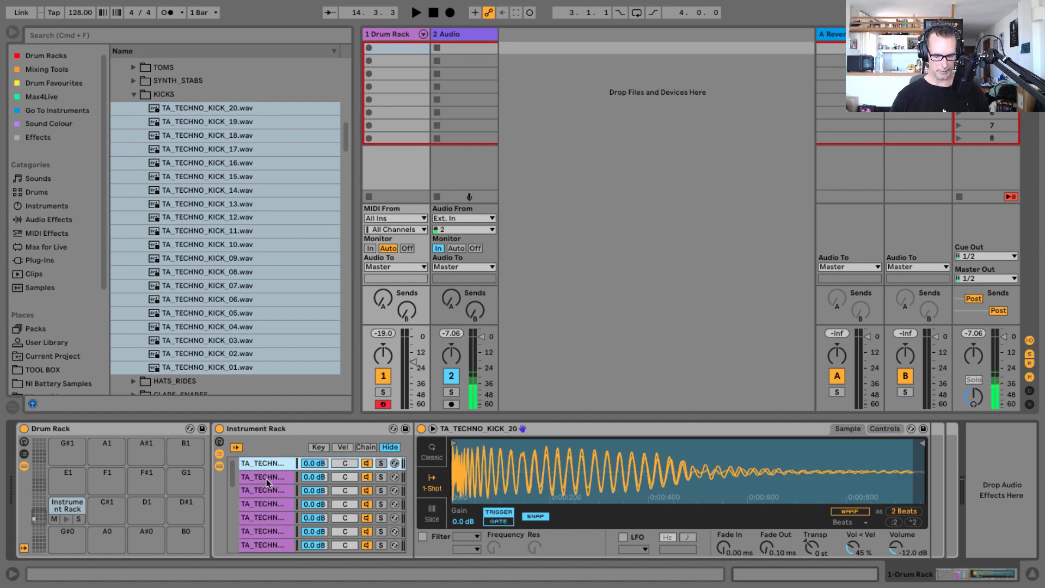
{"action": "key", "text": "super+a"}
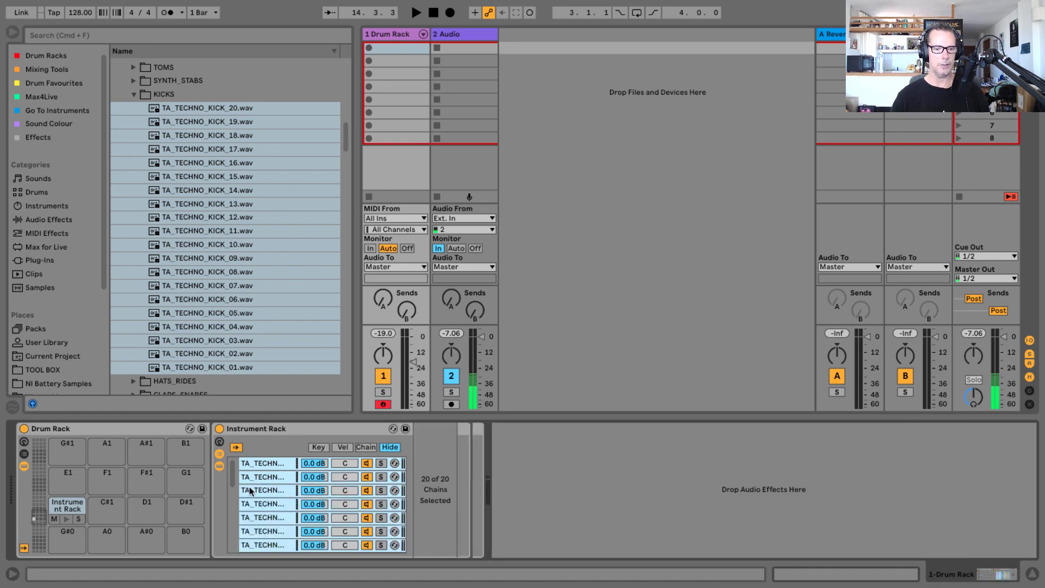
{"action": "right_click", "coordinate": [273, 476]}
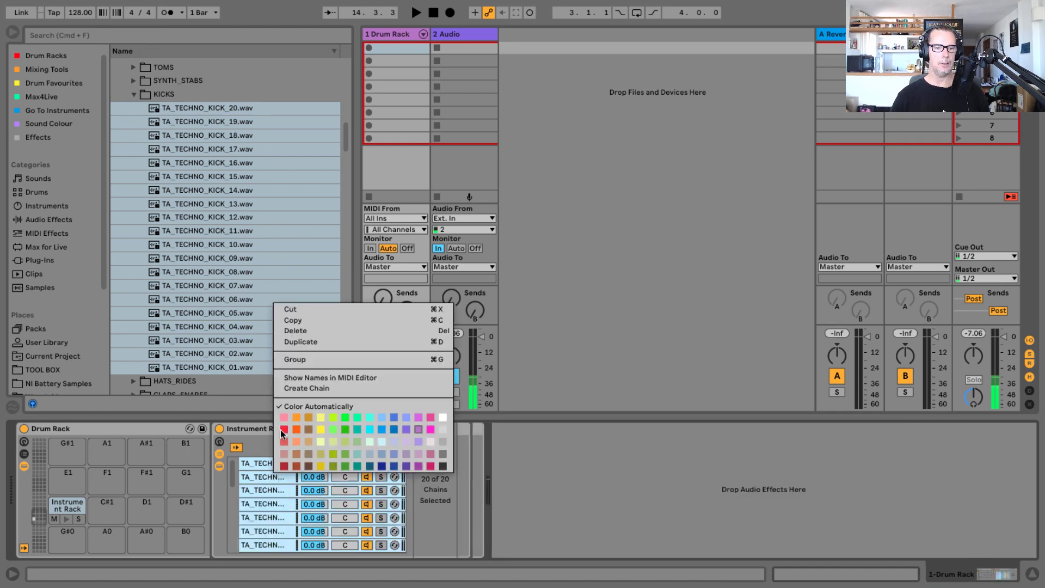
{"action": "left_click", "coordinate": [284, 430]}
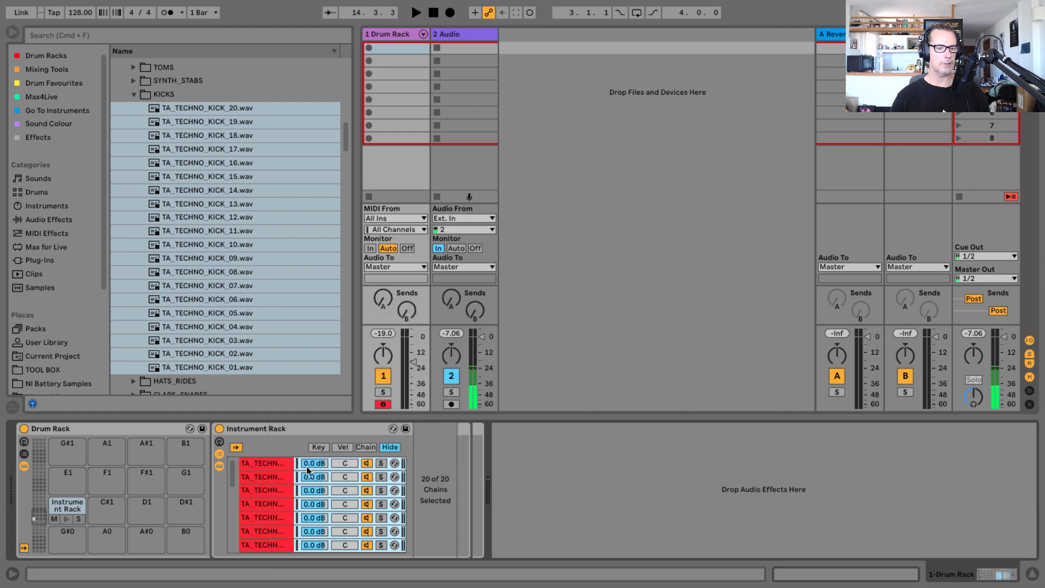
Extend all chain select zones across the full 0–127 range and distribute the ranges equally.
{"action": "left_click", "coordinate": [366, 447]}
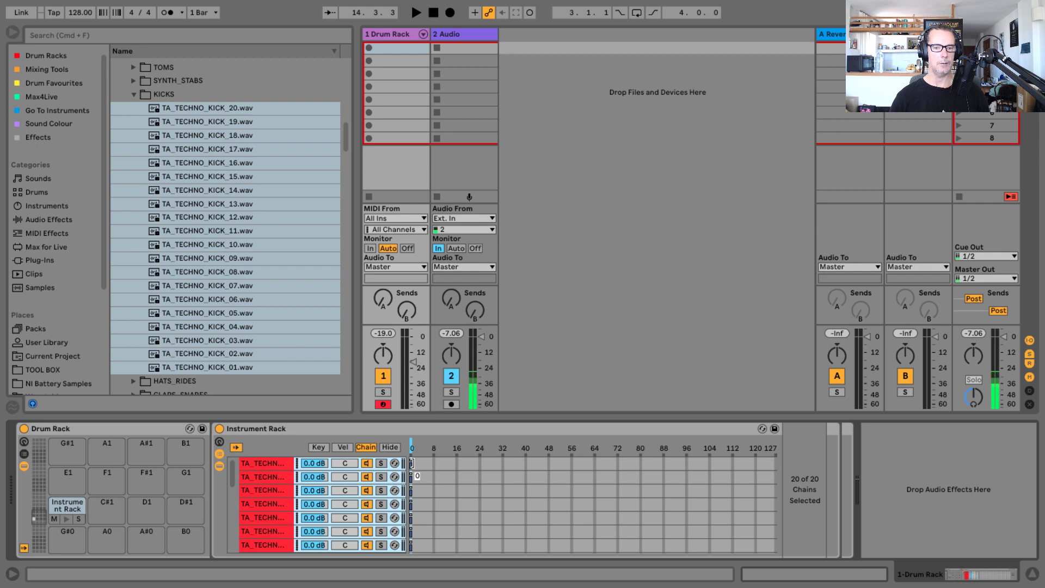
{"action": "left_click_drag", "start_coordinate": [412, 463], "coordinate": [777, 464]}
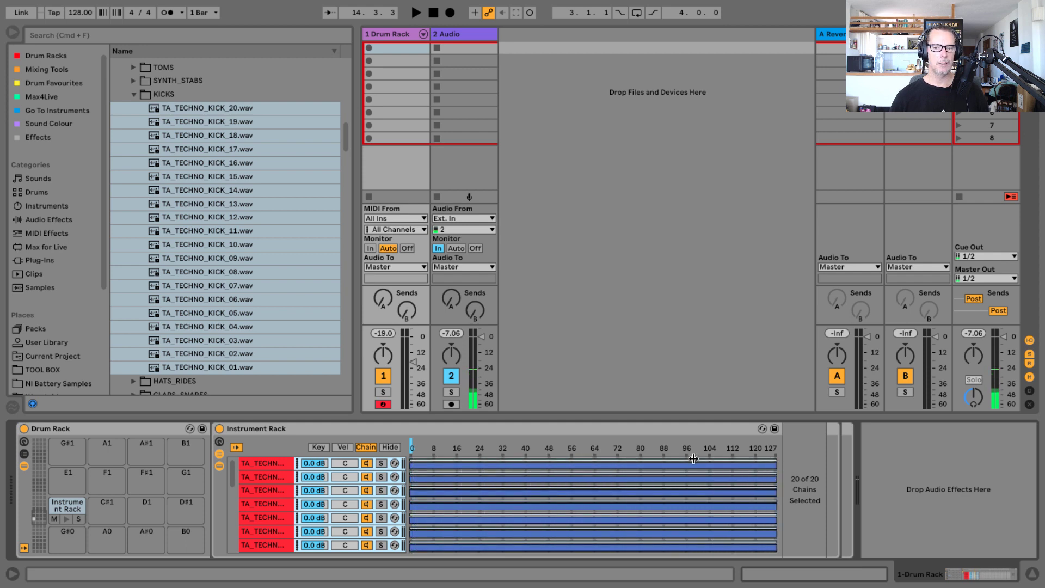
{"action": "right_click", "coordinate": [582, 444]}
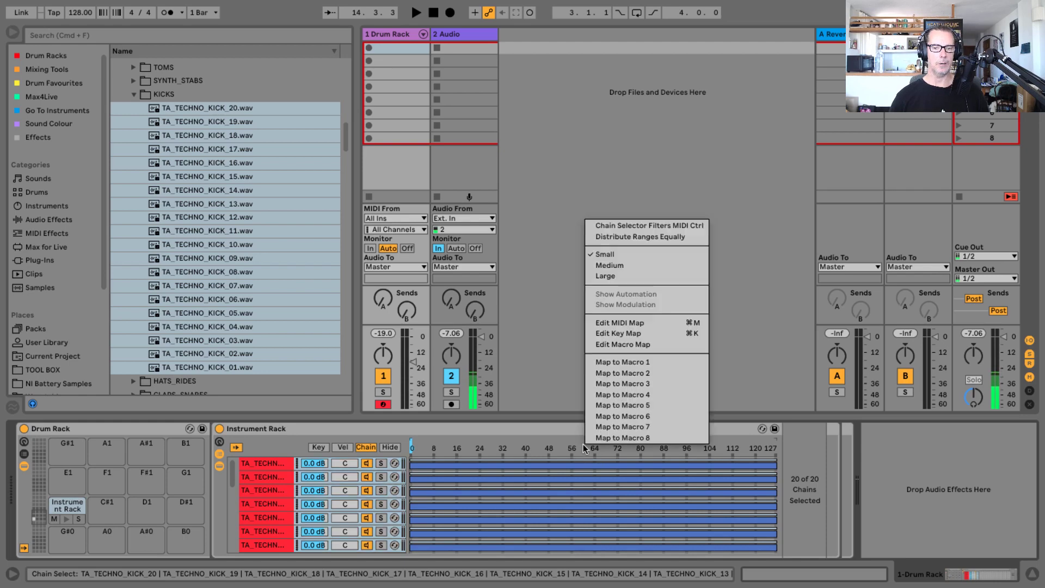
{"action": "left_click", "coordinate": [633, 237]}
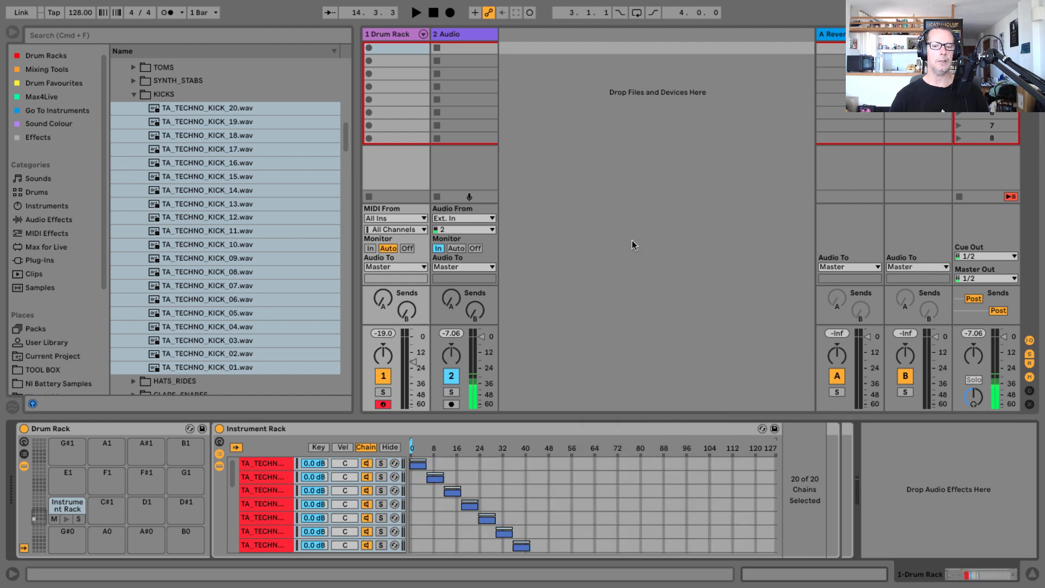
Map the Instrument Rack's chain selector to Macro 1 and rename that macro Kick.
{"action": "right_click", "coordinate": [412, 447]}
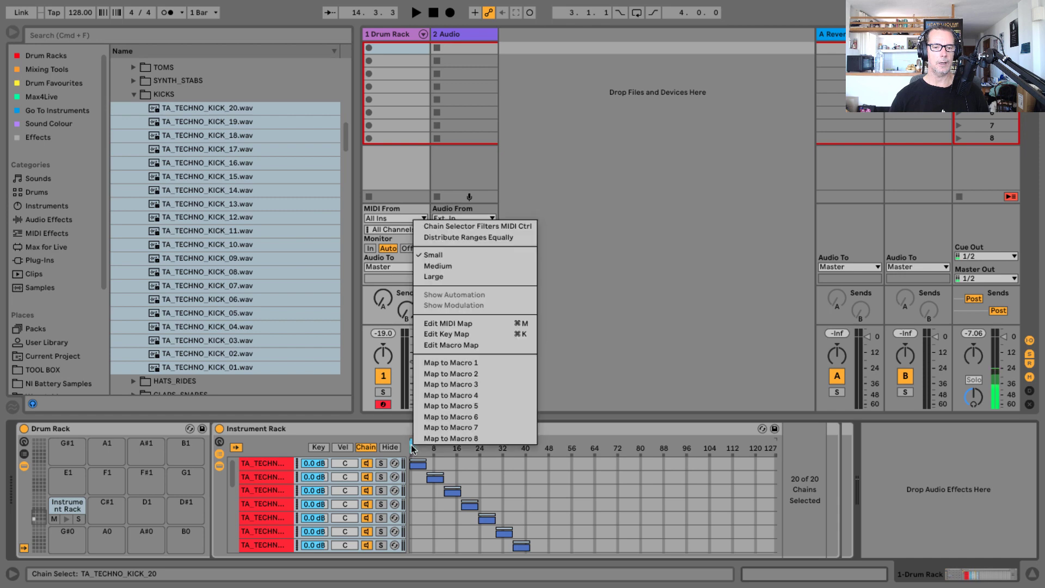
{"action": "left_click", "coordinate": [456, 362]}
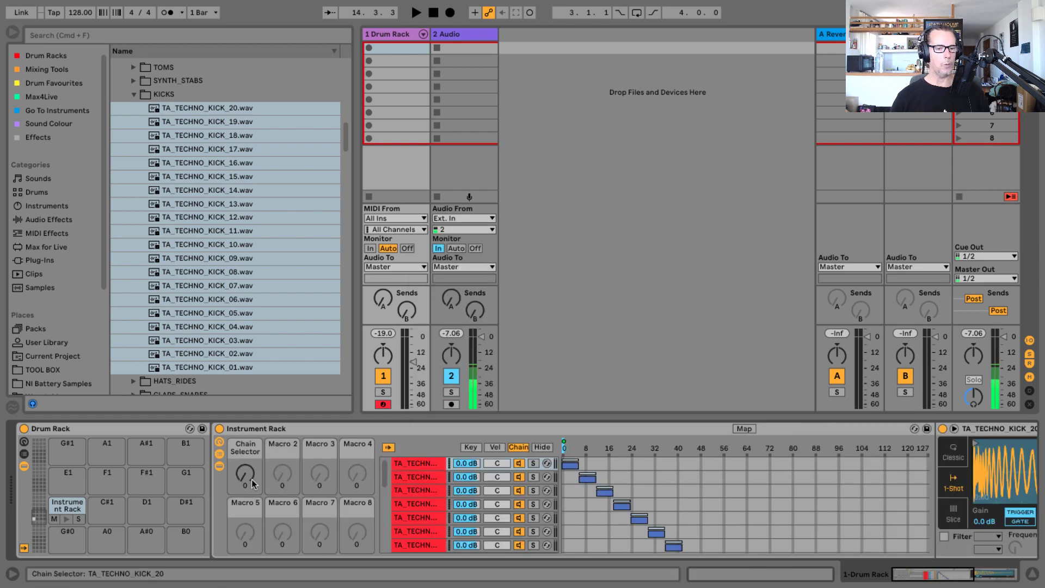
{"action": "left_click", "coordinate": [245, 452]}
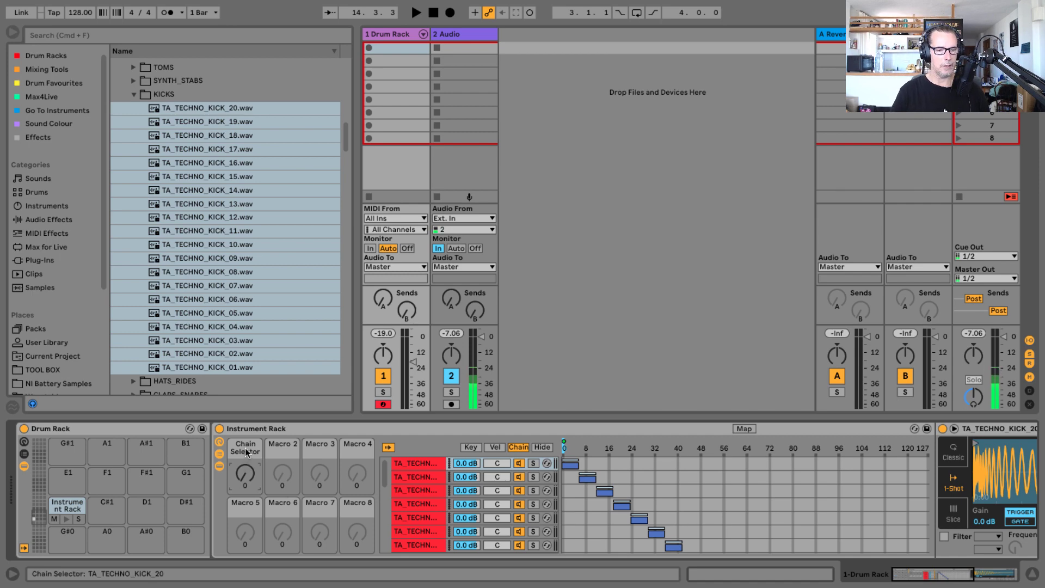
{"action": "left_click", "coordinate": [247, 451]}
{"action": "type", "text": "K"}
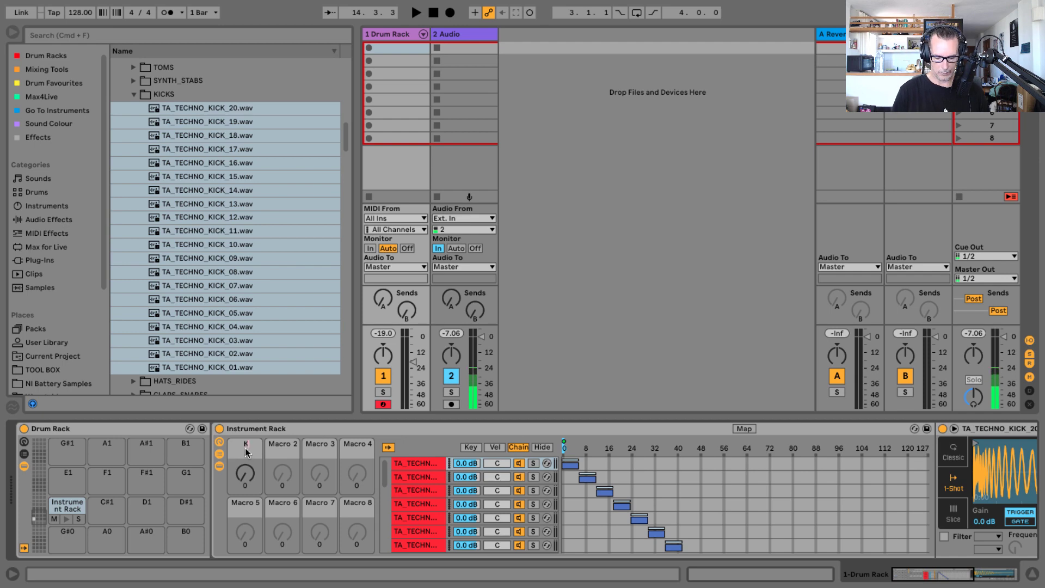
{"action": "type", "text": "ick"}
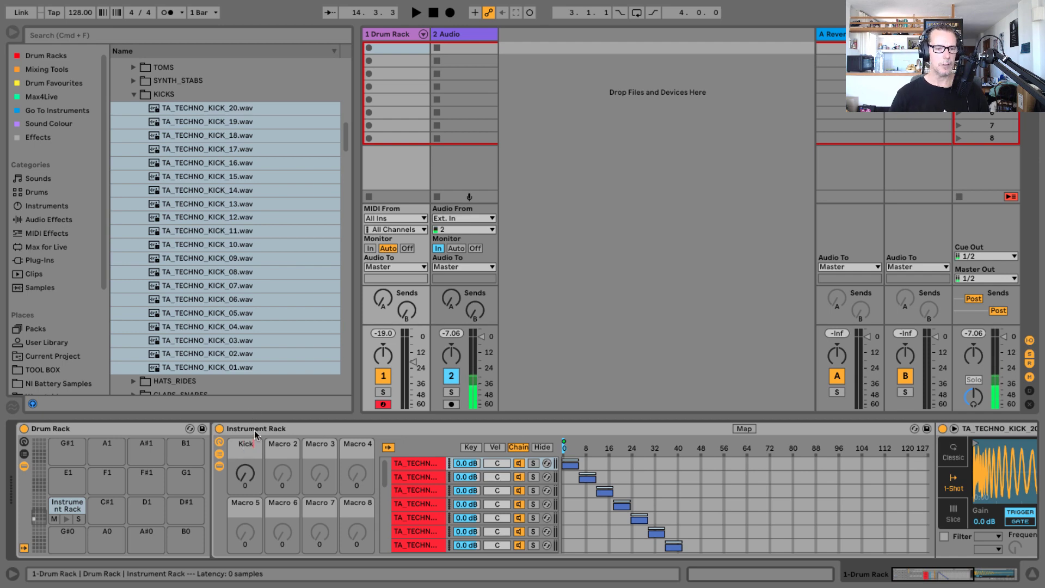
Rename the Instrument Rack as Kick and colour its Kick macro bright red.
{"action": "left_click", "coordinate": [253, 425]}
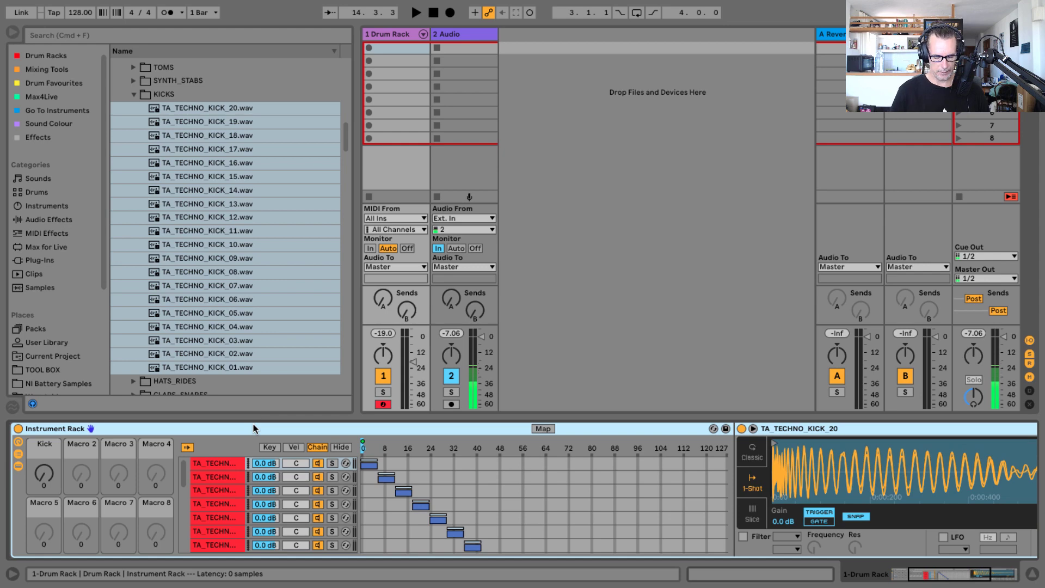
{"action": "key", "text": "super+r"}
{"action": "type", "text": "K"}
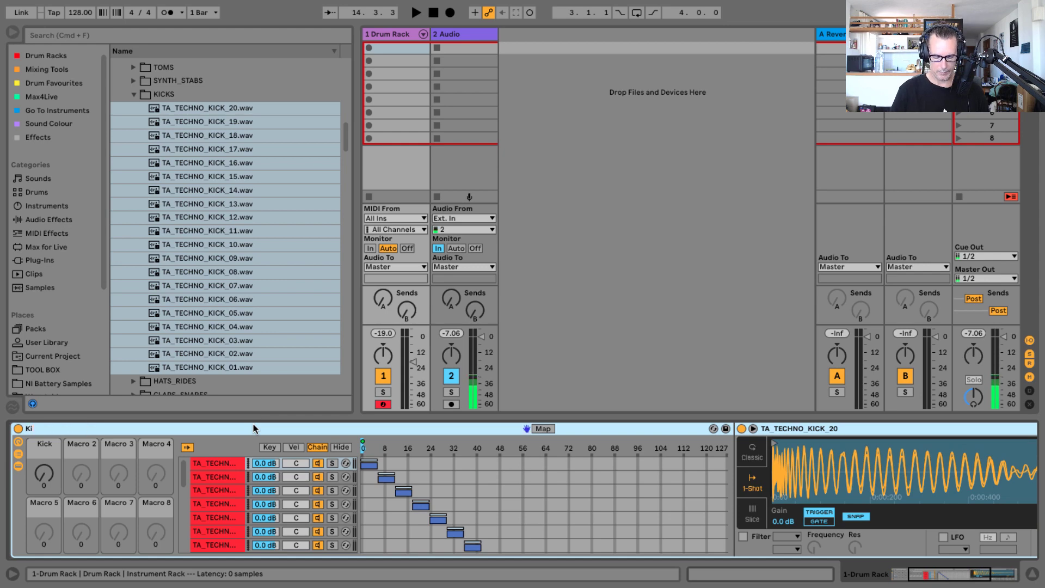
{"action": "right_click", "coordinate": [49, 449]}
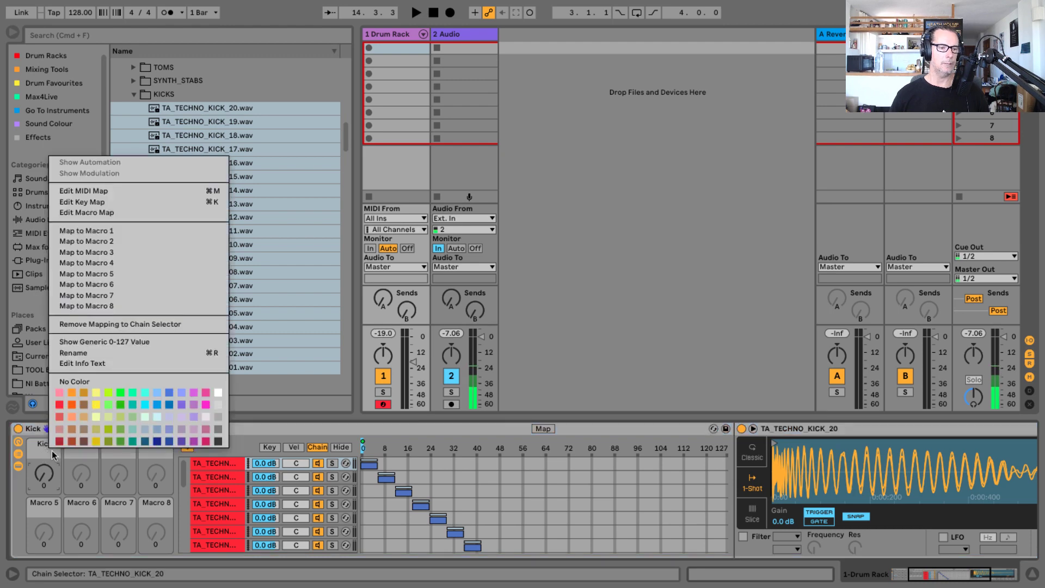
{"action": "left_click", "coordinate": [58, 403]}
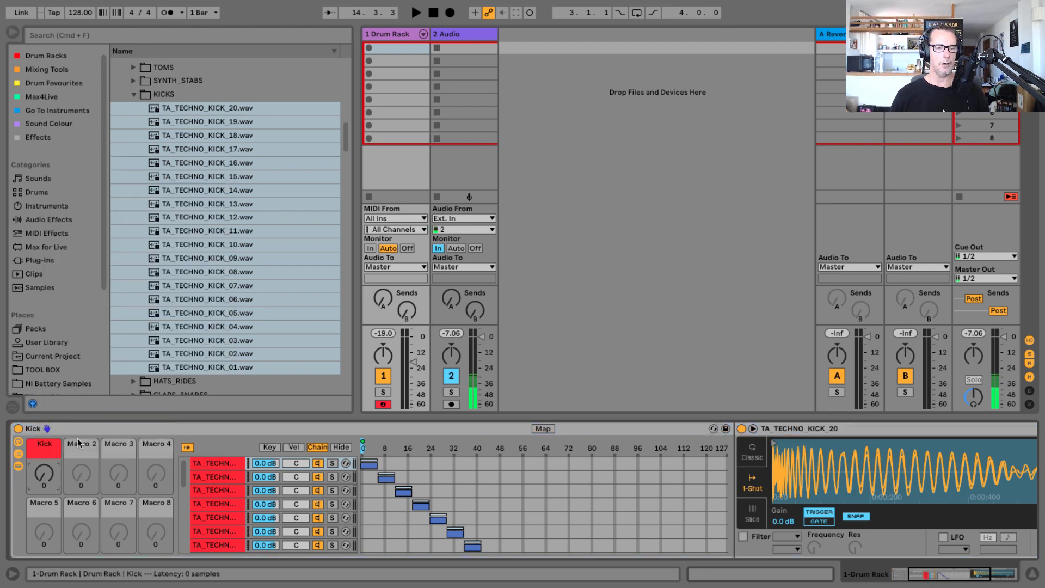
Map the Kick rack's Kick macro to Macro 1 of the Drum Rack and colour that Drum Rack macro bright red.
{"action": "left_click", "coordinate": [929, 574]}
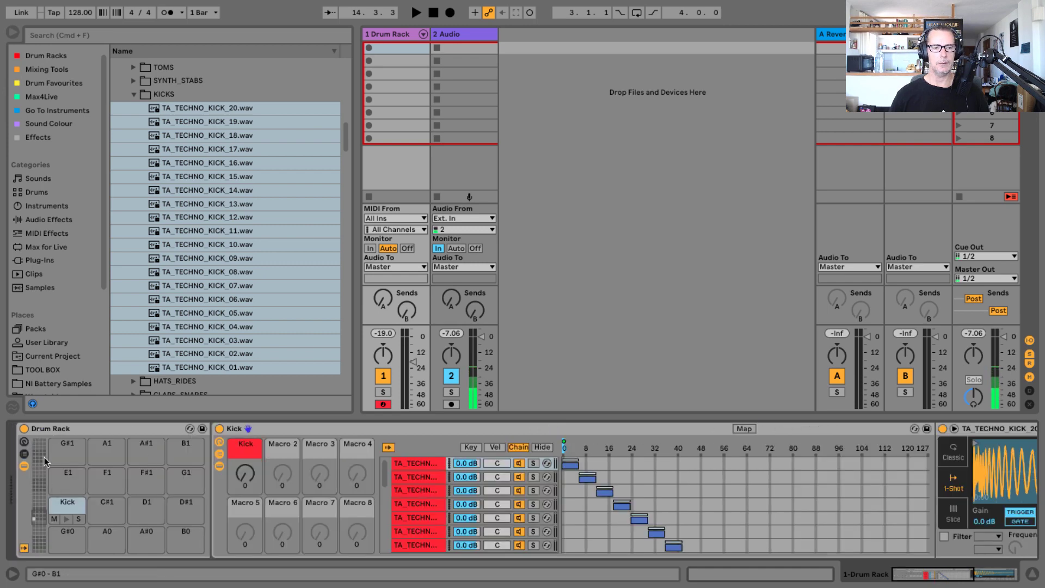
{"action": "right_click", "coordinate": [247, 452]}
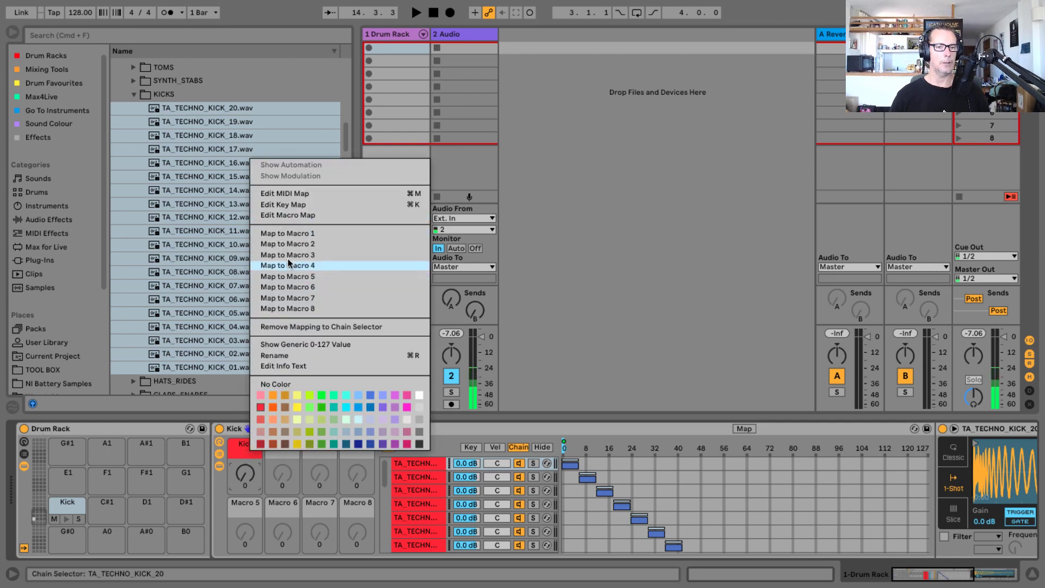
{"action": "left_click", "coordinate": [296, 233]}
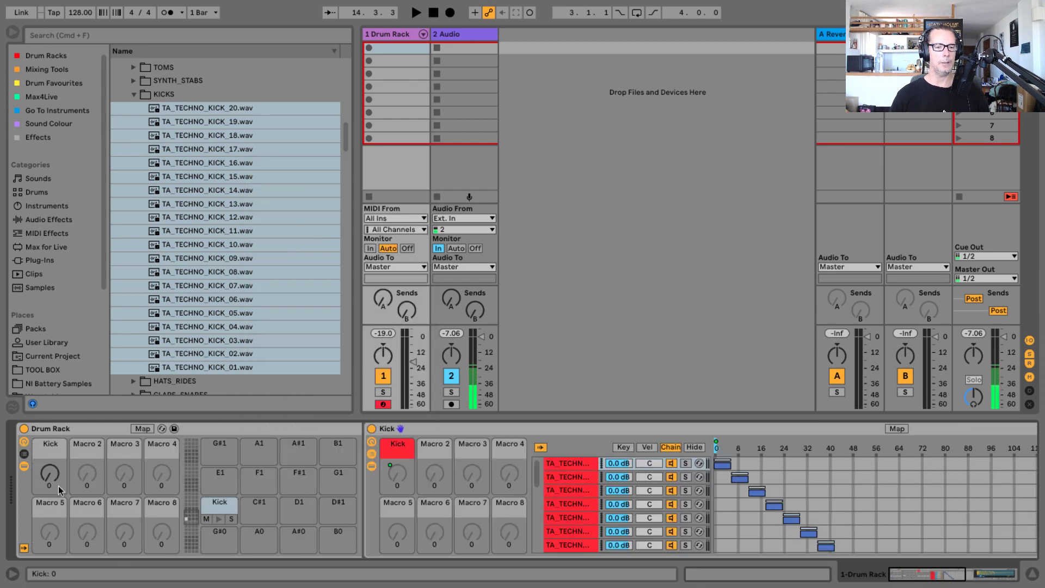
{"action": "right_click", "coordinate": [51, 449]}
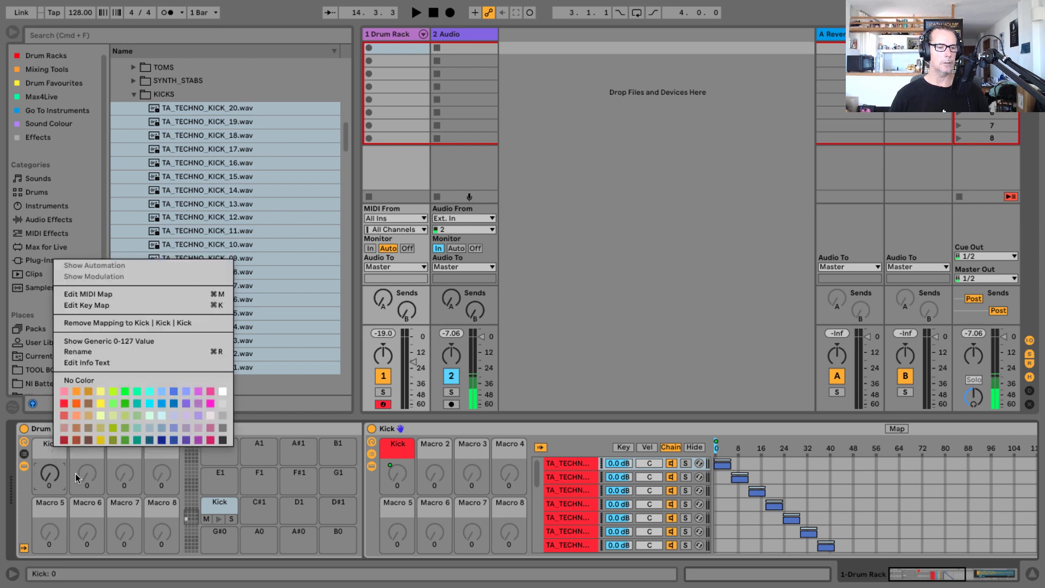
{"action": "left_click", "coordinate": [63, 403]}
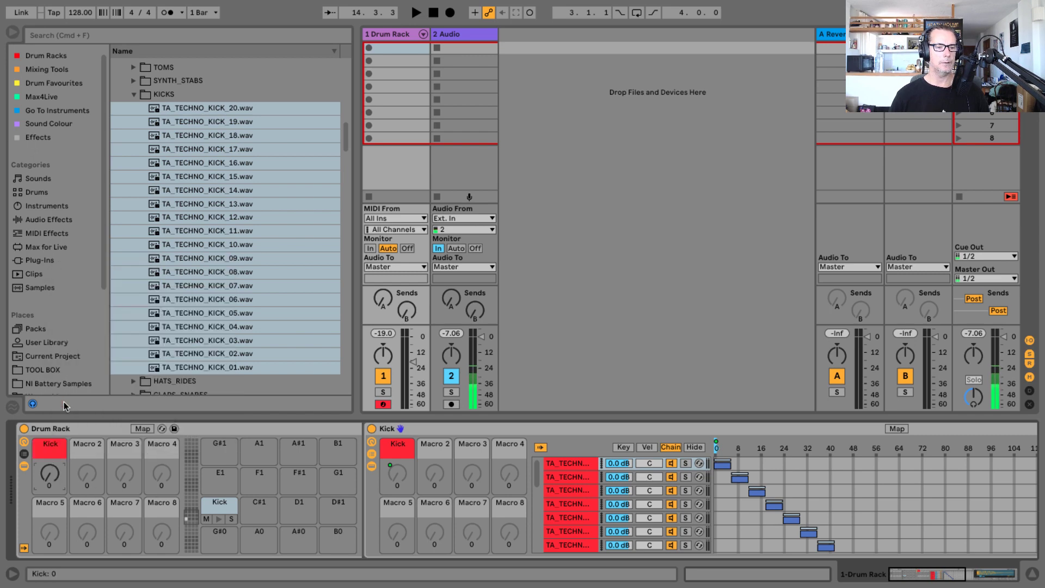
Load all samples of the CLAPS_SNARES folder, TA_TECHNO_SNARE_10 through TA_TECHNO_CLAP_01, together onto the Drum Rack's C#1 pad.
{"action": "left_click", "coordinate": [133, 96]}
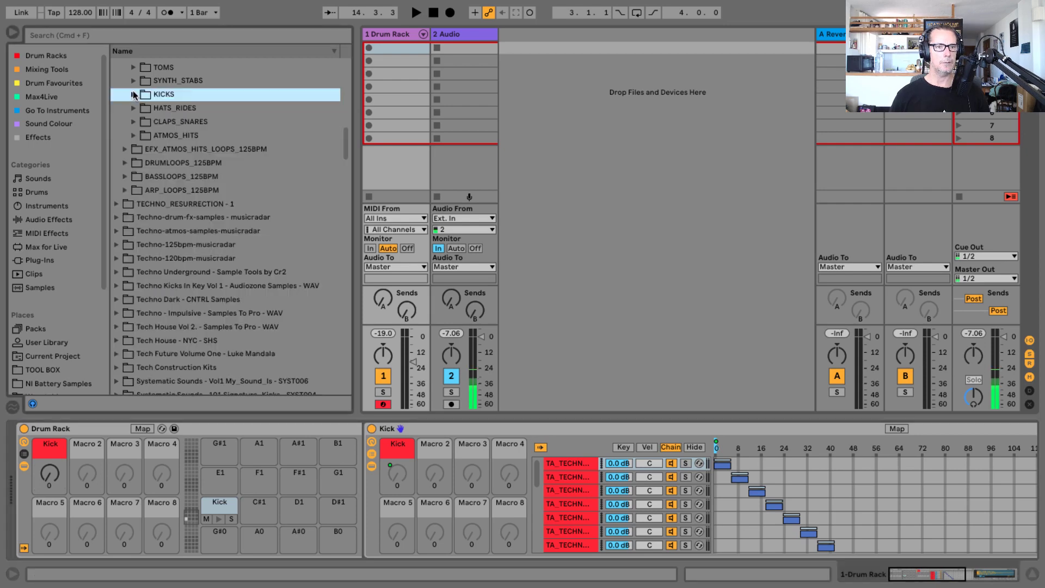
{"action": "scroll", "coordinate": [159, 129], "scroll_direction": "up", "scroll_amount": 1}
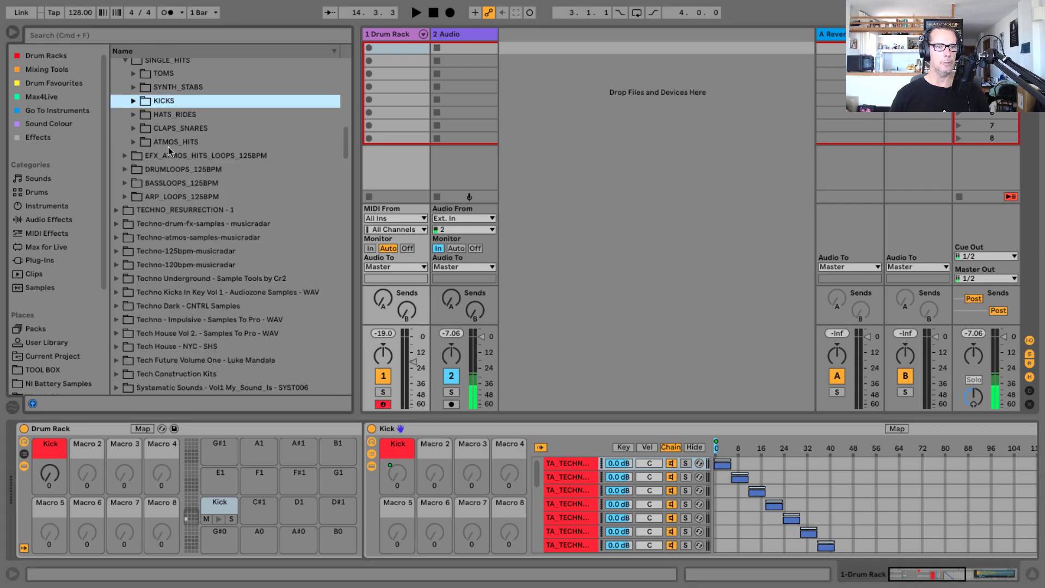
{"action": "left_click", "coordinate": [133, 128]}
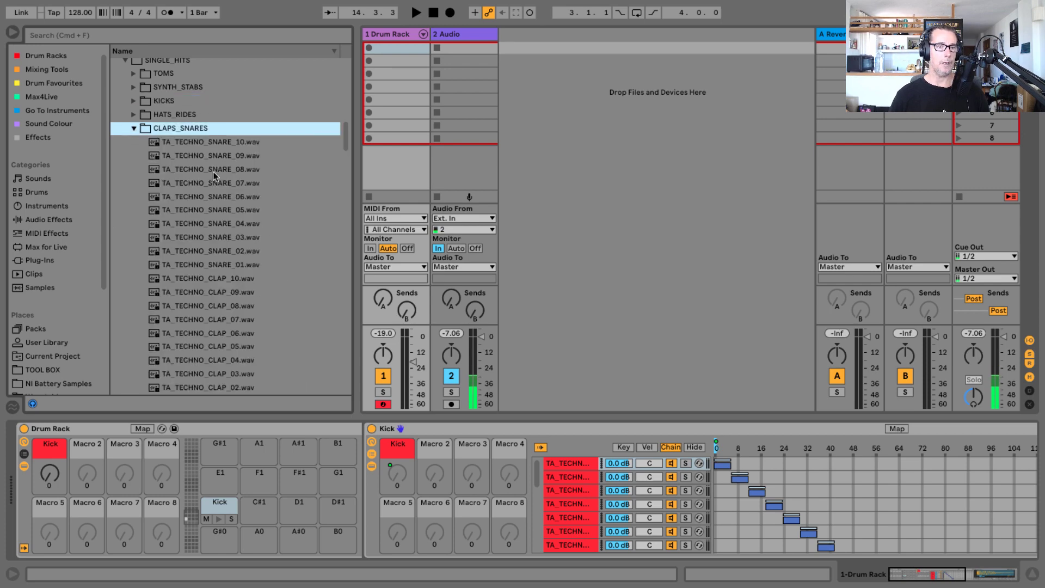
{"action": "scroll", "coordinate": [210, 171], "scroll_direction": "down", "scroll_amount": 3}
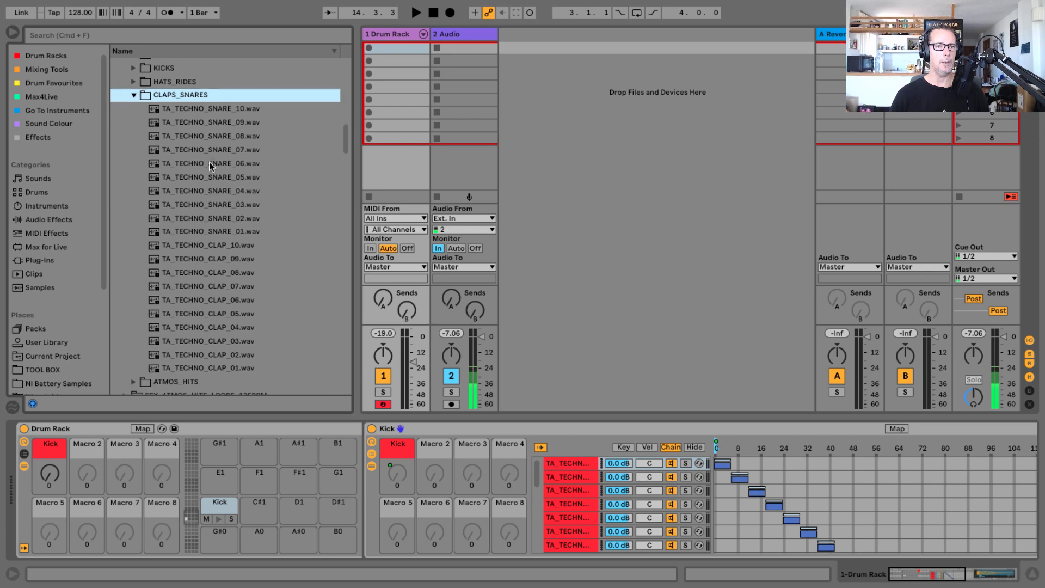
{"action": "left_click", "coordinate": [201, 108]}
{"action": "scroll", "coordinate": [226, 218], "scroll_direction": "down", "scroll_amount": 3}
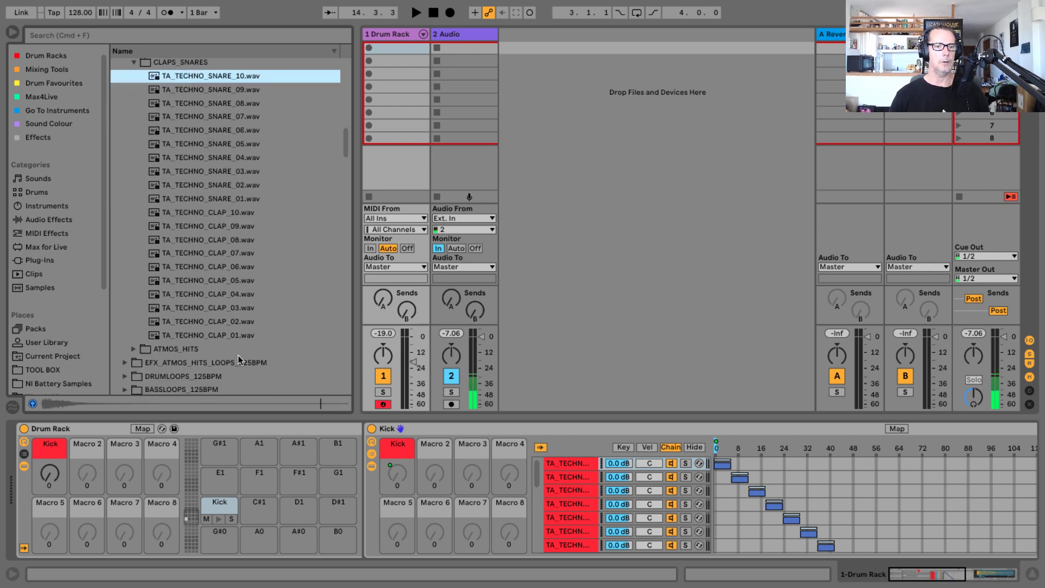
{"action": "left_click", "coordinate": [211, 334], "text": "shift"}
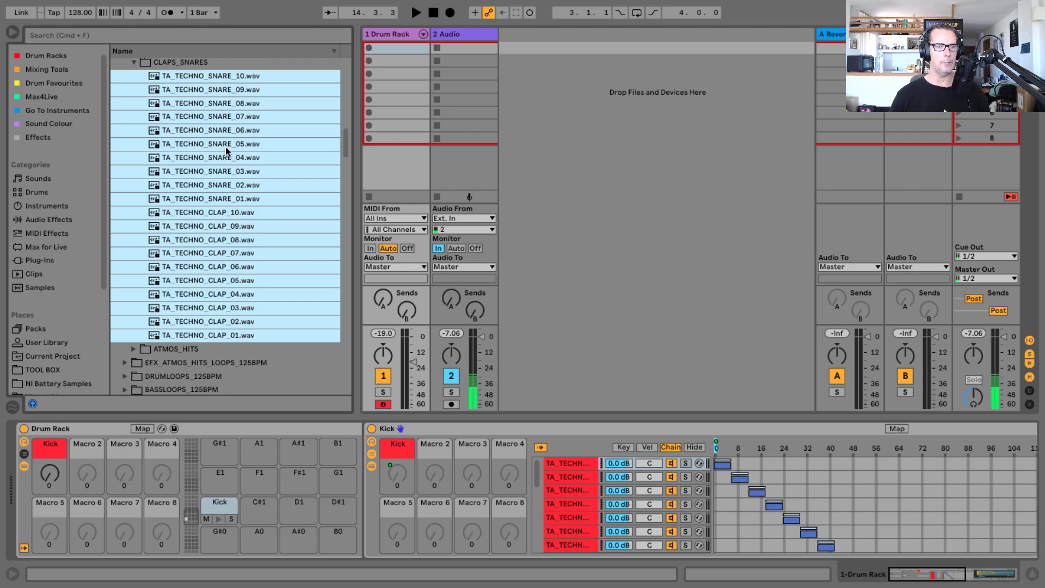
{"action": "left_click_drag", "start_coordinate": [198, 133], "coordinate": [254, 506]}
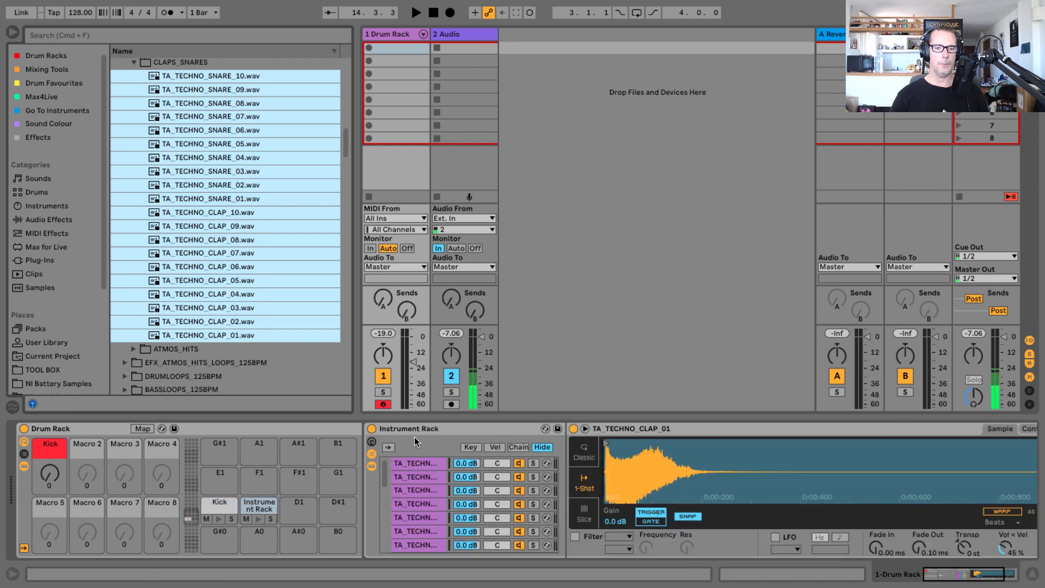
Turn on Auto Select in the C#1 pad's Instrument Rack and colour all 20 of its snare and clap chains green.
{"action": "left_click", "coordinate": [388, 448]}
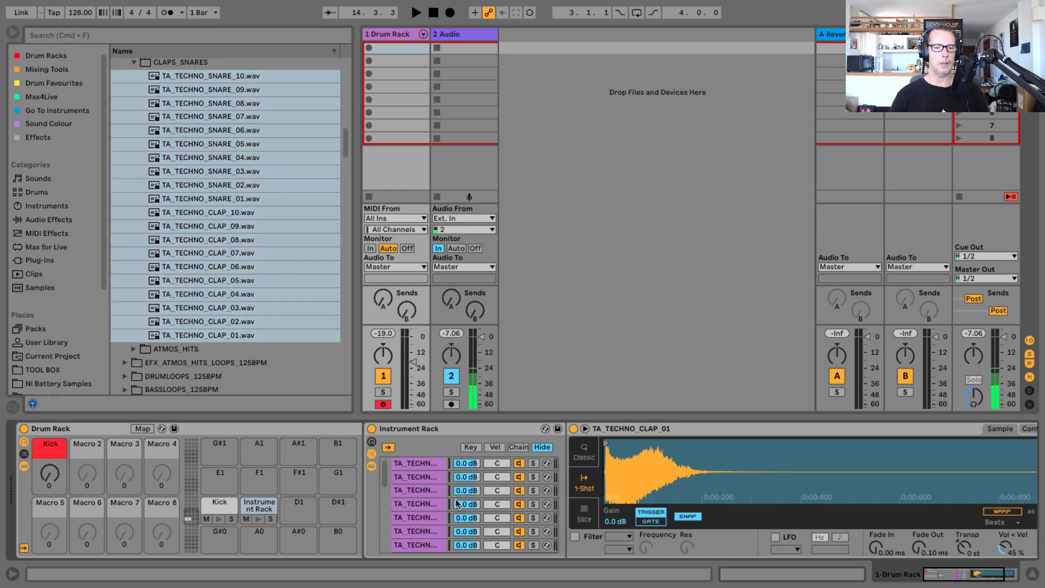
{"action": "left_click", "coordinate": [427, 464]}
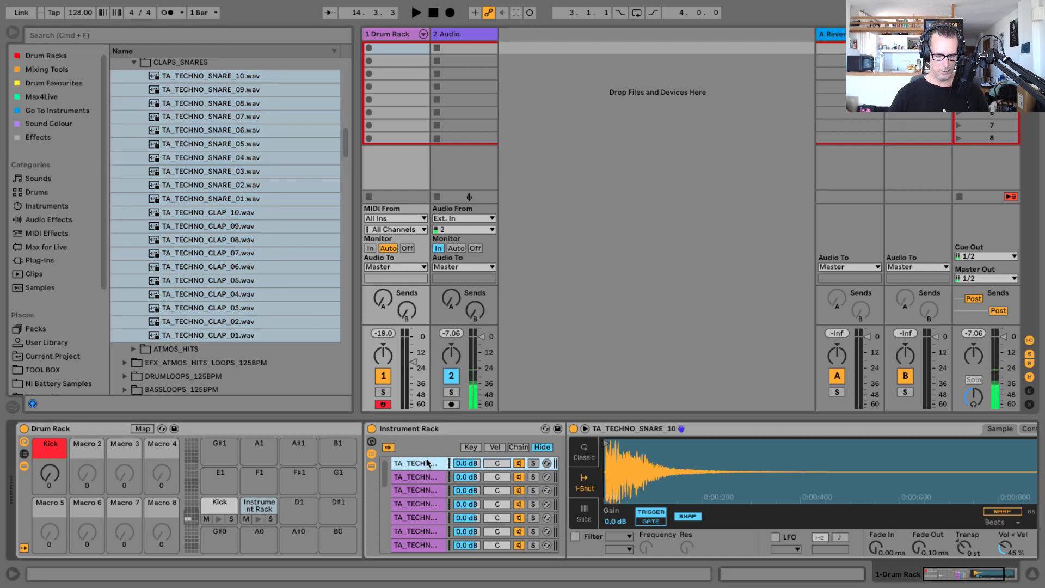
{"action": "key", "text": "super+a"}
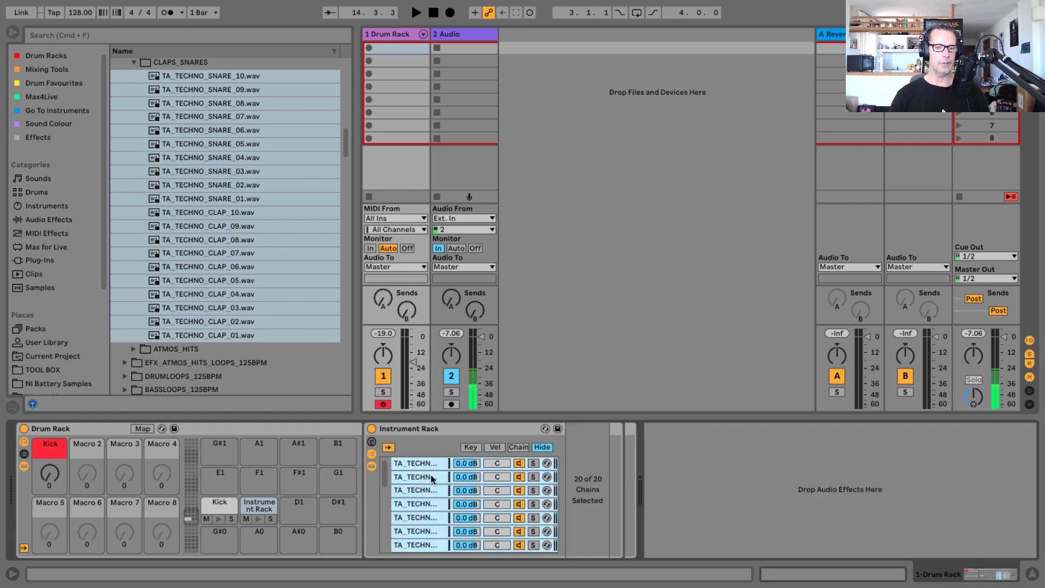
{"action": "right_click", "coordinate": [430, 463]}
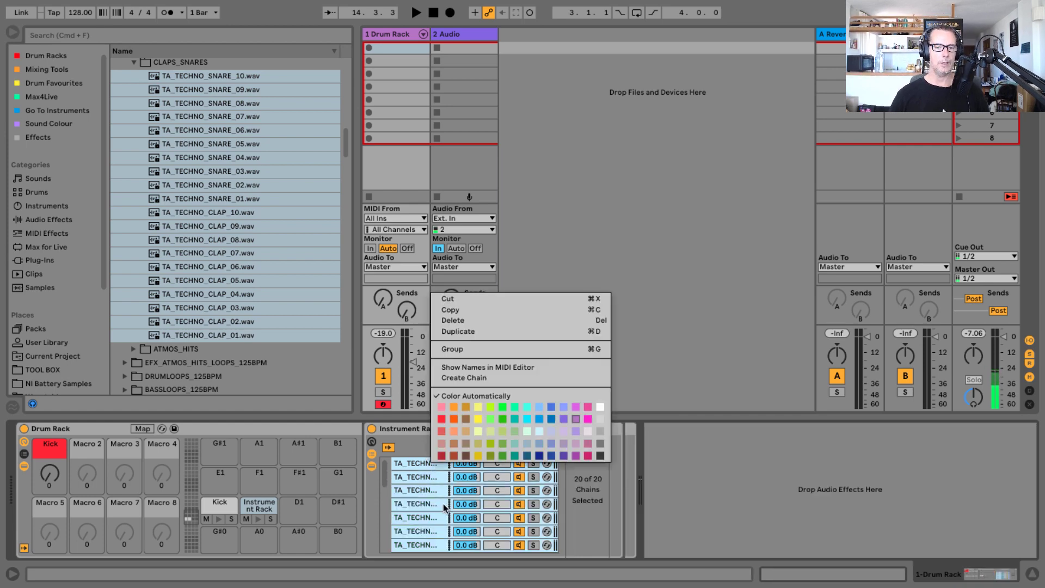
{"action": "left_click", "coordinate": [502, 420]}
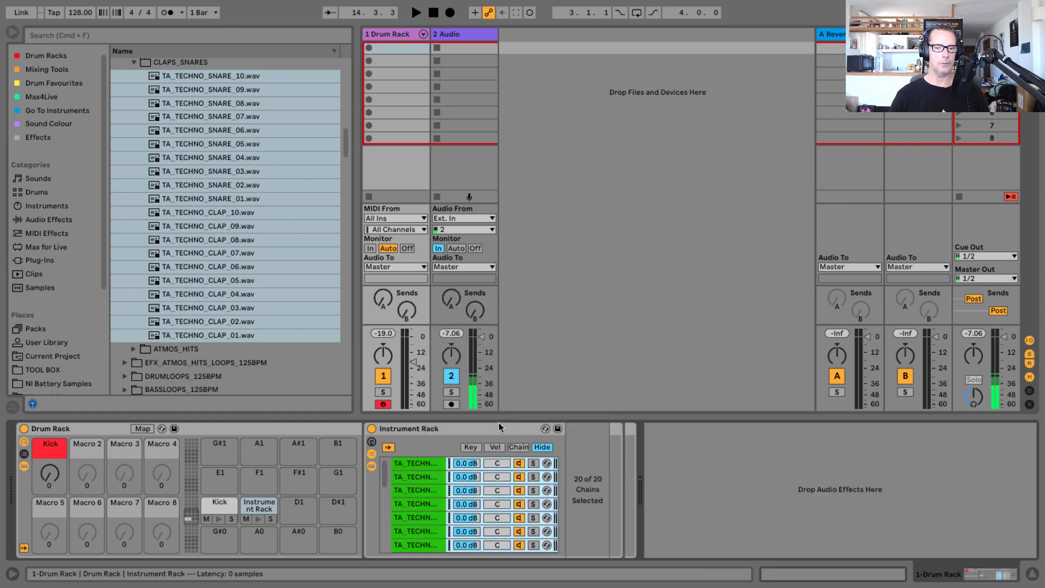
Extend the chain select zones of all snare and clap chains to 0–127 and distribute the ranges equally.
{"action": "left_click", "coordinate": [521, 447]}
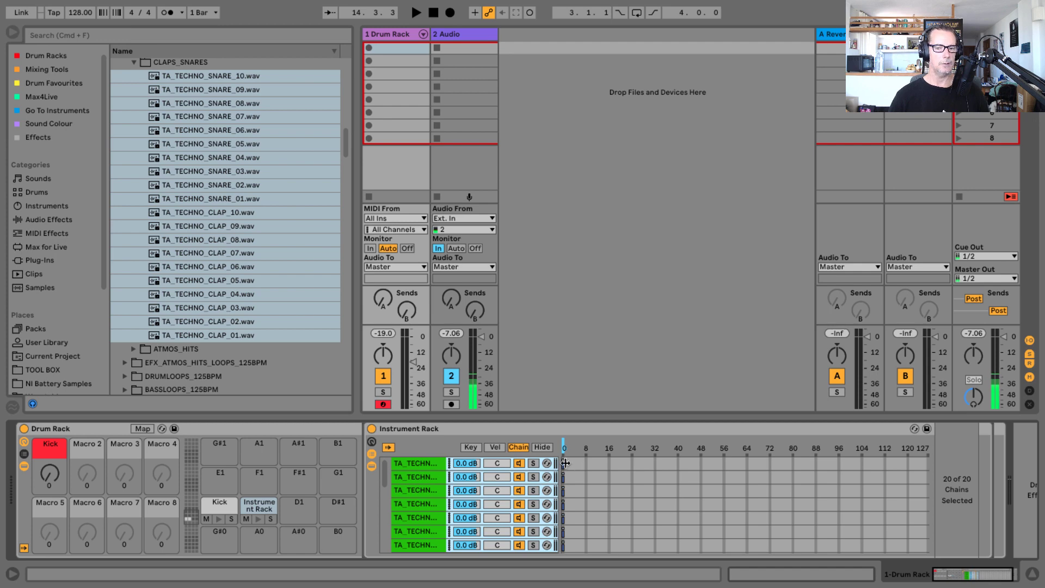
{"action": "left_click_drag", "start_coordinate": [565, 463], "coordinate": [947, 473]}
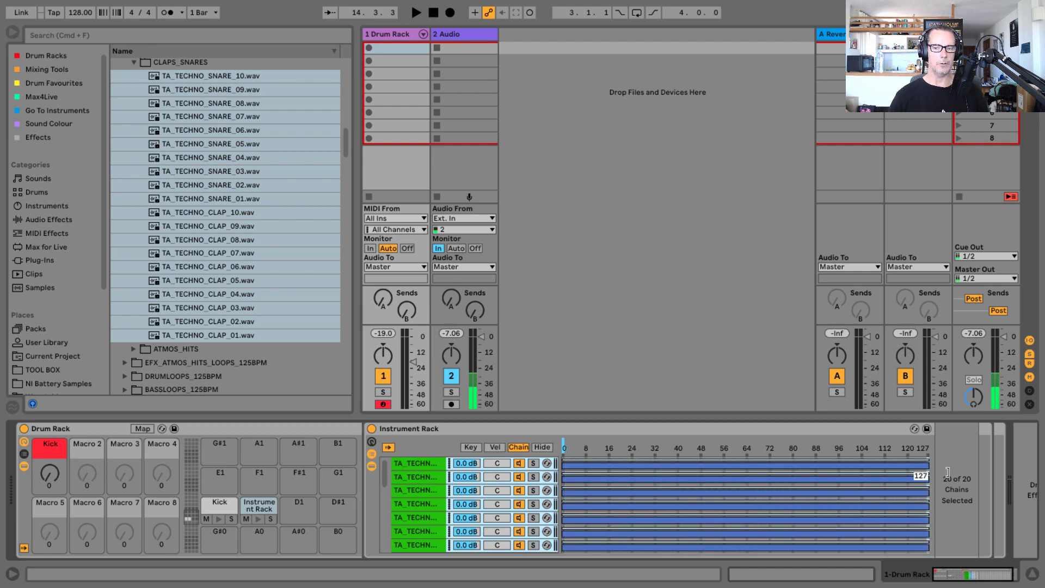
{"action": "right_click", "coordinate": [714, 442]}
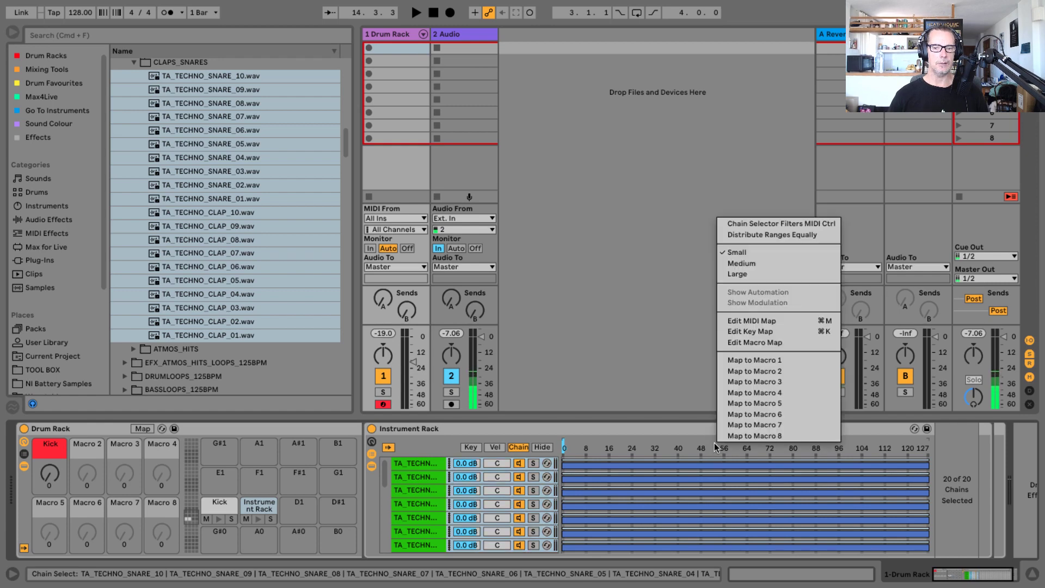
{"action": "left_click", "coordinate": [771, 236]}
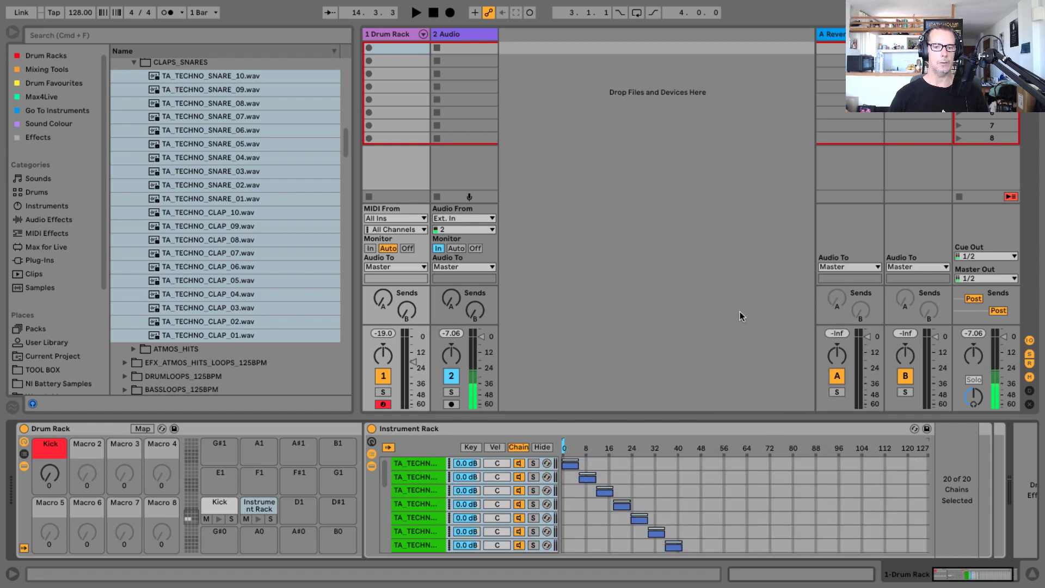
Map the snare and clap rack's chain selector to its Macro 1 and rename that macro Claps.
{"action": "right_click", "coordinate": [563, 447]}
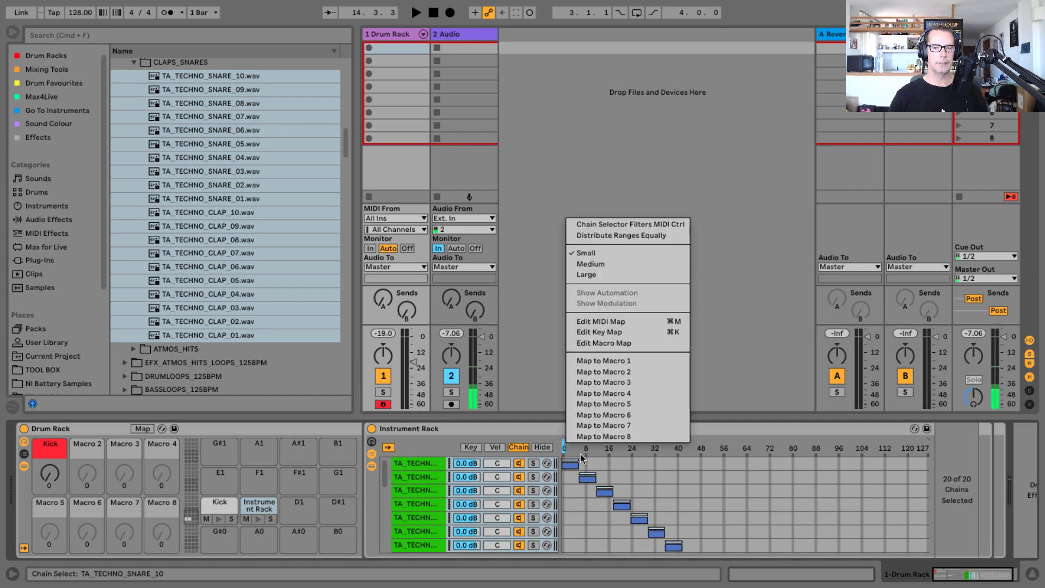
{"action": "left_click", "coordinate": [609, 362]}
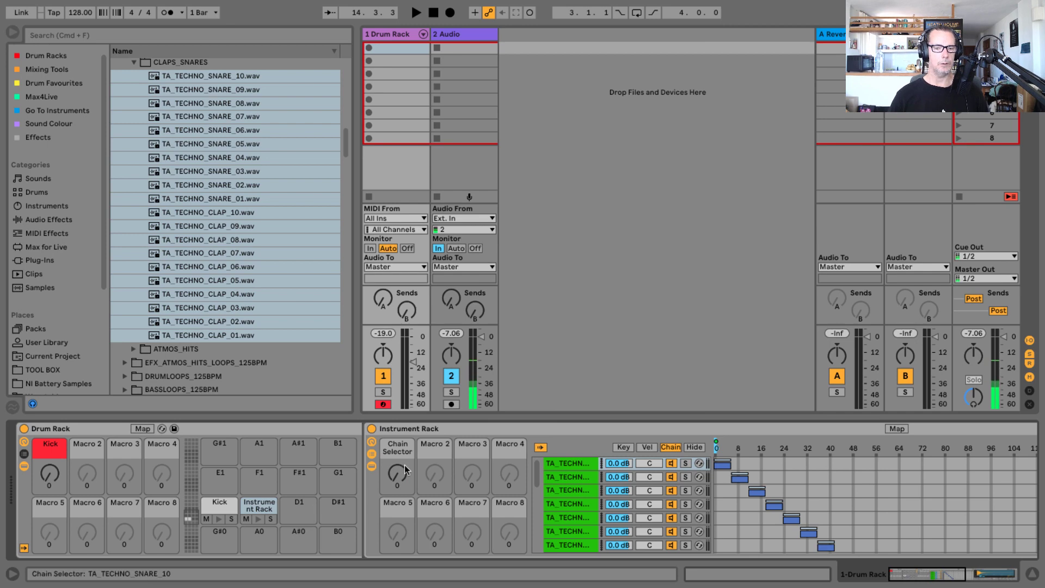
{"action": "left_click", "coordinate": [403, 451]}
{"action": "key", "text": "super+r"}
{"action": "type", "text": "C"}
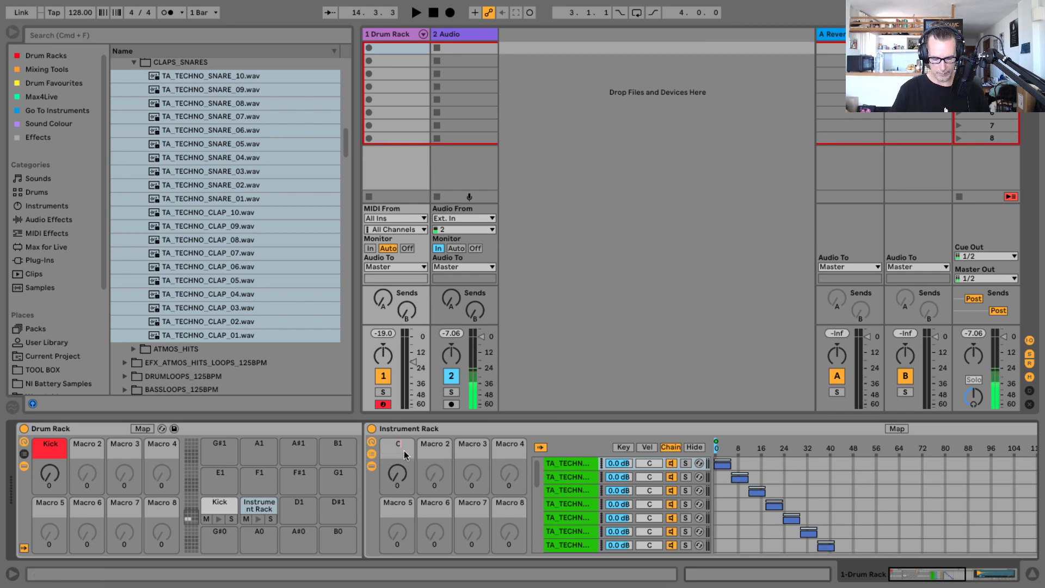
{"action": "type", "text": "laps"}
{"action": "key", "text": "Return"}
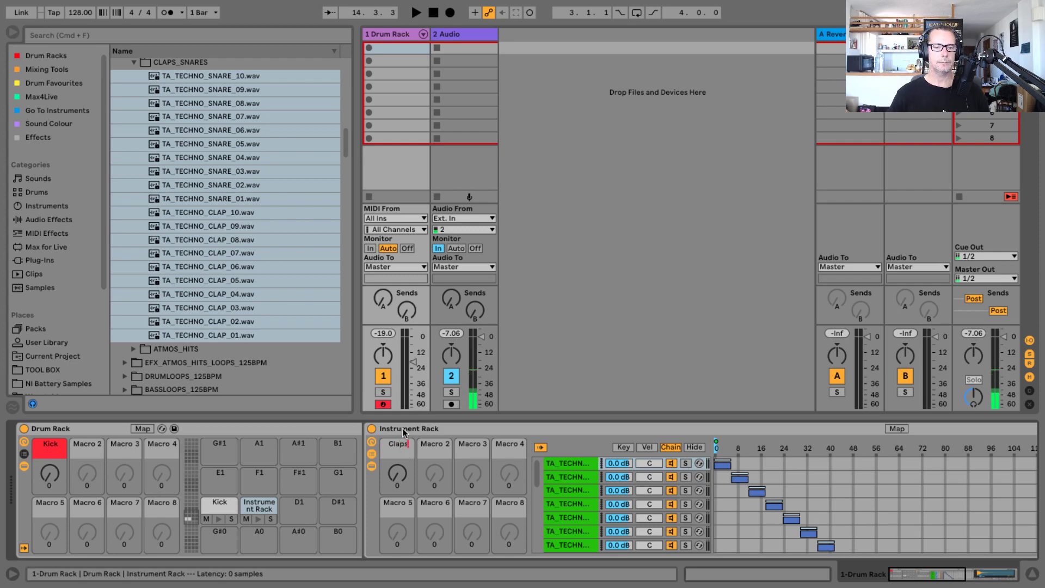
Rename the snare and clap Instrument Rack as Claps and colour its Claps macro green.
{"action": "left_click", "coordinate": [404, 429]}
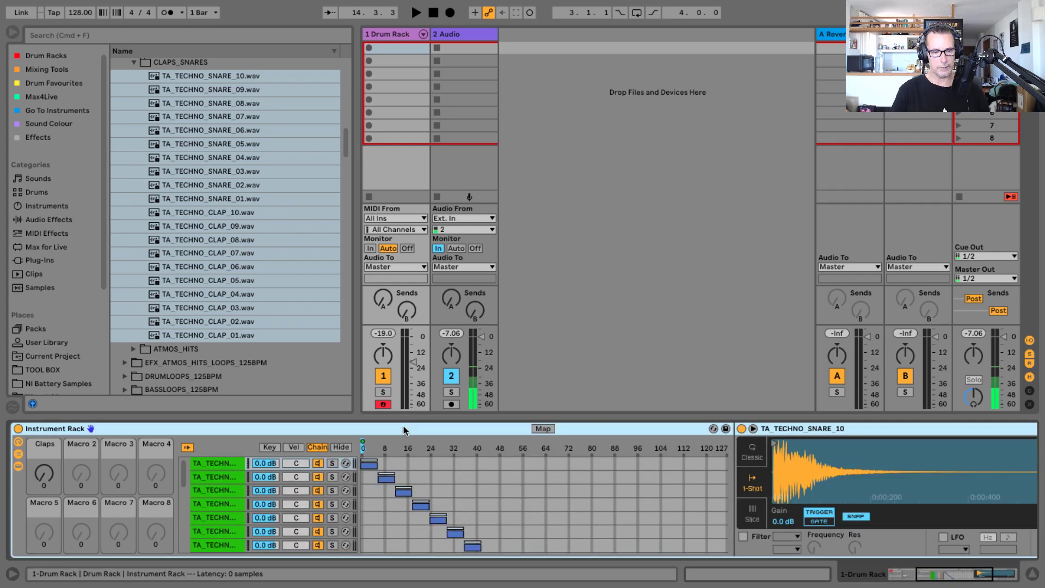
{"action": "key", "text": "super+r"}
{"action": "type", "text": "Claps"}
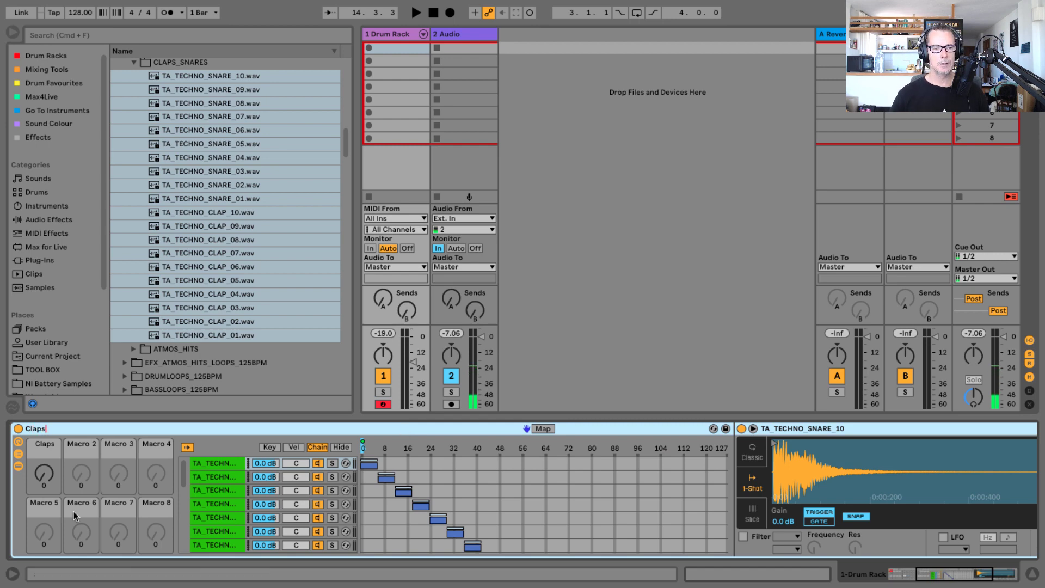
{"action": "right_click", "coordinate": [46, 449]}
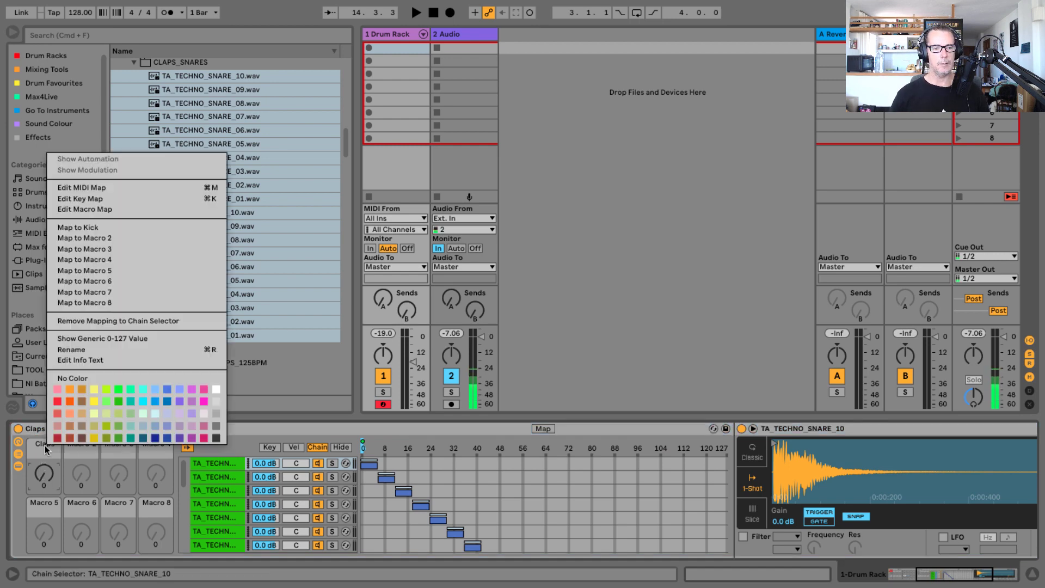
{"action": "left_click", "coordinate": [77, 417]}
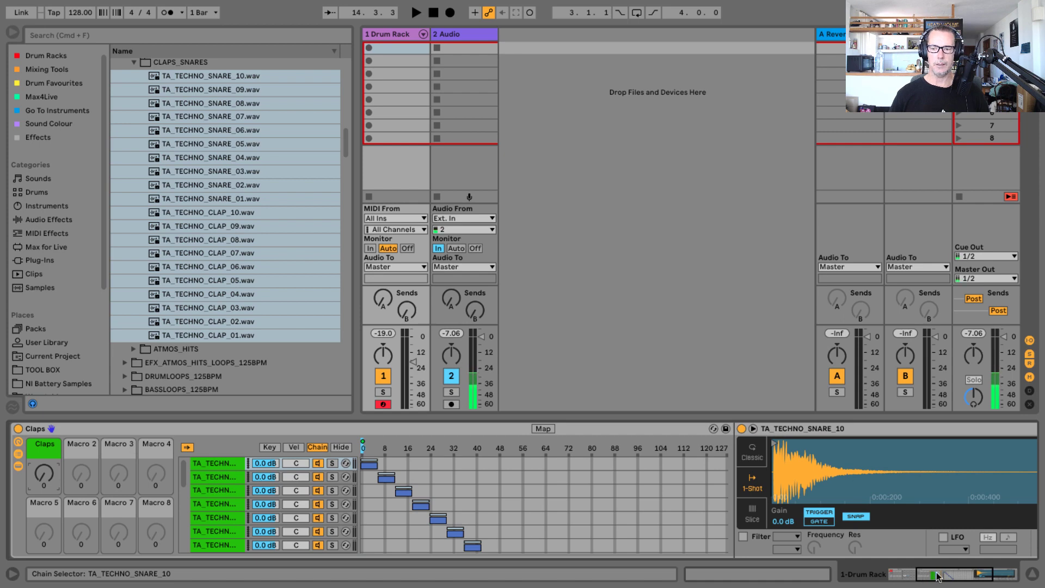
Map the Claps rack's Claps macro to Macro 2 of the Drum Rack and colour that Drum Rack macro green.
{"action": "left_click_drag", "start_coordinate": [925, 577], "coordinate": [891, 577]}
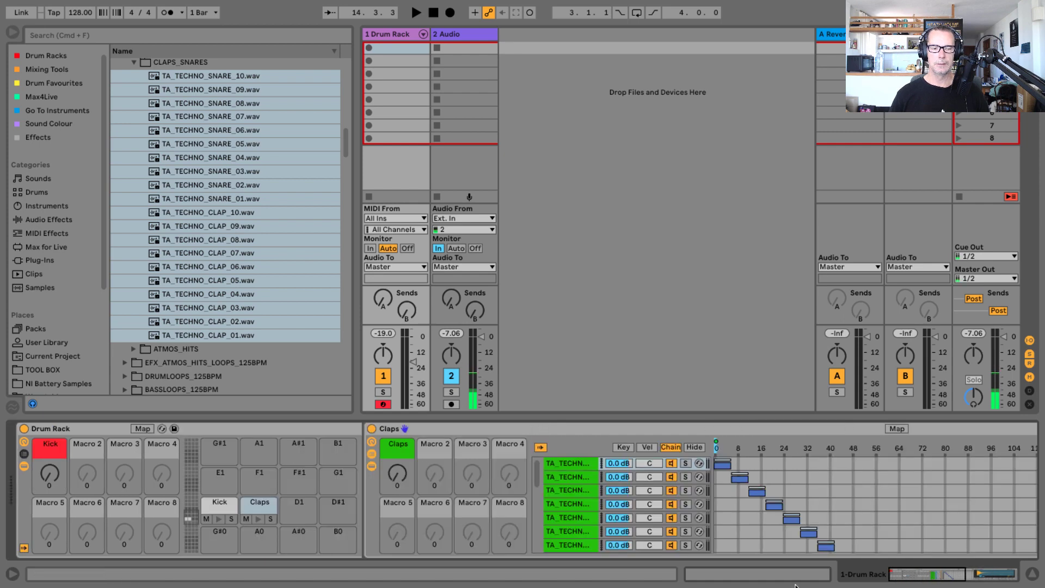
{"action": "right_click", "coordinate": [397, 450]}
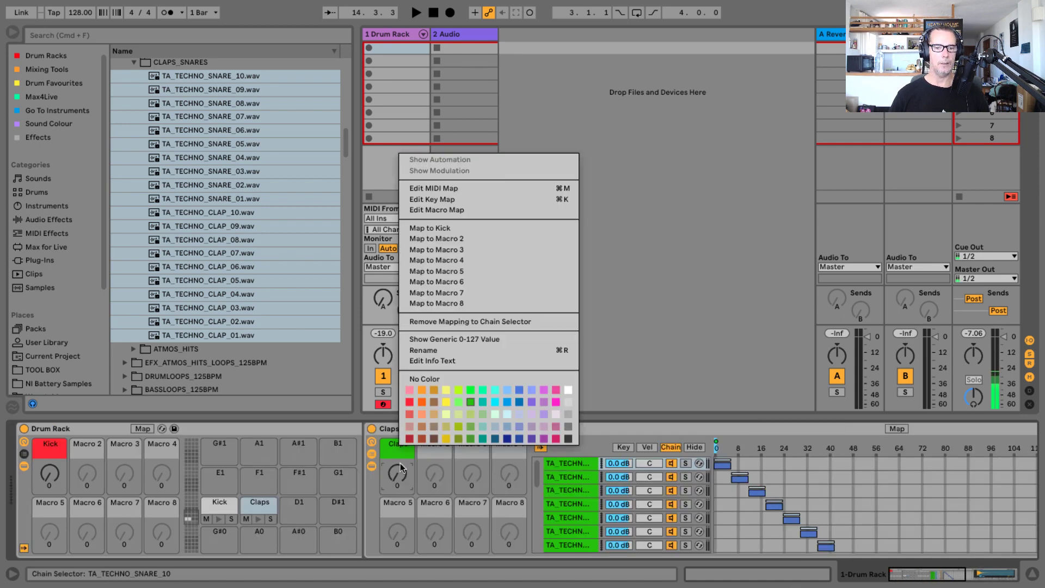
{"action": "left_click", "coordinate": [458, 240]}
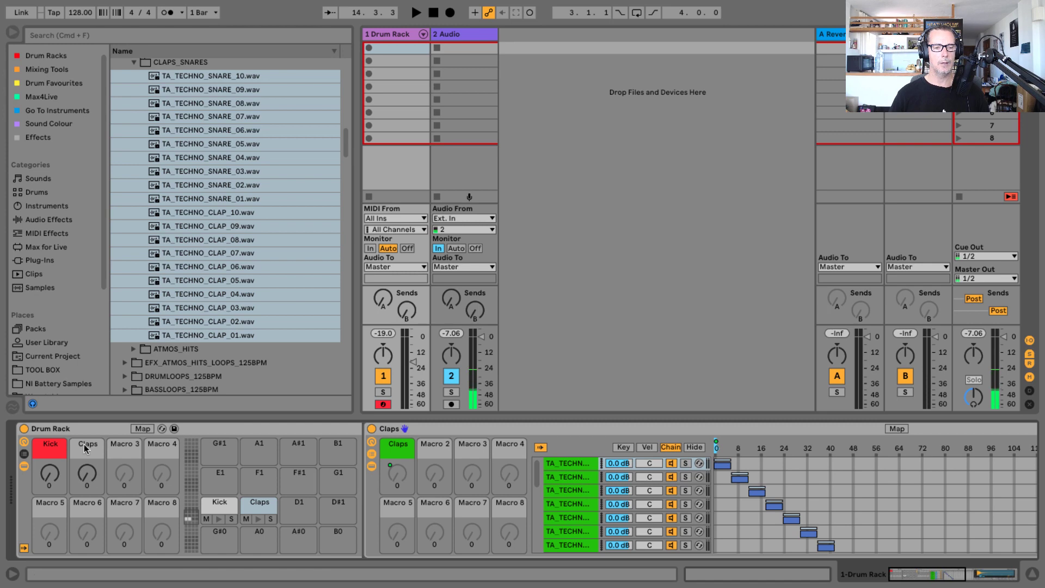
{"action": "right_click", "coordinate": [93, 459]}
{"action": "left_click", "coordinate": [162, 400]}
Load all the ride and hat samples from the HATS_RIDES folder together onto the Drum Rack's D1 pad.
{"action": "scroll", "coordinate": [190, 201], "scroll_direction": "up", "scroll_amount": 5}
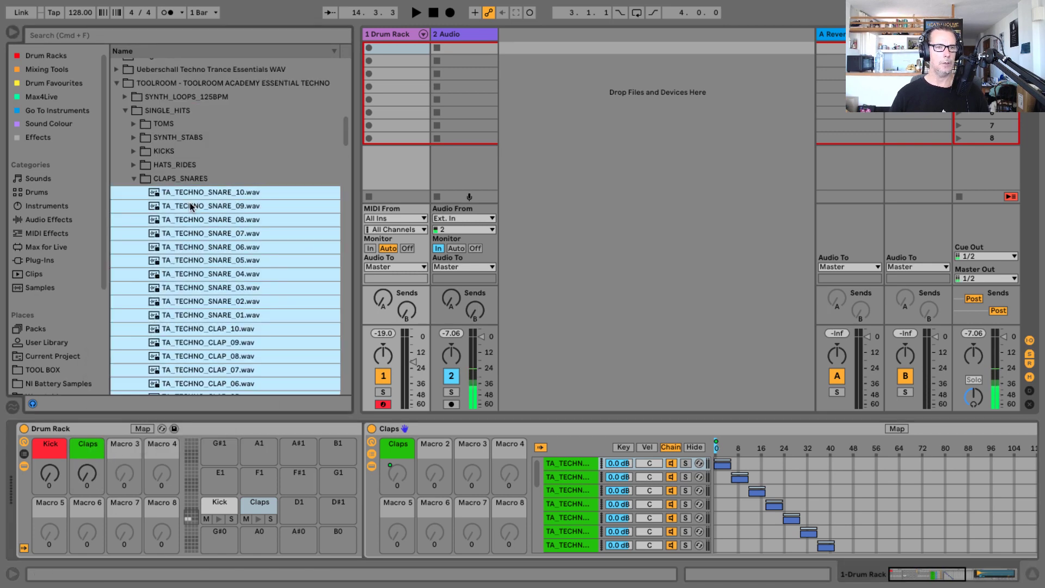
{"action": "left_click", "coordinate": [133, 178]}
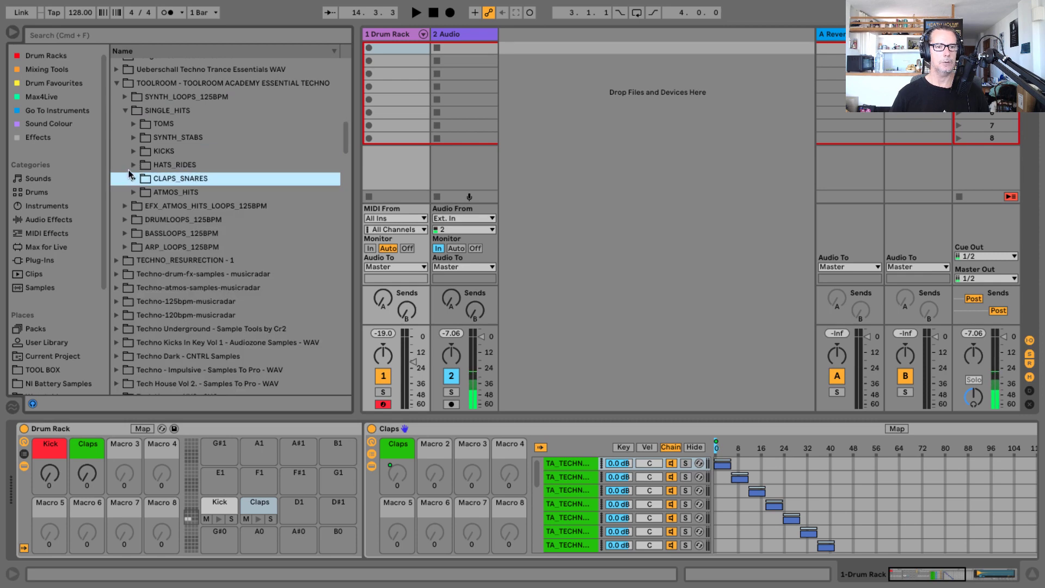
{"action": "left_click", "coordinate": [133, 164]}
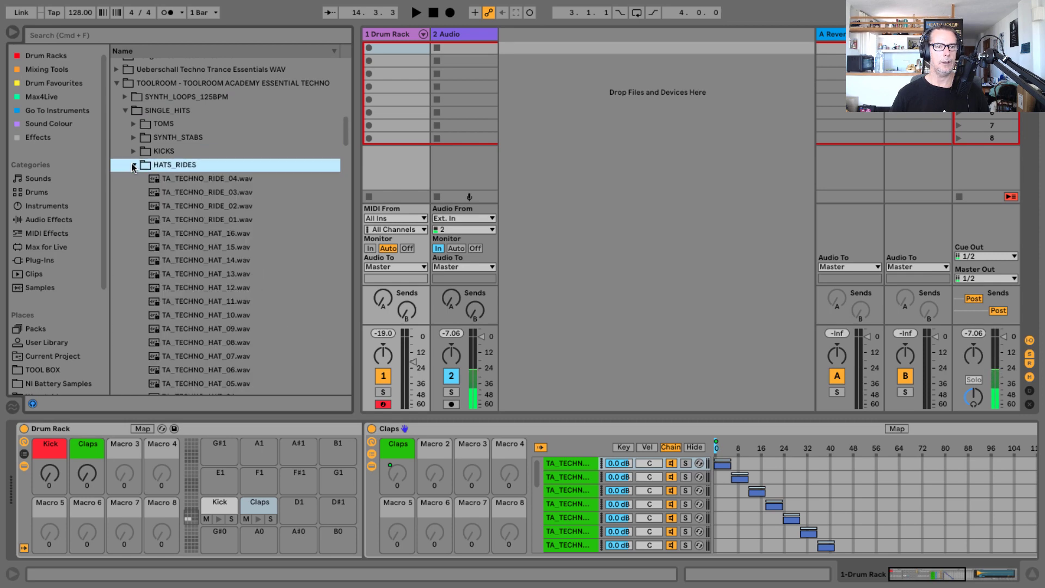
{"action": "left_click", "coordinate": [201, 179]}
{"action": "scroll", "coordinate": [208, 188], "scroll_direction": "down", "scroll_amount": 5}
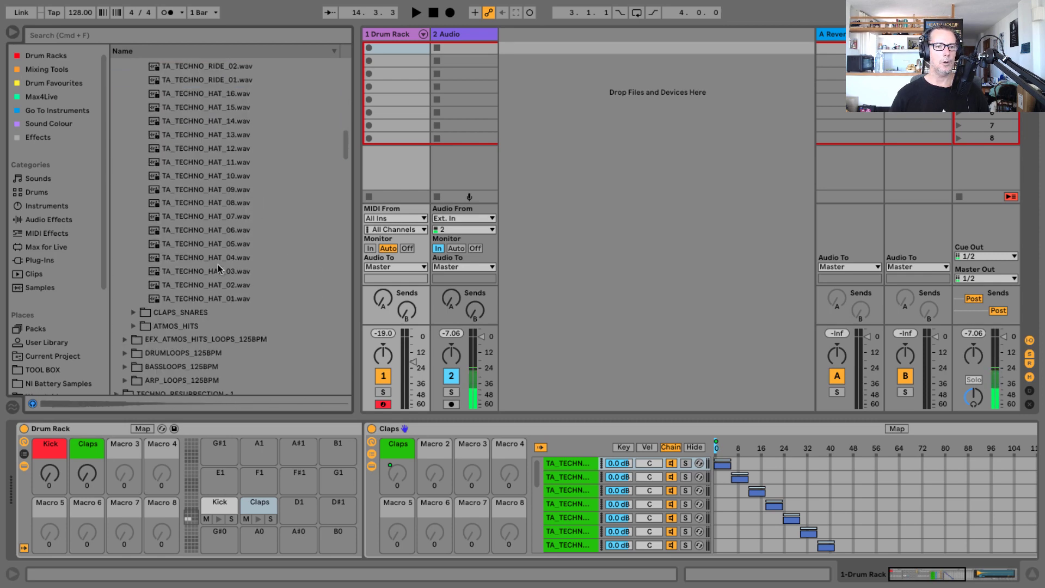
{"action": "left_click", "coordinate": [211, 295], "text": "shift"}
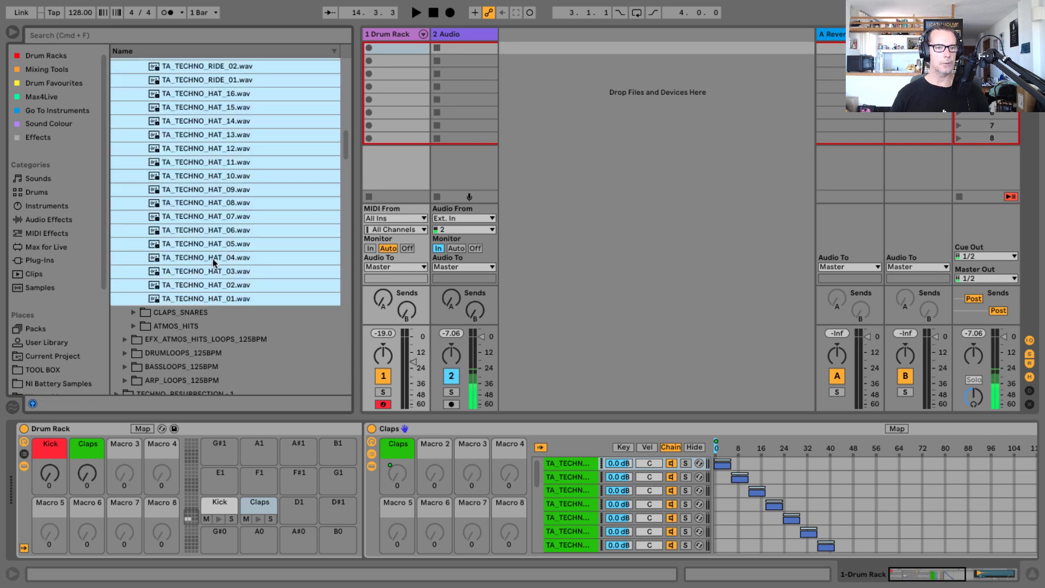
{"action": "scroll", "coordinate": [212, 259], "scroll_direction": "up", "scroll_amount": 1}
{"action": "scroll", "coordinate": [215, 254], "scroll_direction": "up", "scroll_amount": 2}
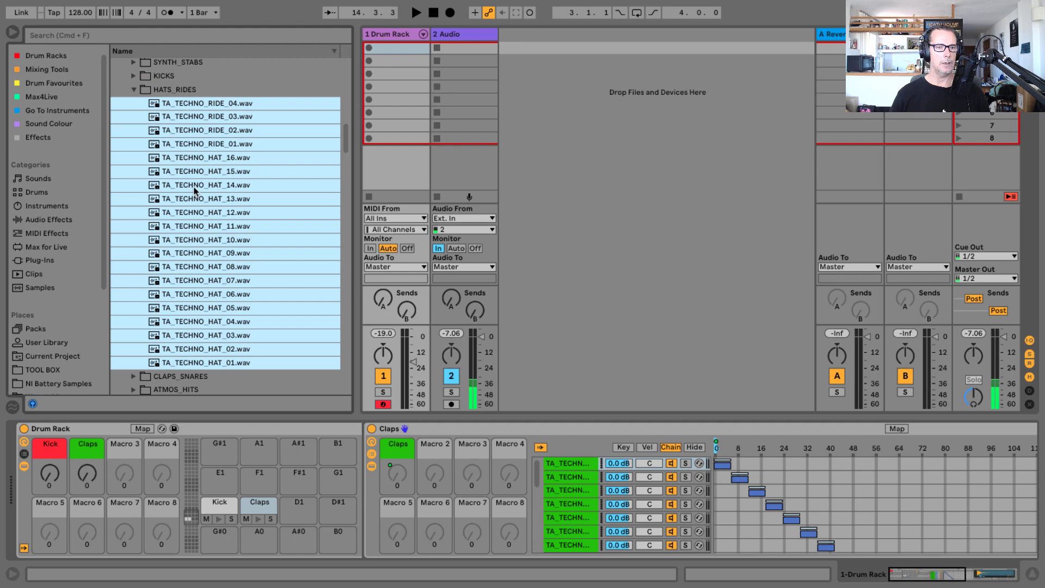
{"action": "left_click_drag", "start_coordinate": [194, 188], "coordinate": [304, 507]}
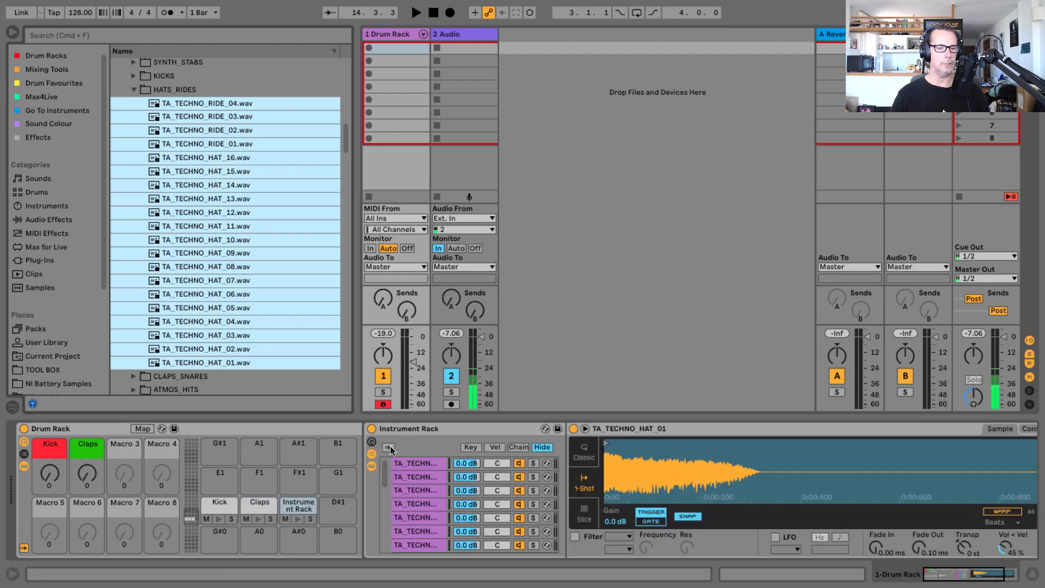
Turn on Auto Select in the new hats Instrument Rack and colour all its chains yellow.
{"action": "left_click", "coordinate": [400, 465]}
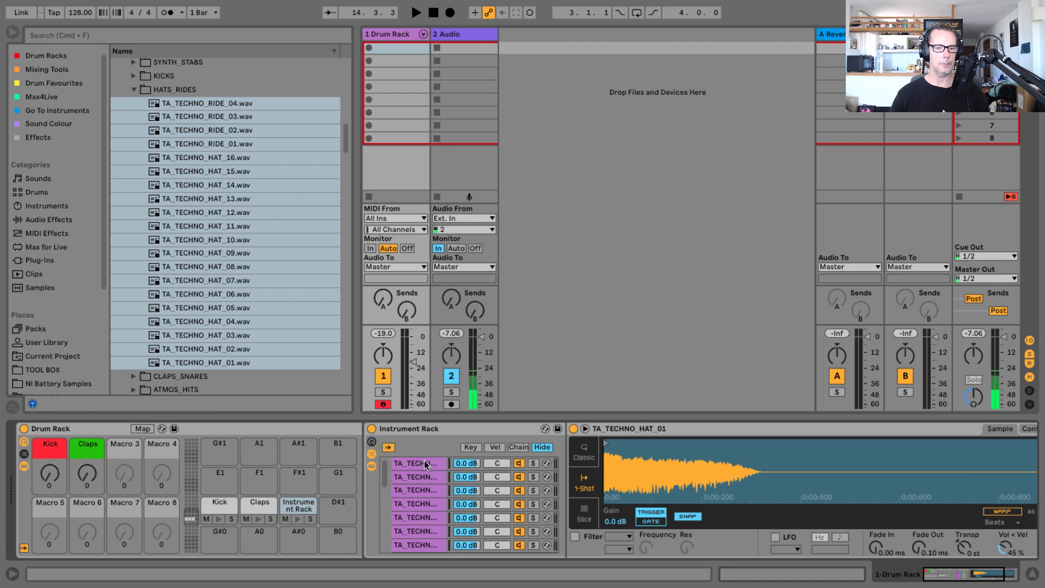
{"action": "left_click", "coordinate": [425, 463]}
{"action": "key", "text": "super+a"}
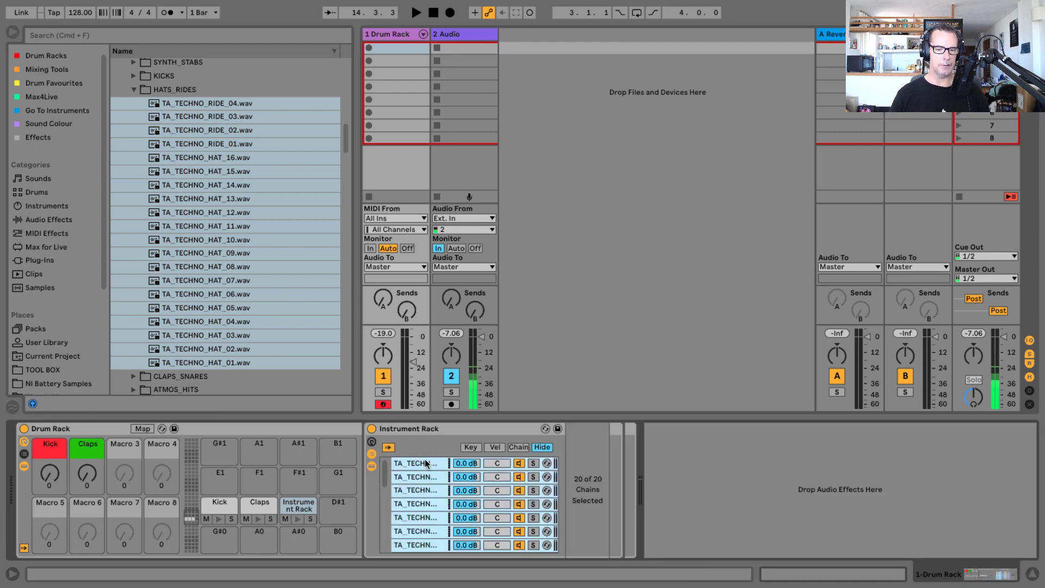
{"action": "right_click", "coordinate": [426, 461]}
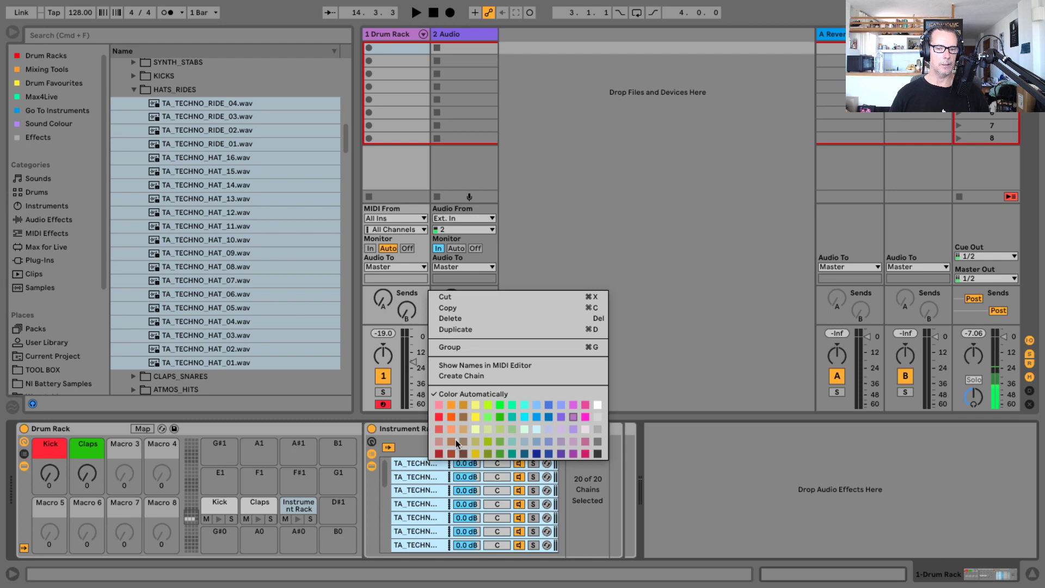
{"action": "left_click", "coordinate": [478, 418]}
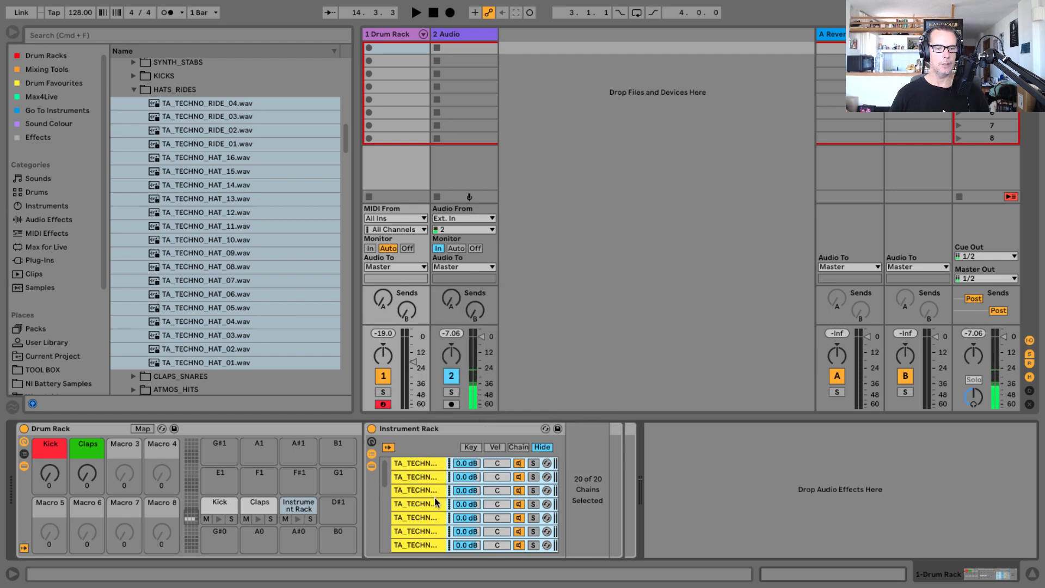
Extend the chain select zones of all hat and ride chains to 0–127 and distribute the ranges equally.
{"action": "left_click", "coordinate": [518, 447]}
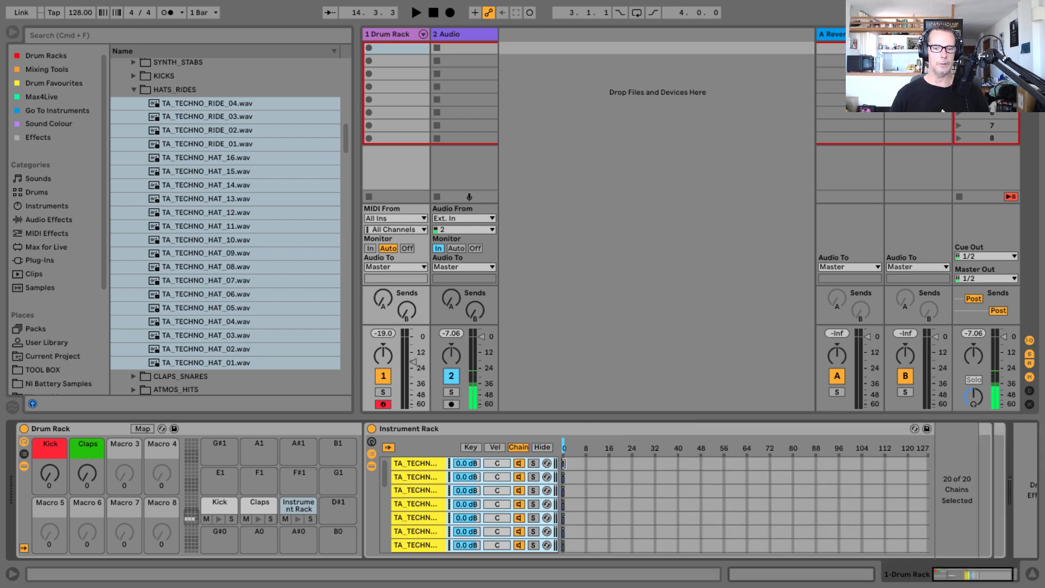
{"action": "left_click_drag", "start_coordinate": [564, 464], "coordinate": [932, 465]}
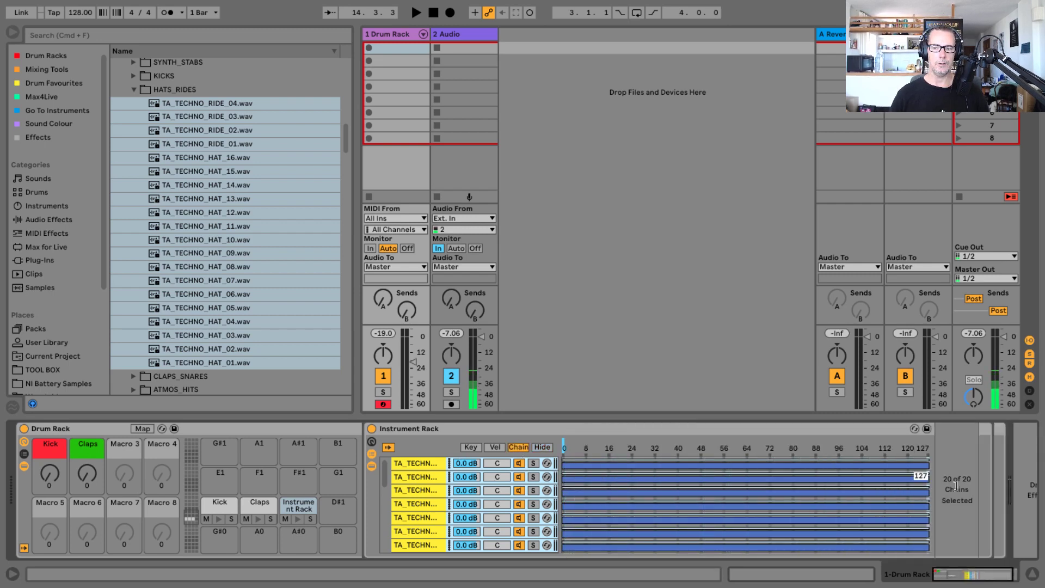
{"action": "right_click", "coordinate": [715, 442]}
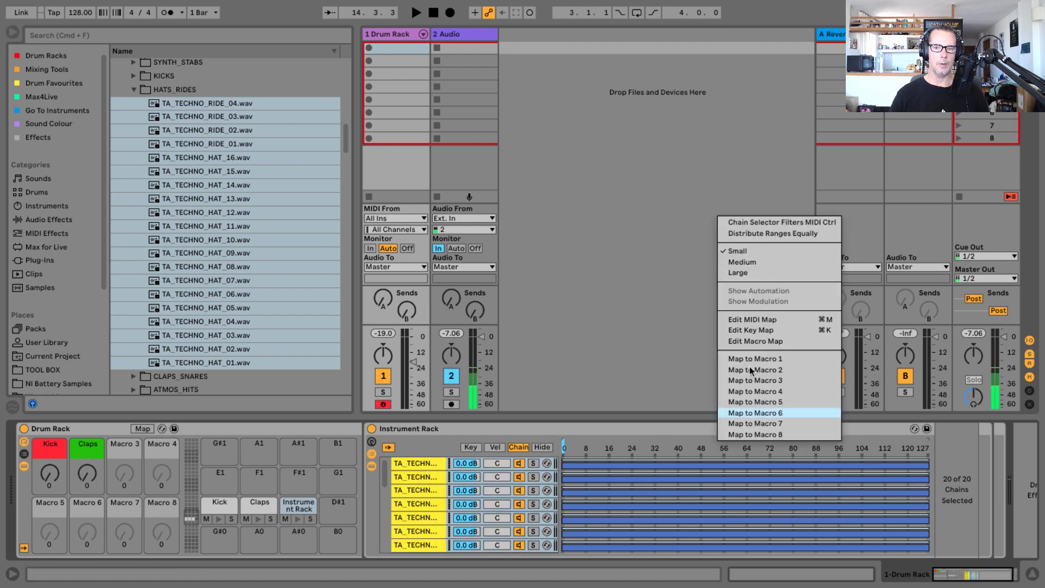
{"action": "left_click", "coordinate": [760, 233]}
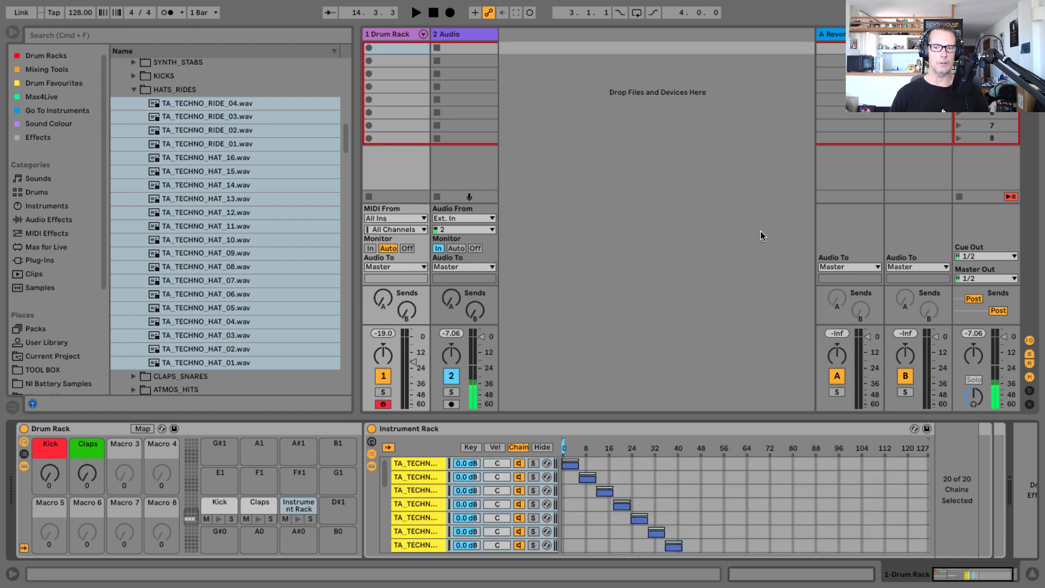
Map the hat and ride rack's chain selector to its Macro 1 and rename that macro Hats.
{"action": "right_click", "coordinate": [565, 448]}
{"action": "left_click", "coordinate": [606, 361]}
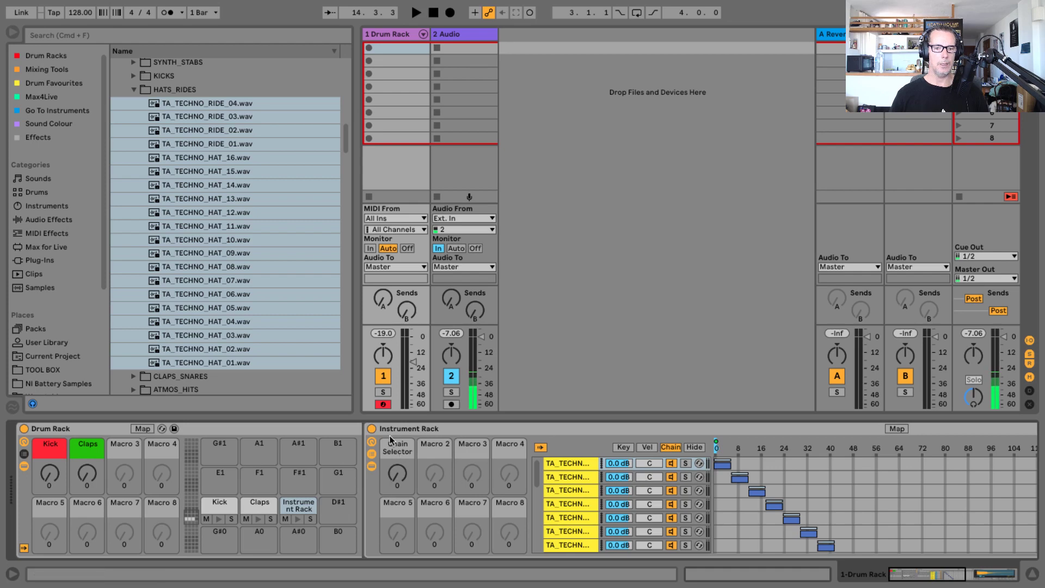
{"action": "left_click", "coordinate": [404, 452]}
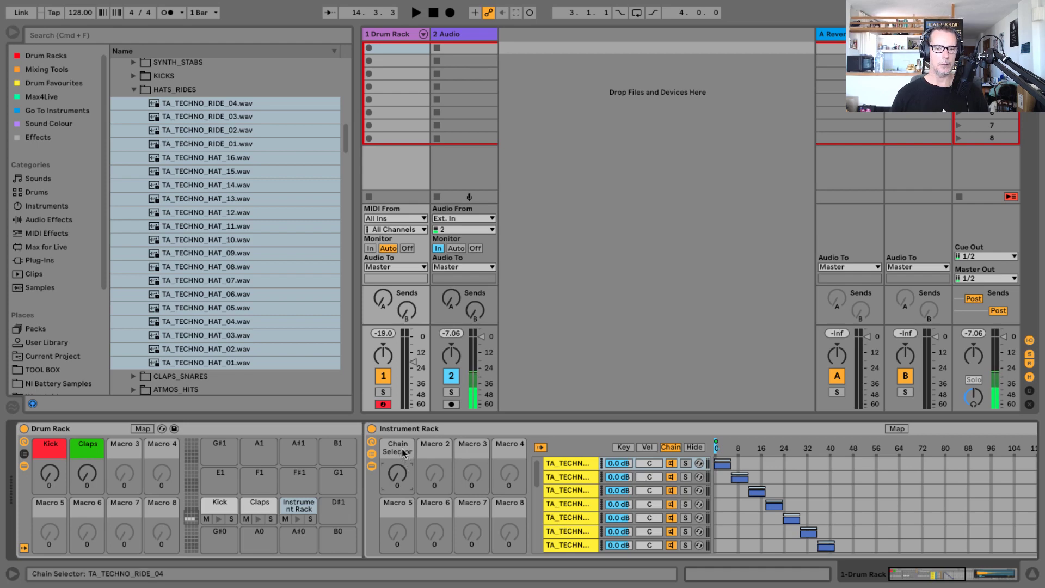
{"action": "key", "text": "super+r"}
{"action": "type", "text": "Hats"}
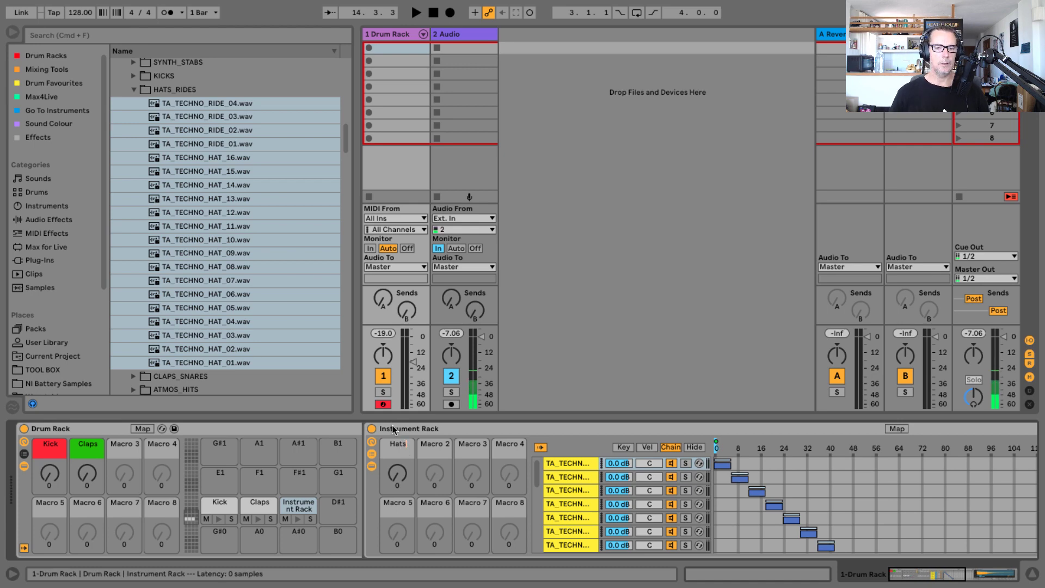
Rename the hat and ride Instrument Rack as Hats and colour its Hats macro yellow.
{"action": "left_click", "coordinate": [392, 425]}
{"action": "key", "text": "super+r"}
{"action": "type", "text": "Hat"}
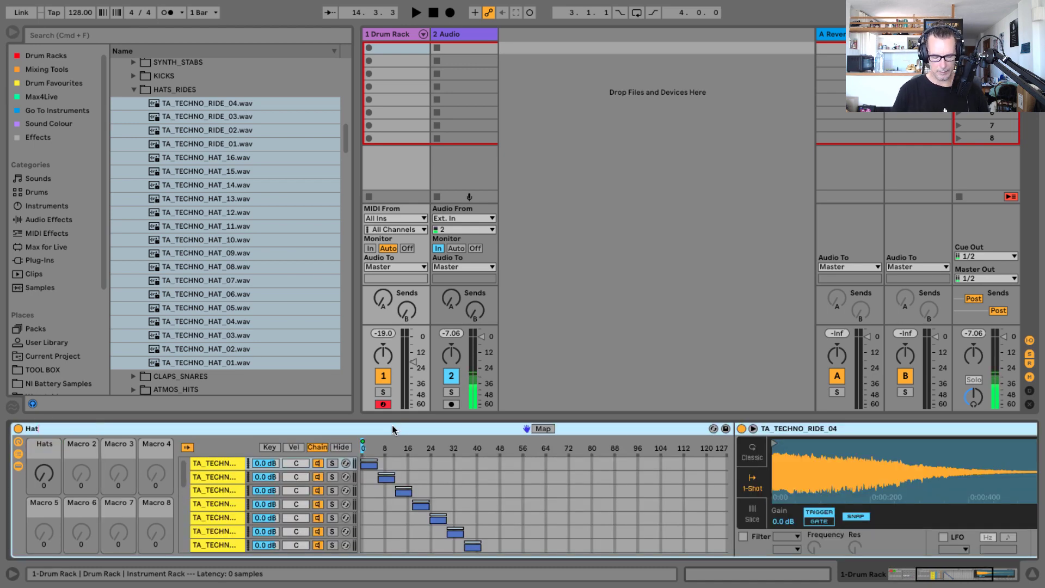
{"action": "type", "text": "s"}
{"action": "key", "text": "Return"}
{"action": "key", "text": "Return"}
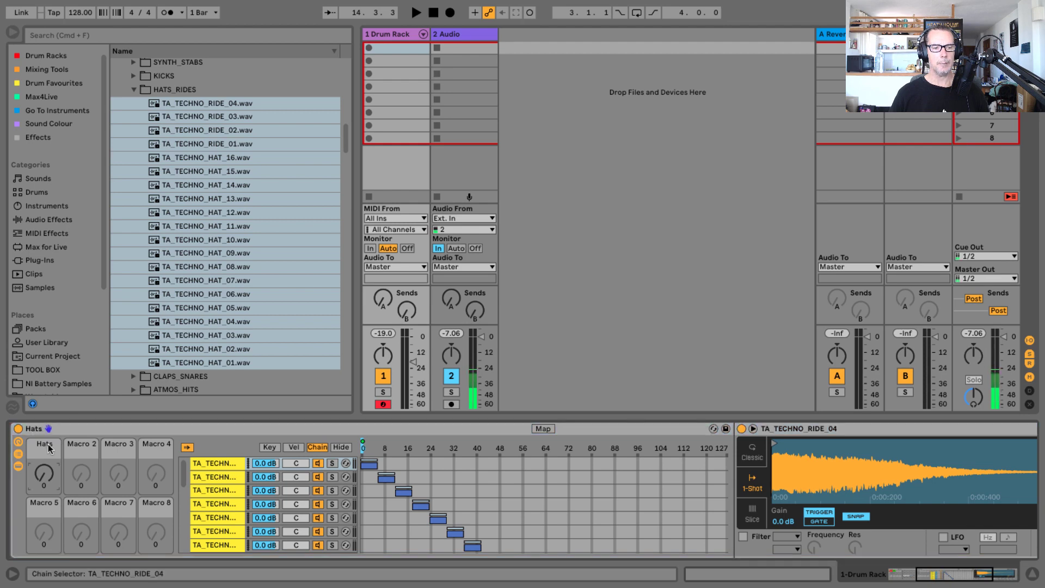
{"action": "right_click", "coordinate": [54, 442]}
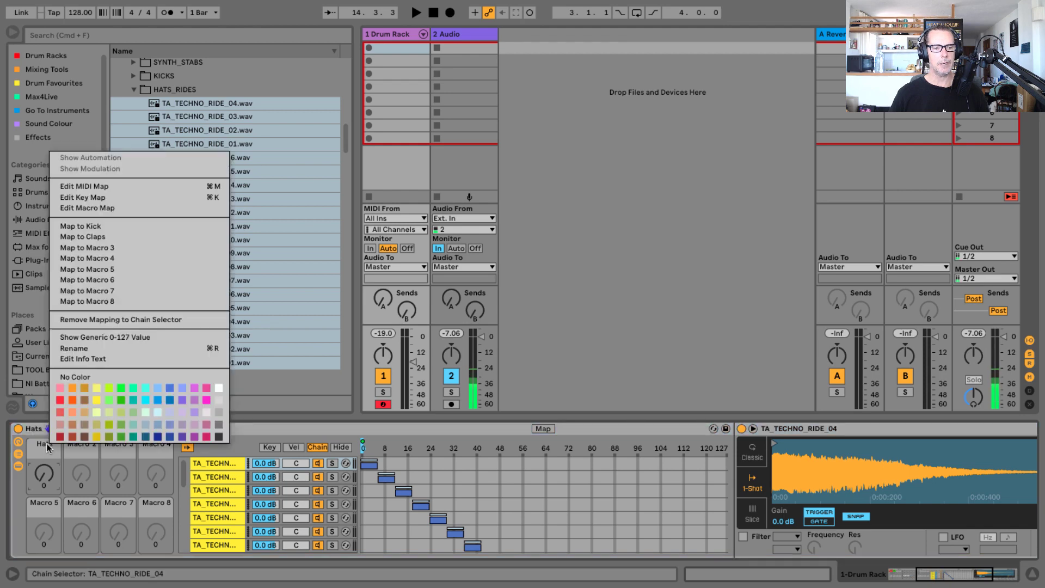
{"action": "left_click", "coordinate": [97, 402]}
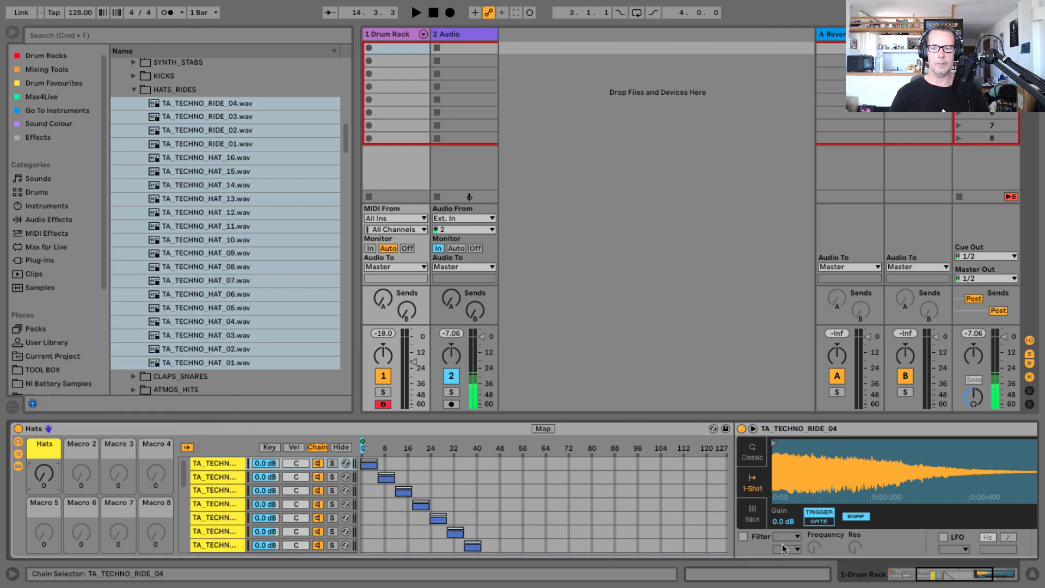
Map the Hats rack's Hats macro to Macro 3 of the Drum Rack and colour that Drum Rack macro yellow.
{"action": "left_click_drag", "start_coordinate": [930, 579], "coordinate": [902, 578]}
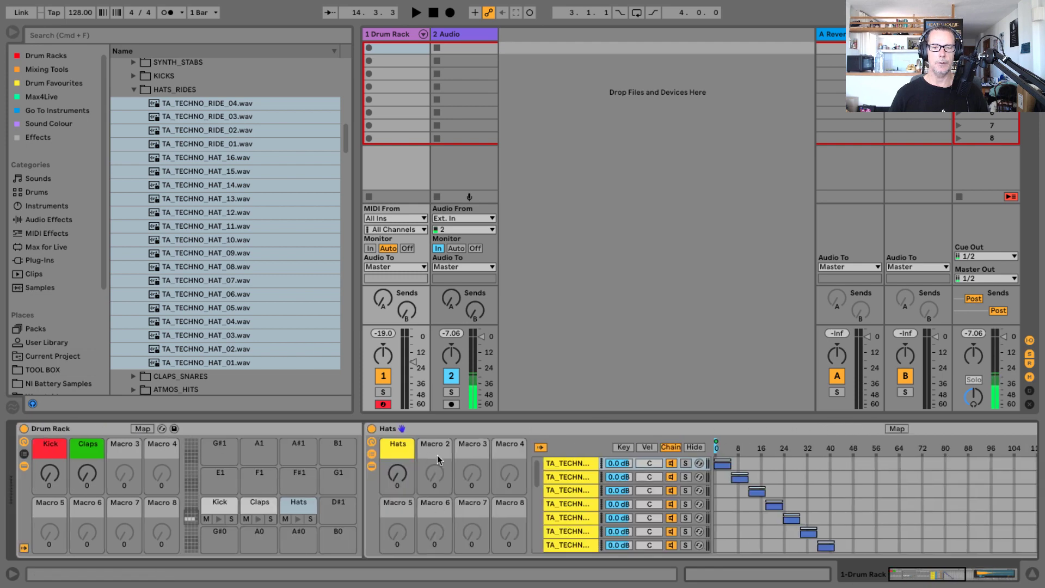
{"action": "right_click", "coordinate": [406, 453]}
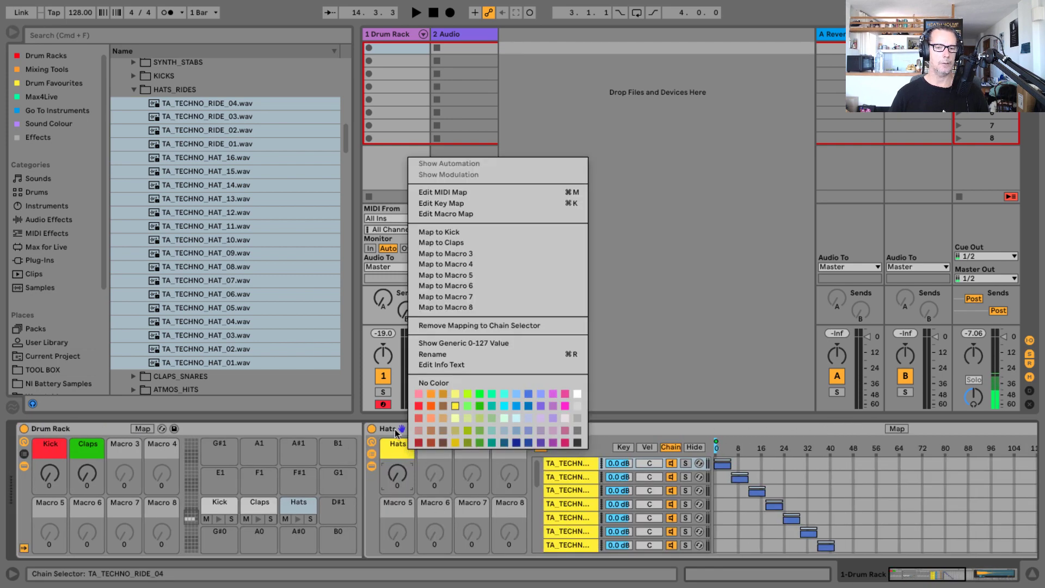
{"action": "left_click", "coordinate": [452, 254]}
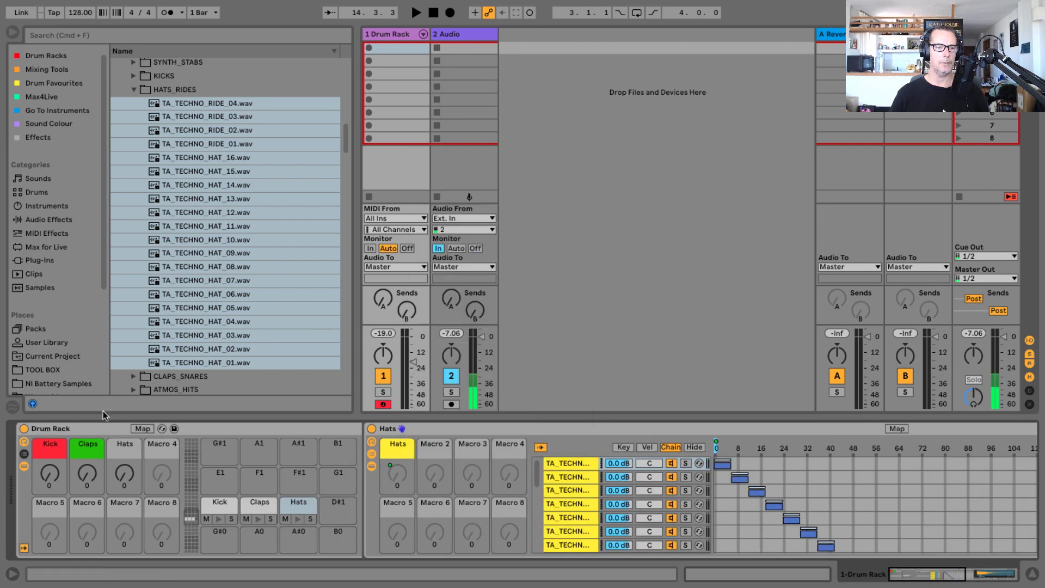
{"action": "right_click", "coordinate": [124, 459]}
{"action": "left_click", "coordinate": [176, 406]}
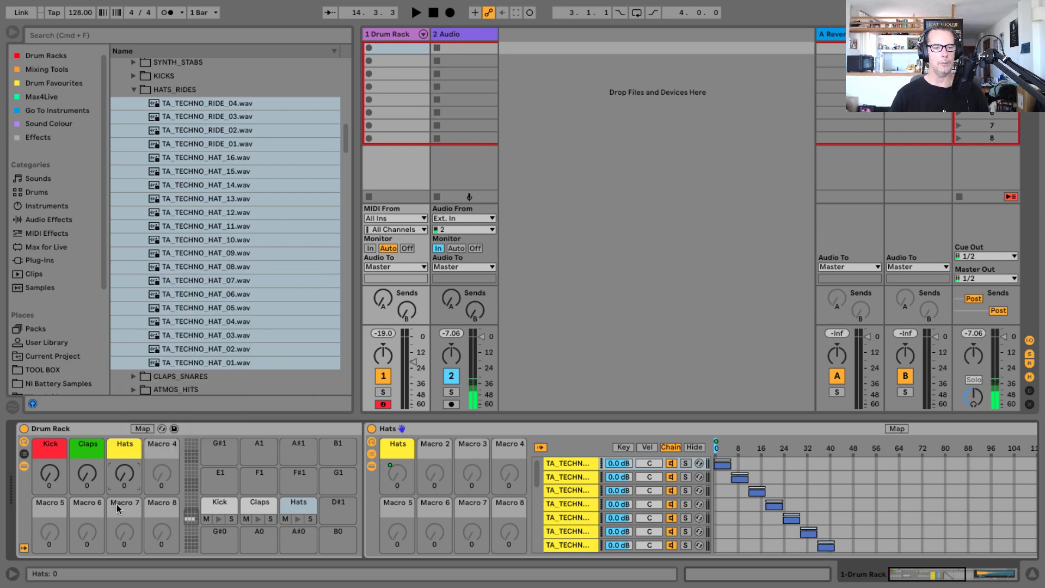
Load all the stab samples from the SYNTH_STABS folder together onto the Drum Rack's D#1 pad.
{"action": "left_click", "coordinate": [135, 91]}
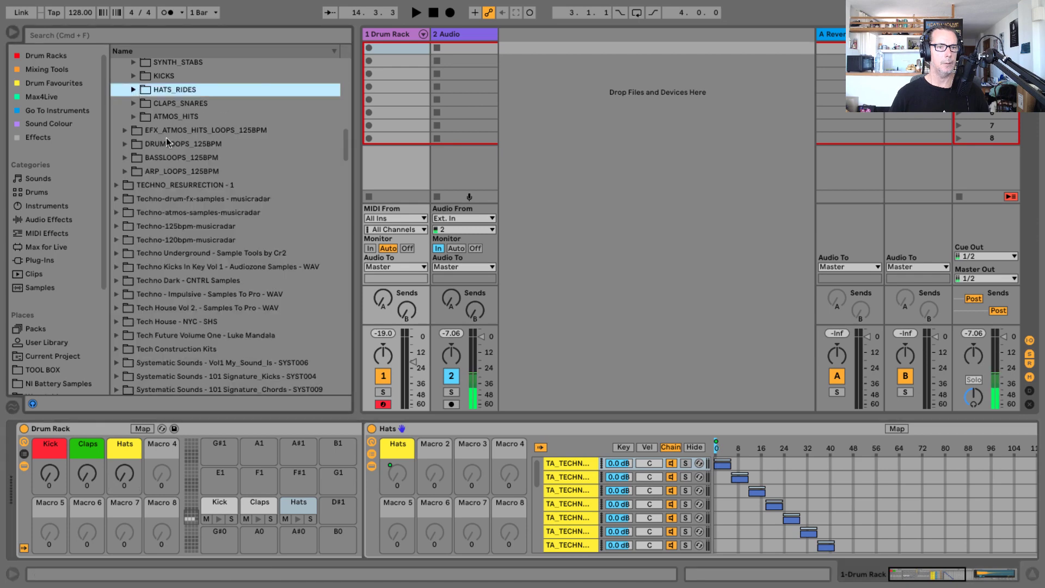
{"action": "scroll", "coordinate": [170, 136], "scroll_direction": "up", "scroll_amount": 2}
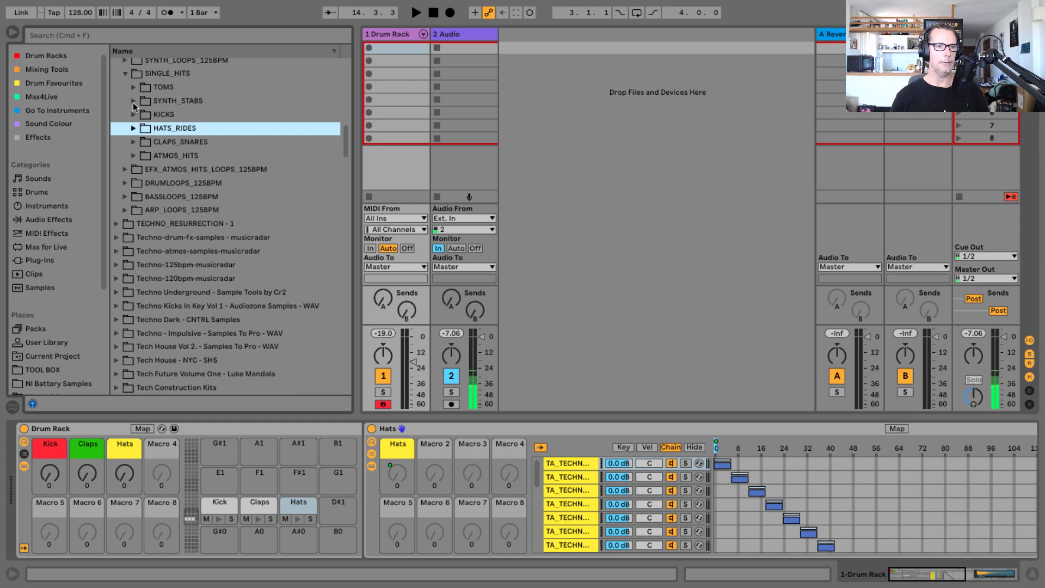
{"action": "left_click", "coordinate": [132, 102]}
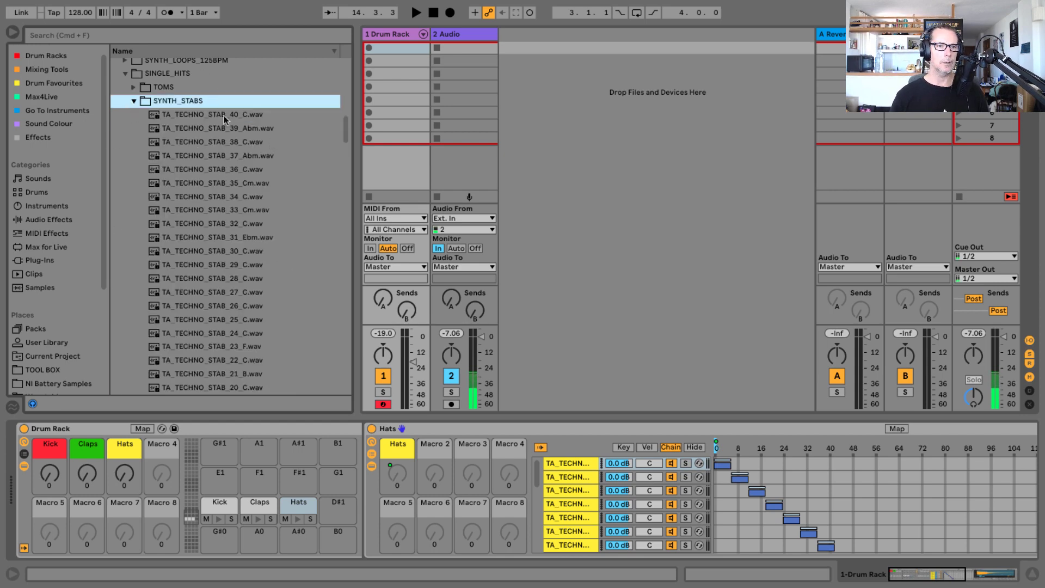
{"action": "left_click", "coordinate": [206, 115]}
{"action": "scroll", "coordinate": [251, 206], "scroll_direction": "down", "scroll_amount": 3}
{"action": "scroll", "coordinate": [252, 206], "scroll_direction": "down", "scroll_amount": 10}
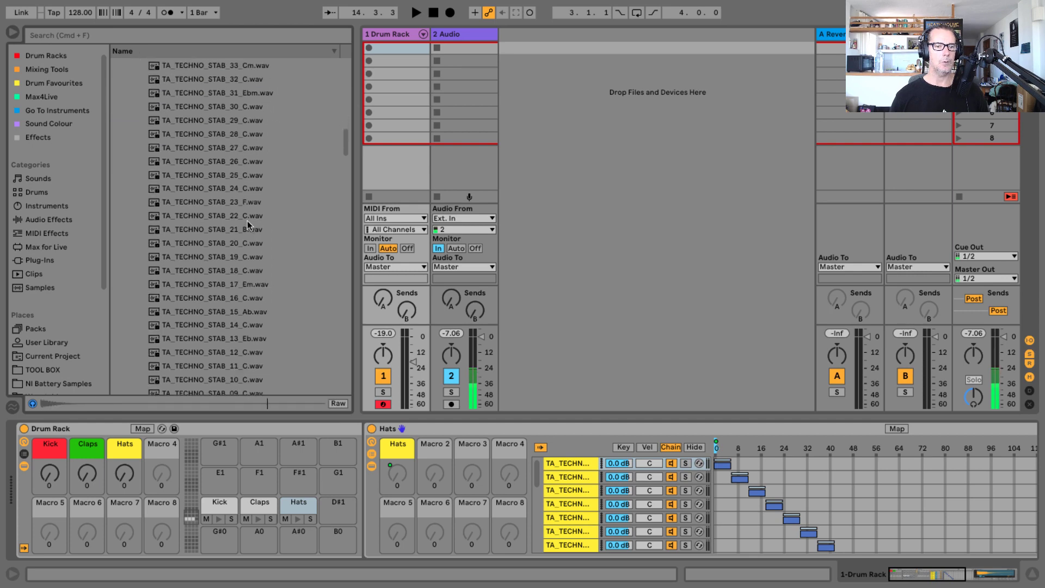
{"action": "left_click", "coordinate": [222, 355], "text": "shift"}
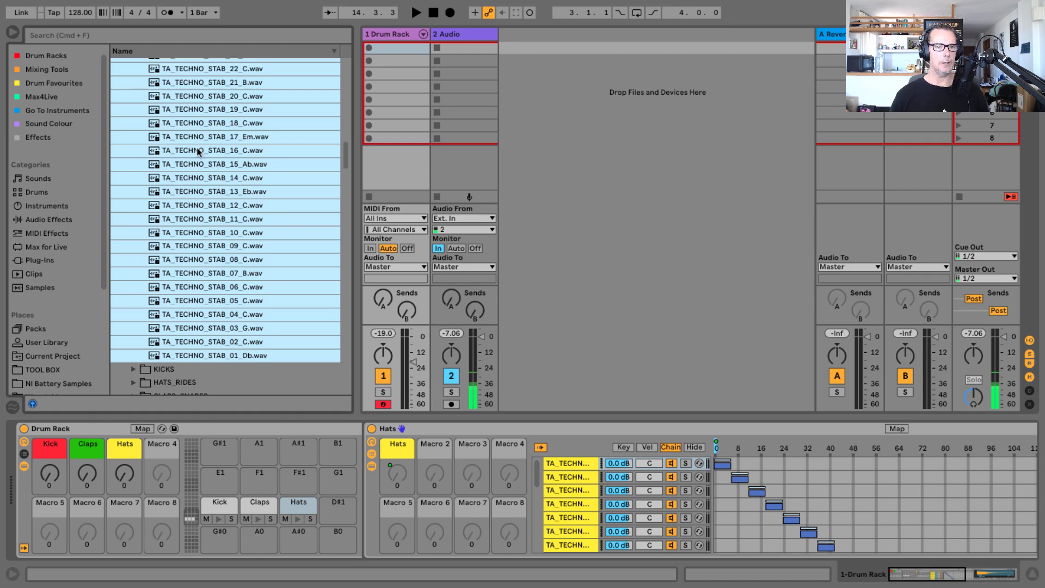
{"action": "left_click_drag", "start_coordinate": [198, 152], "coordinate": [335, 497]}
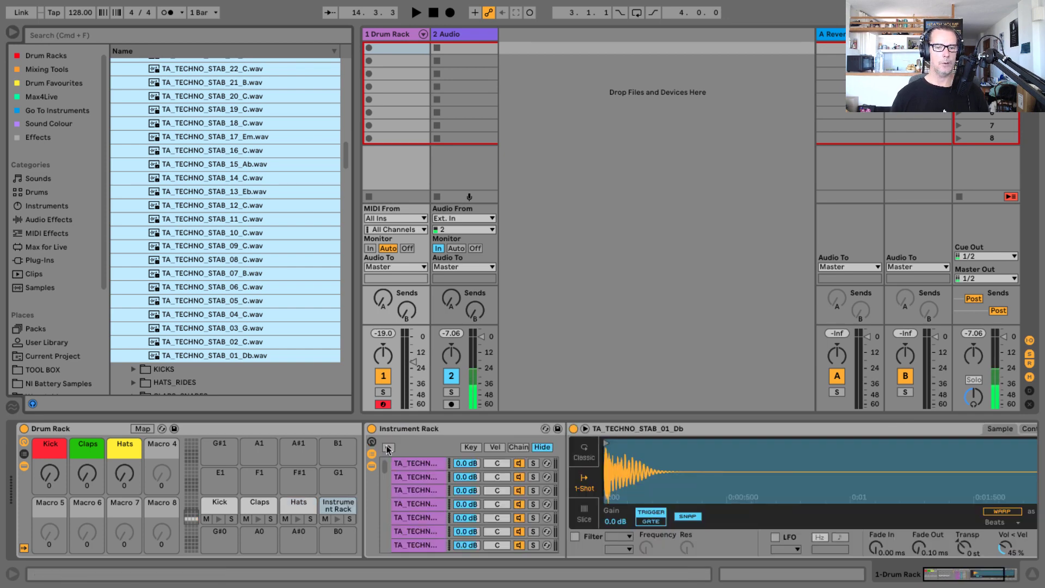
Turn on automatic chain selection in the stab Instrument Rack, select all its chains and colour them blue.
{"action": "left_click", "coordinate": [389, 448]}
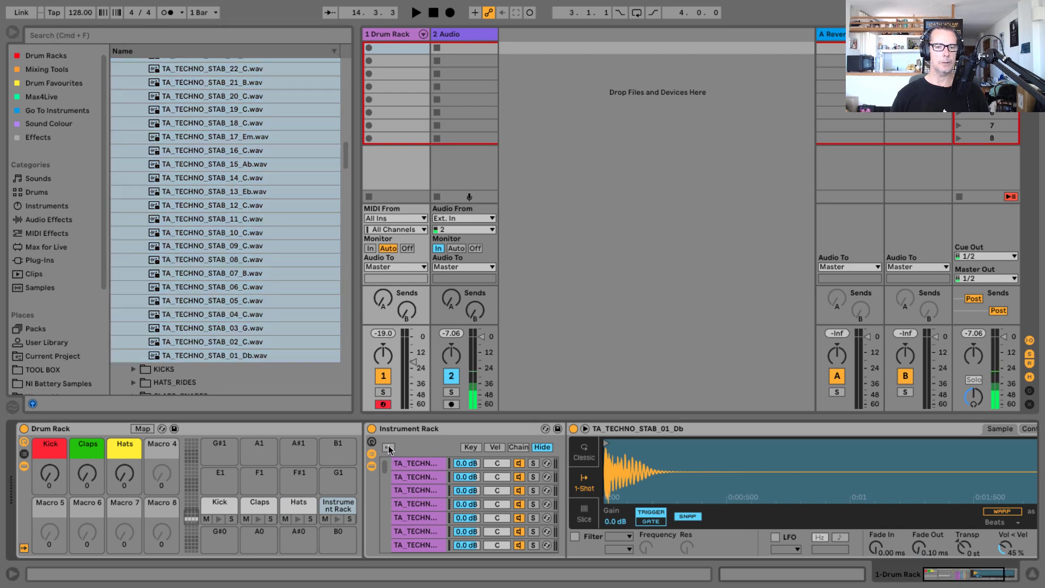
{"action": "left_click", "coordinate": [416, 463]}
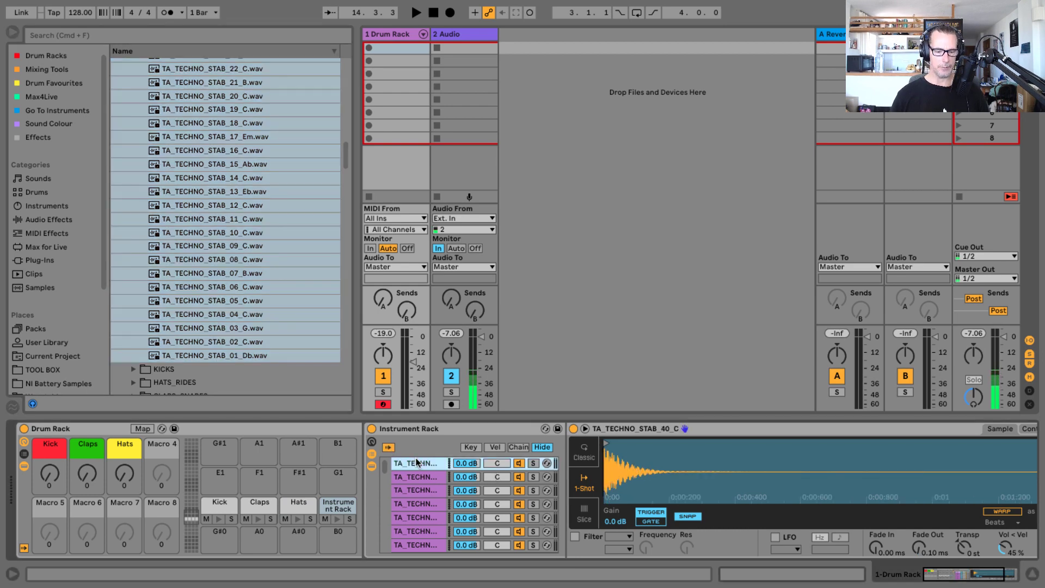
{"action": "key", "text": "super+a"}
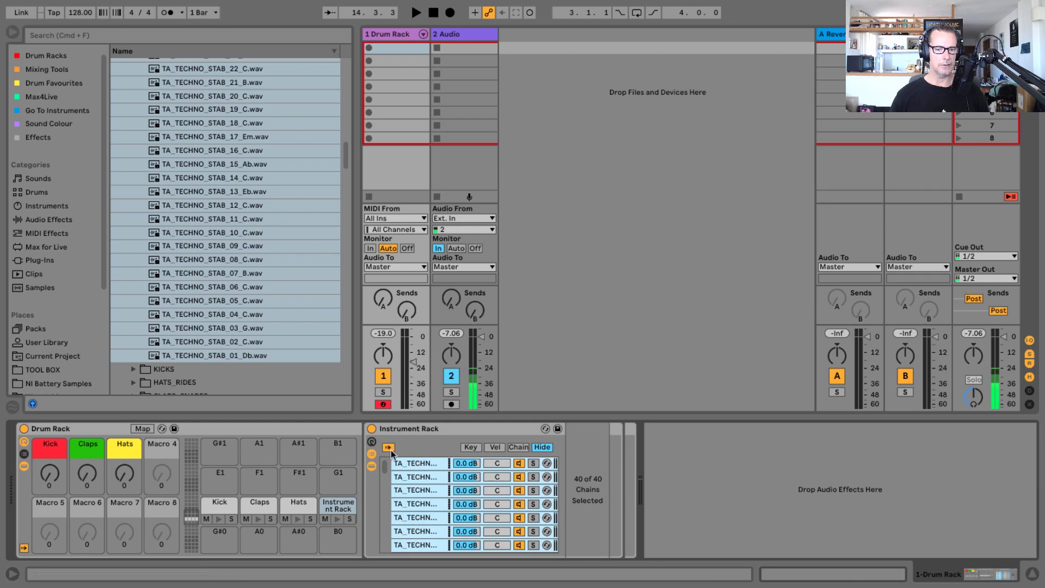
{"action": "right_click", "coordinate": [425, 464]}
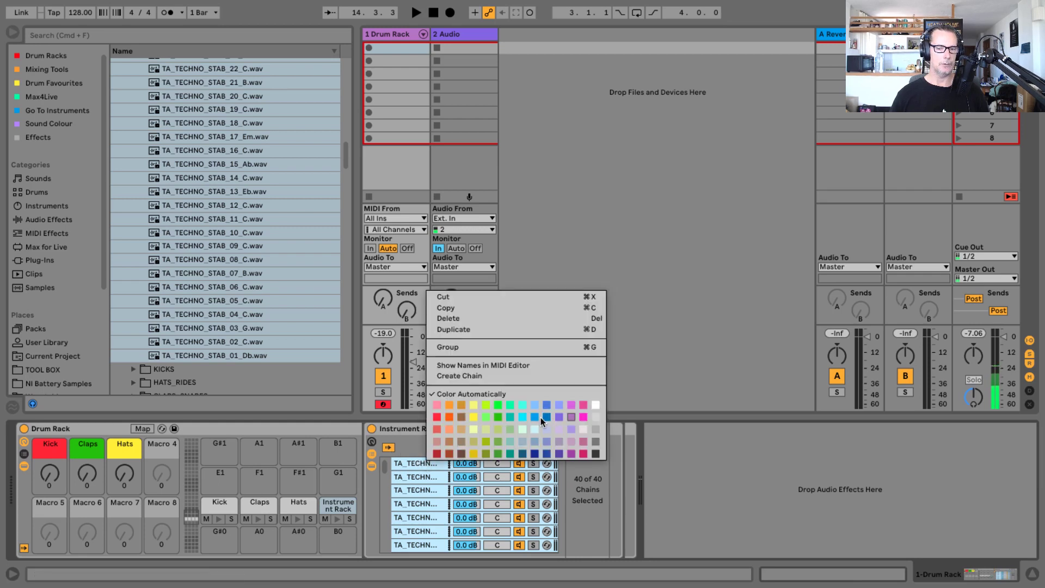
{"action": "left_click", "coordinate": [535, 417]}
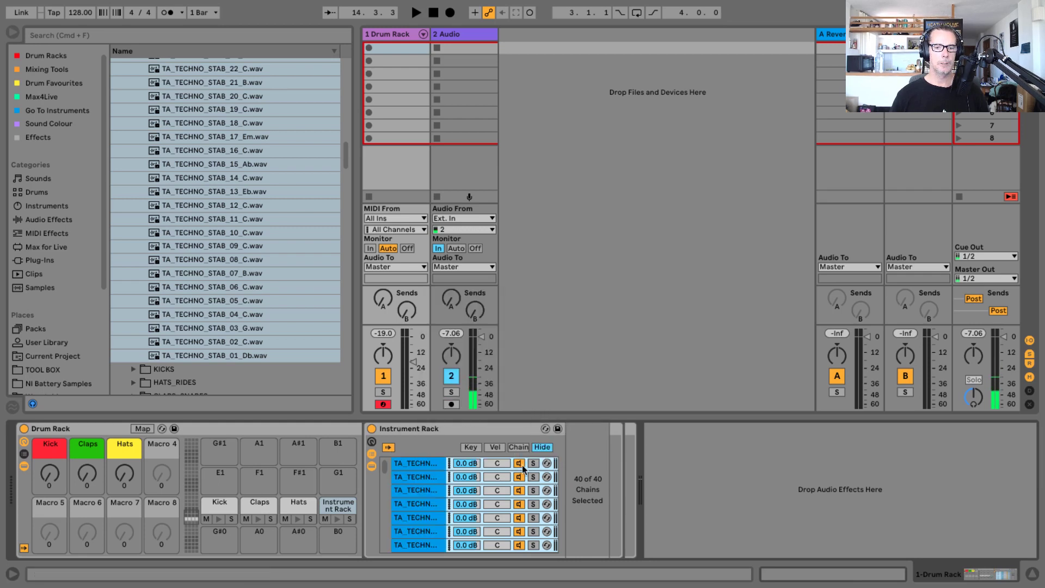
Stretch the chain zones of all stab chains across the full 0–127 range and distribute the ranges equally.
{"action": "left_click", "coordinate": [519, 447]}
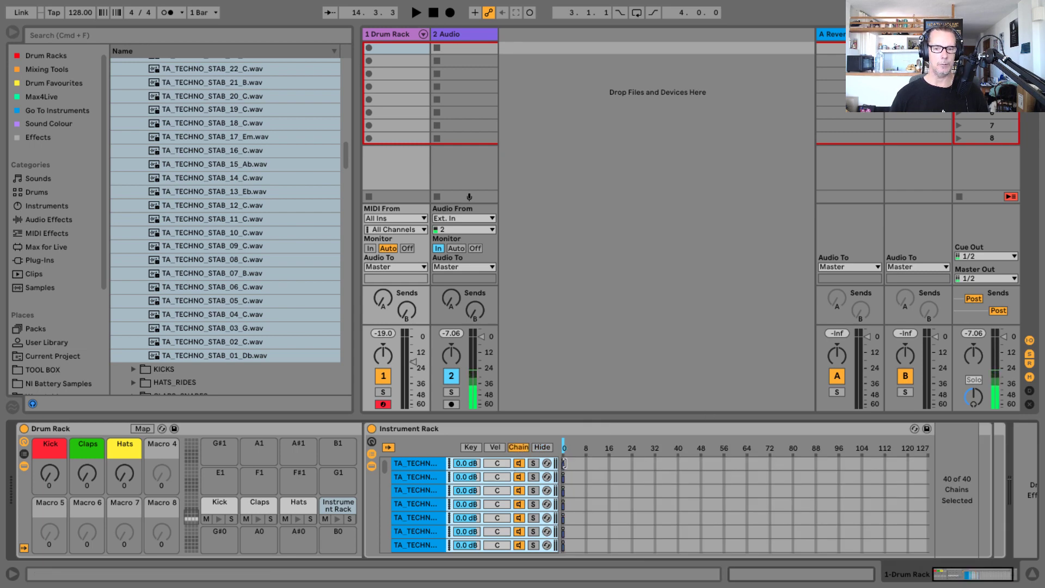
{"action": "left_click_drag", "start_coordinate": [564, 463], "coordinate": [847, 444]}
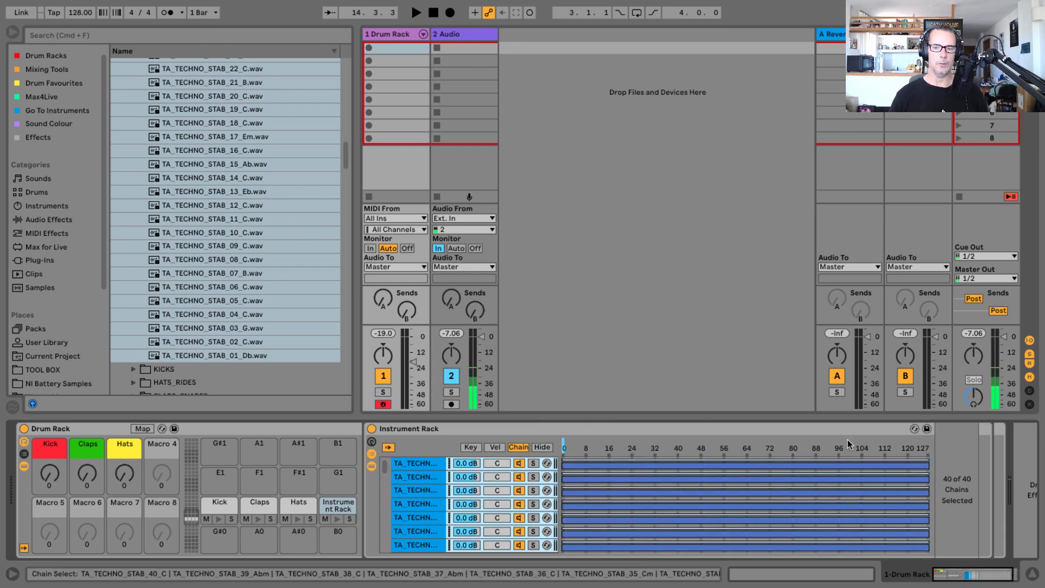
{"action": "right_click", "coordinate": [696, 442]}
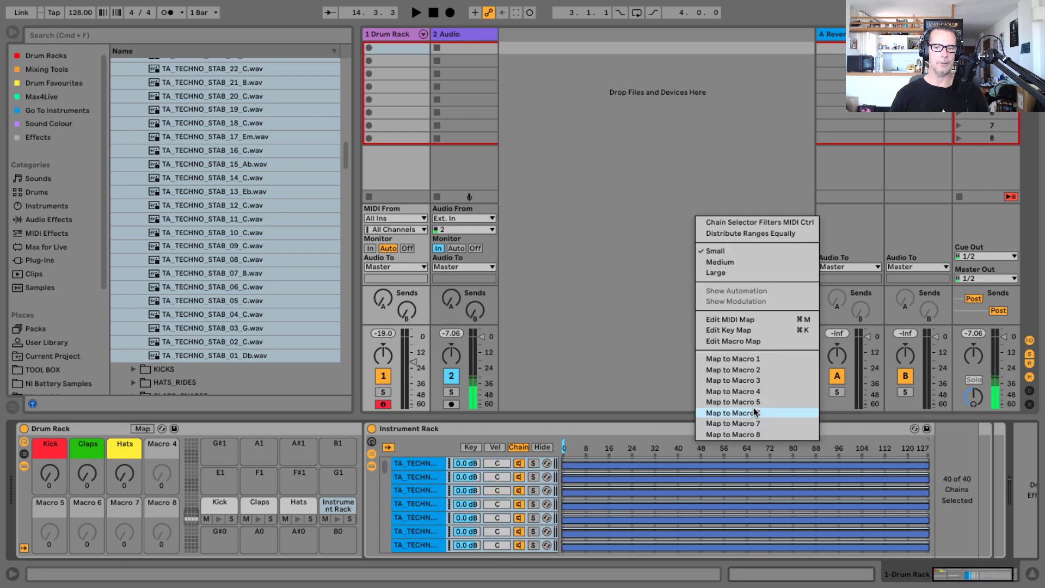
{"action": "left_click", "coordinate": [746, 234]}
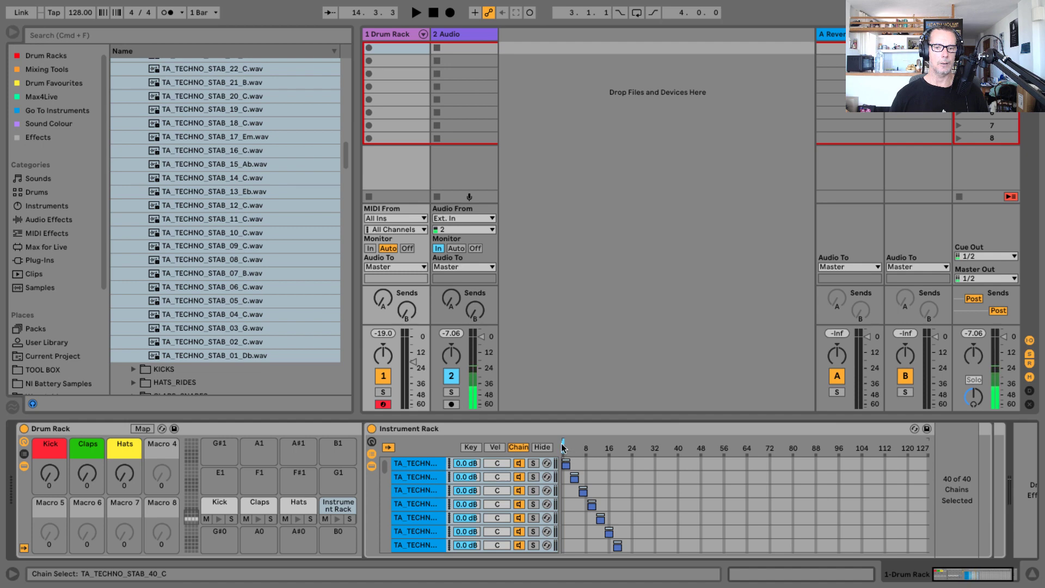
Map the stab rack's chain selector to its Macro 1 and rename that macro Stabs.
{"action": "right_click", "coordinate": [565, 447]}
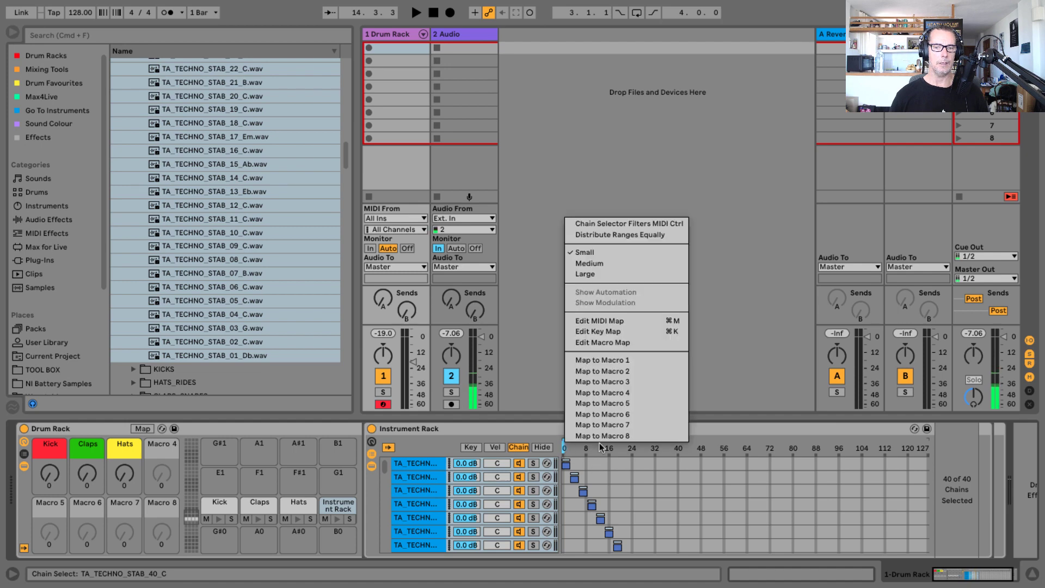
{"action": "left_click", "coordinate": [618, 362]}
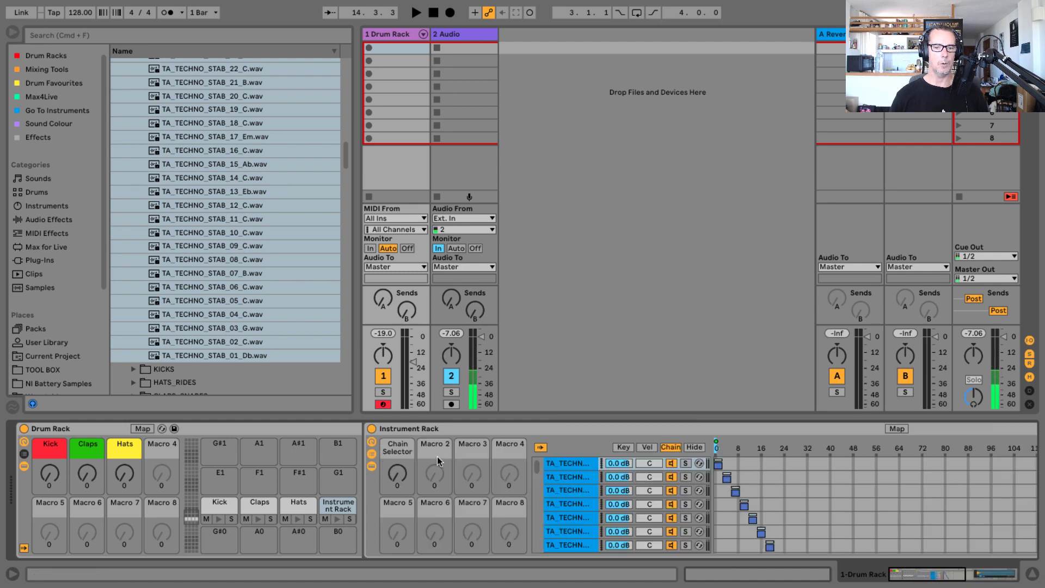
{"action": "left_click", "coordinate": [398, 448]}
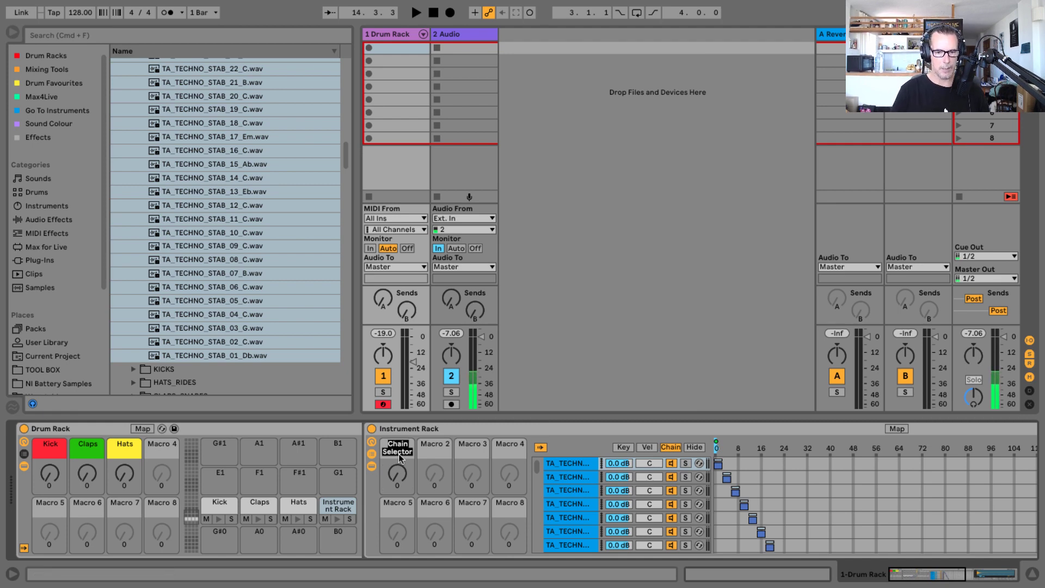
{"action": "type", "text": "Stab"}
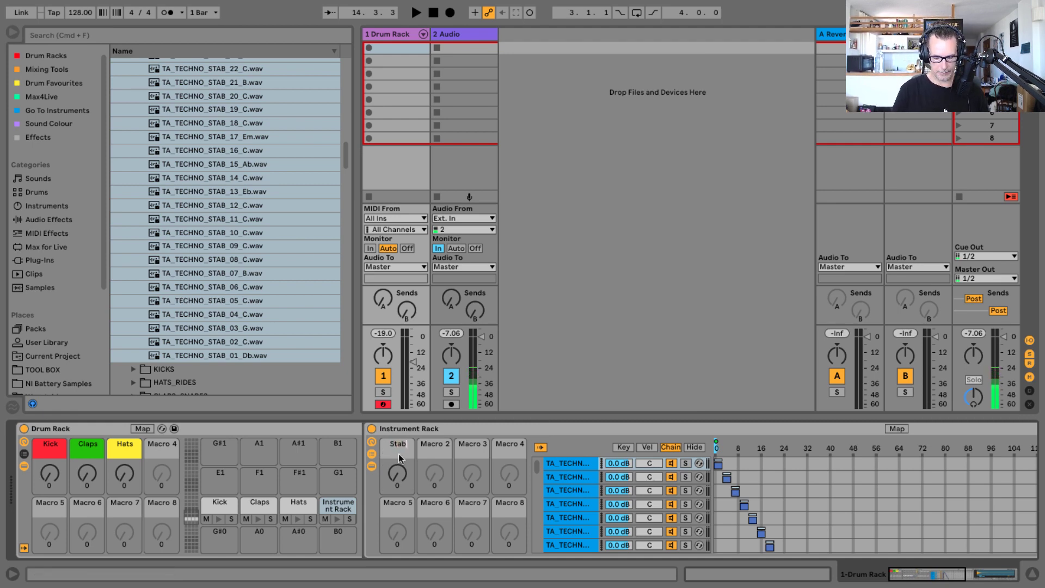
{"action": "type", "text": "s"}
Rename the stab Instrument Rack as Stabs and colour its Stabs macro blue.
{"action": "left_click", "coordinate": [403, 432]}
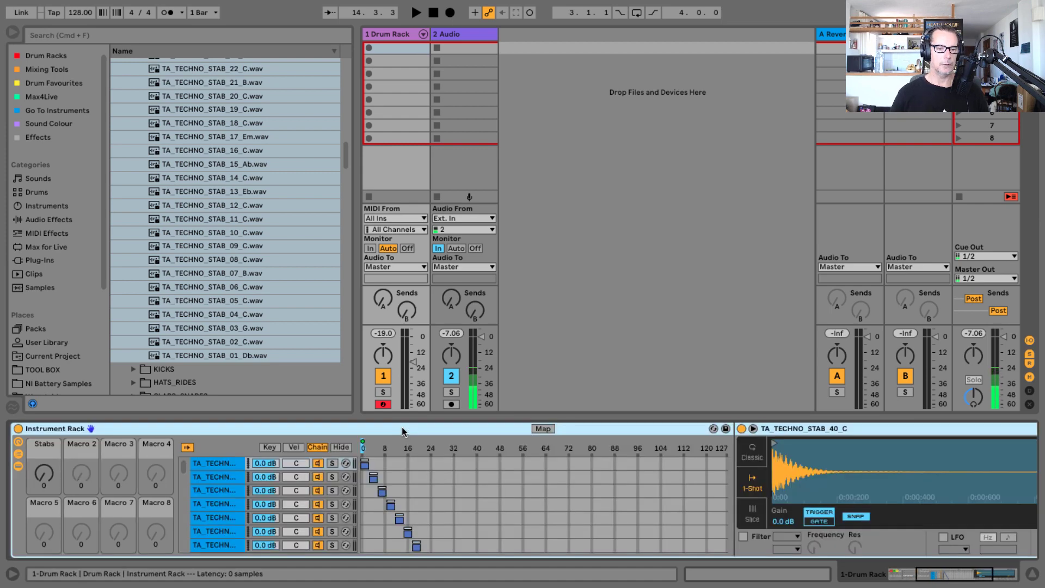
{"action": "key", "text": "super+r"}
{"action": "type", "text": "S"}
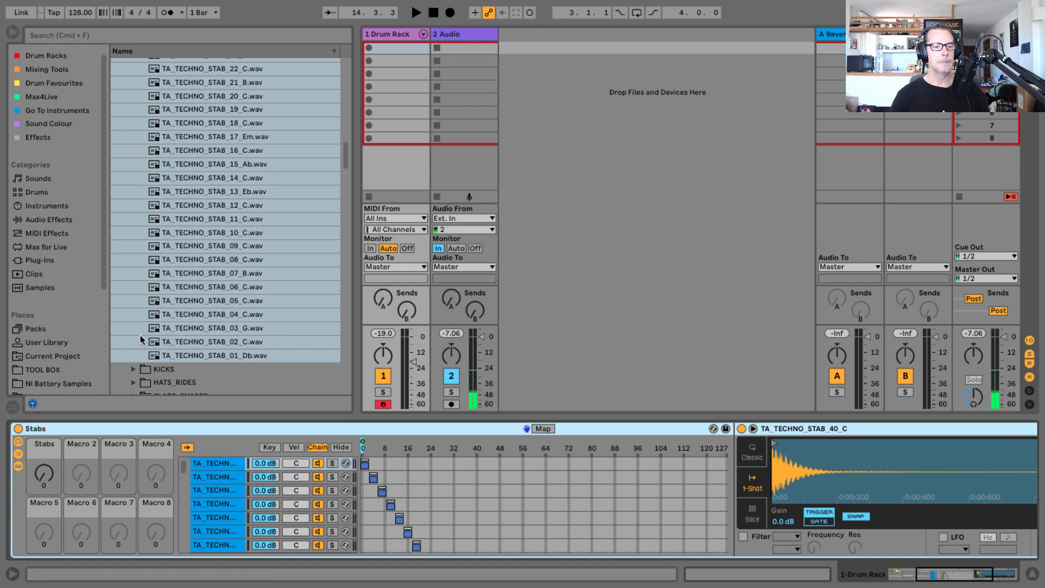
{"action": "right_click", "coordinate": [54, 450]}
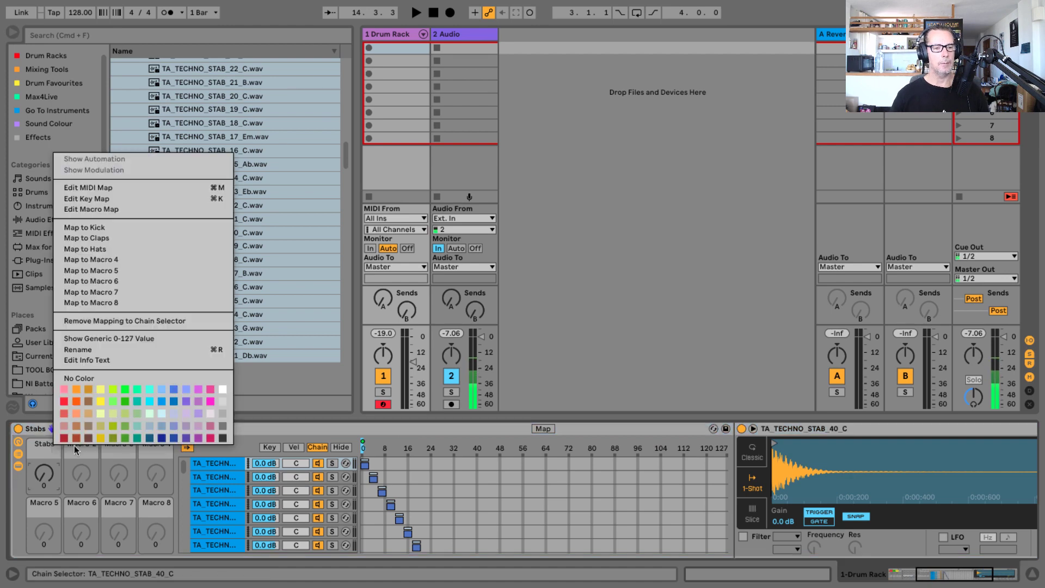
{"action": "left_click", "coordinate": [161, 401]}
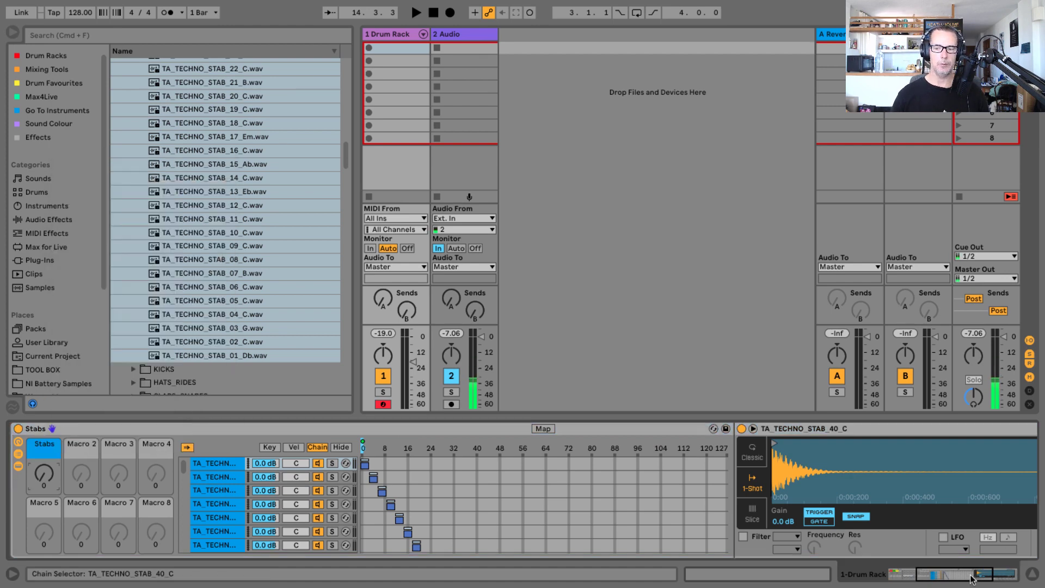
Map the Stabs rack's Stabs macro to Macro 4 of the Drum Rack and colour that Drum Rack macro blue.
{"action": "left_click_drag", "start_coordinate": [970, 578], "coordinate": [943, 578]}
{"action": "right_click", "coordinate": [401, 453]}
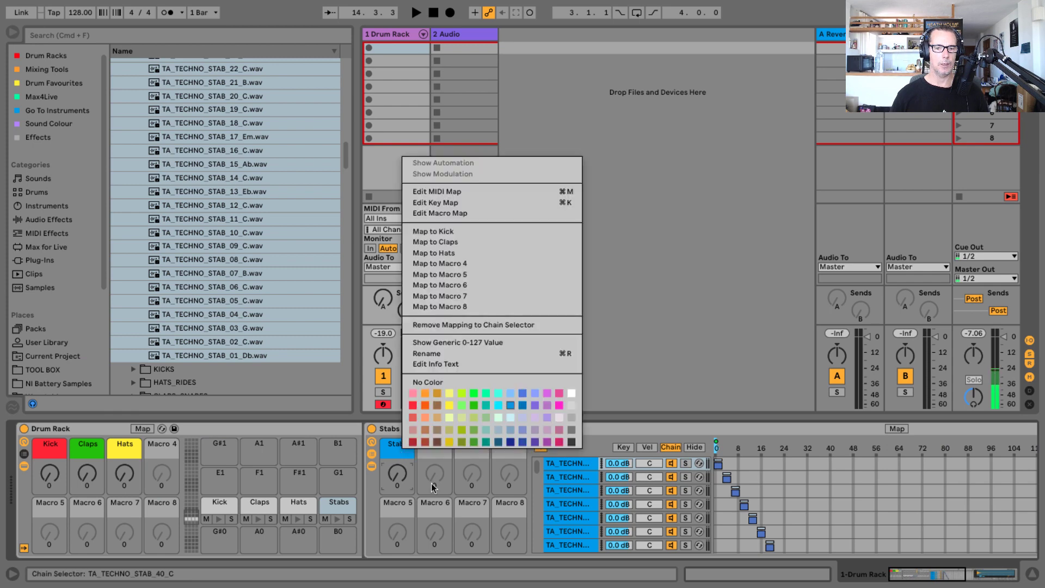
{"action": "left_click", "coordinate": [446, 265]}
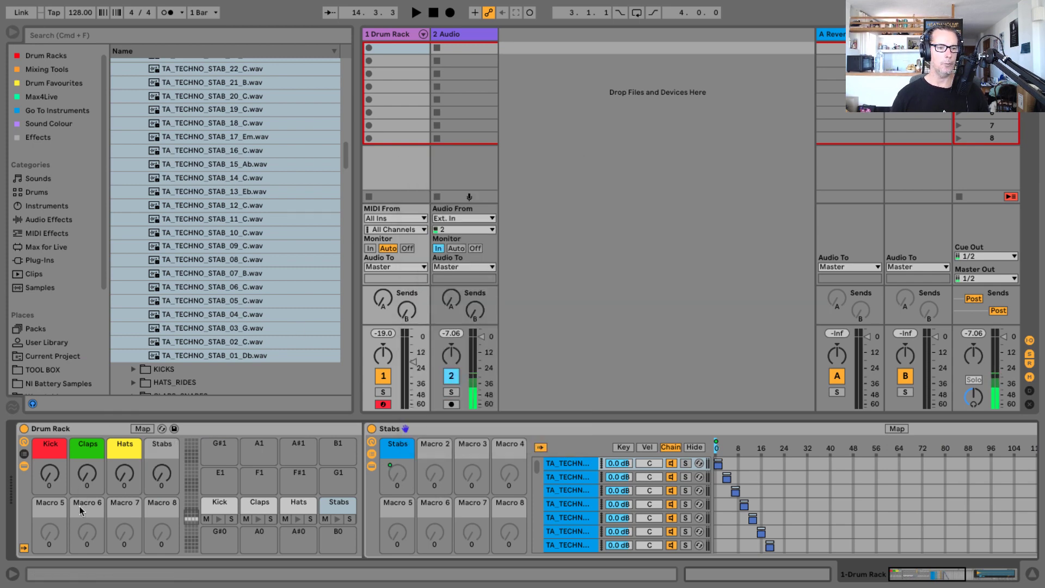
{"action": "right_click", "coordinate": [166, 448]}
{"action": "left_click", "coordinate": [276, 401]}
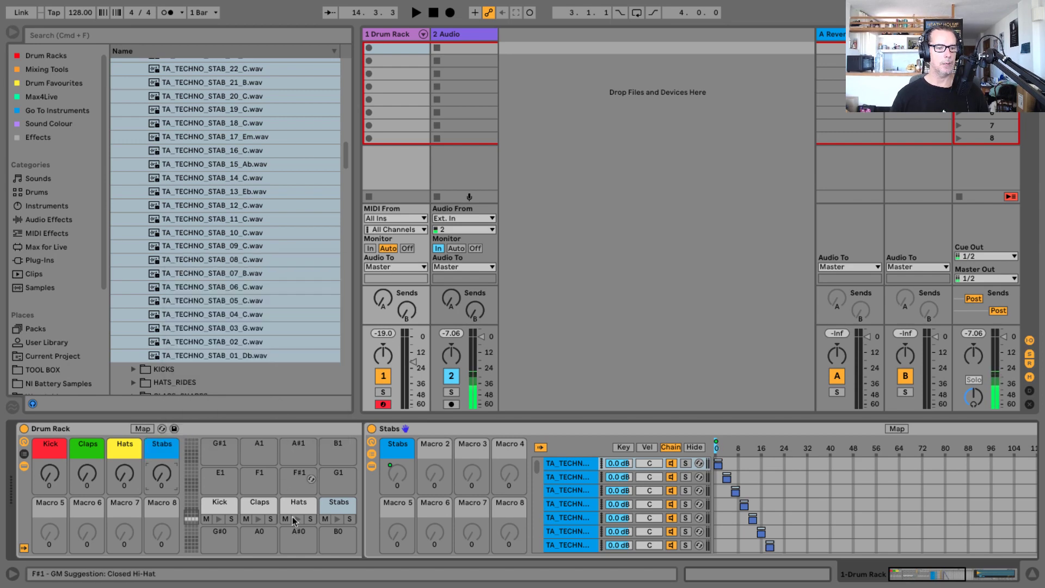
Collapse the SYNTH_STABS, SINGLE_HITS and TOOLROOM ACADEMY ESSENTIAL TECHNO folders in the sample browser.
{"action": "scroll", "coordinate": [184, 263], "scroll_direction": "up", "scroll_amount": 4}
{"action": "scroll", "coordinate": [184, 263], "scroll_direction": "up", "scroll_amount": 10}
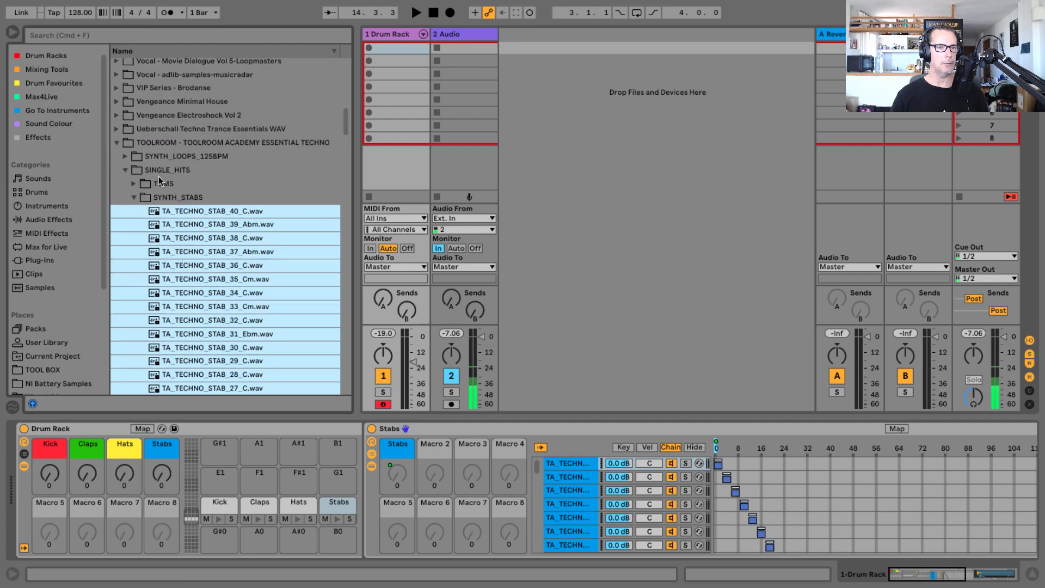
{"action": "left_click", "coordinate": [134, 197]}
{"action": "left_click", "coordinate": [124, 170]}
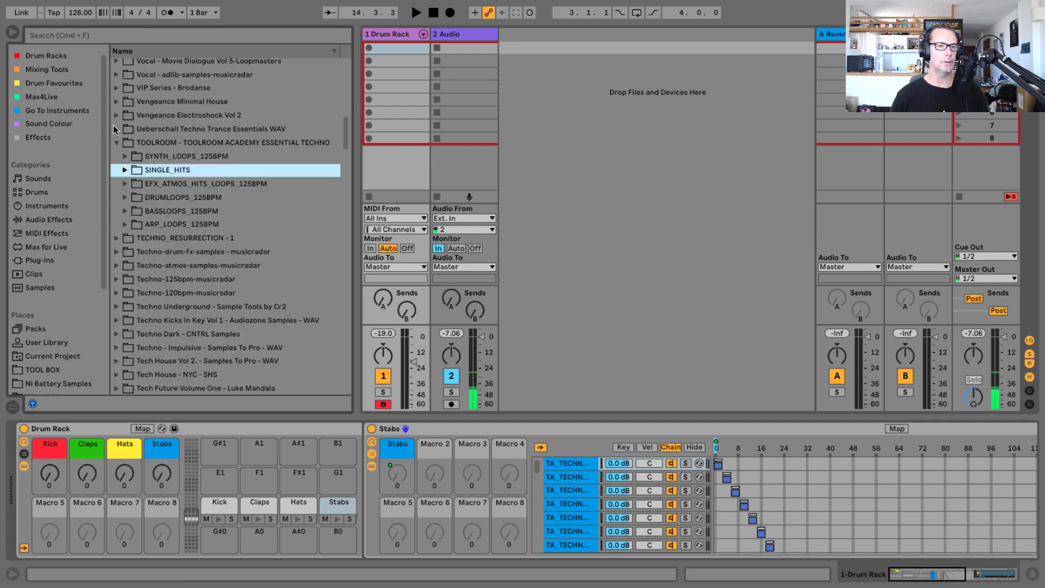
{"action": "left_click", "coordinate": [117, 143]}
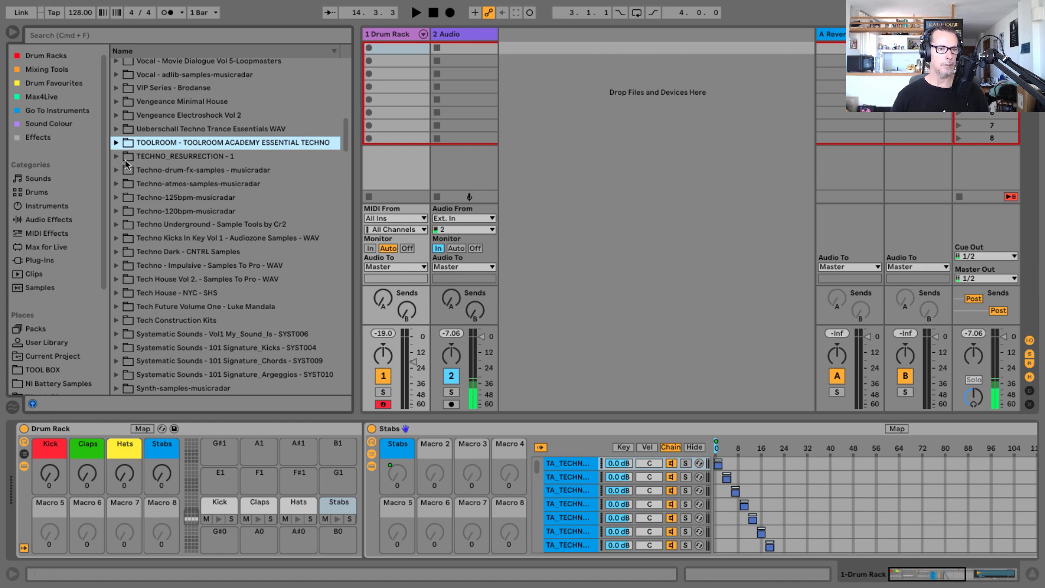
Review the sample categories inside the TOOLROOM pack's SINGLE_HITS folder, then collapse the folders again.
{"action": "left_click", "coordinate": [116, 143]}
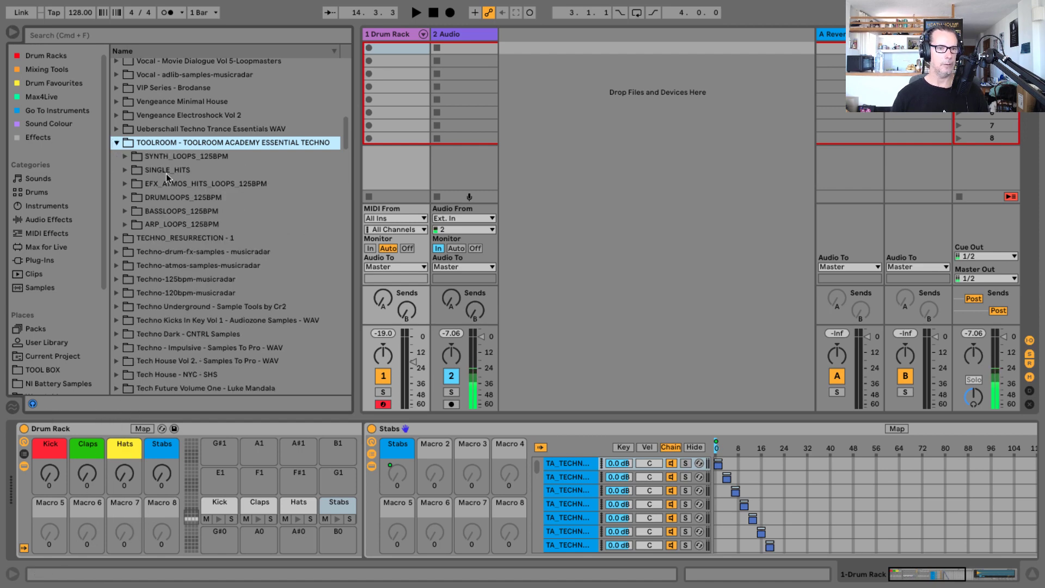
{"action": "left_click", "coordinate": [125, 170]}
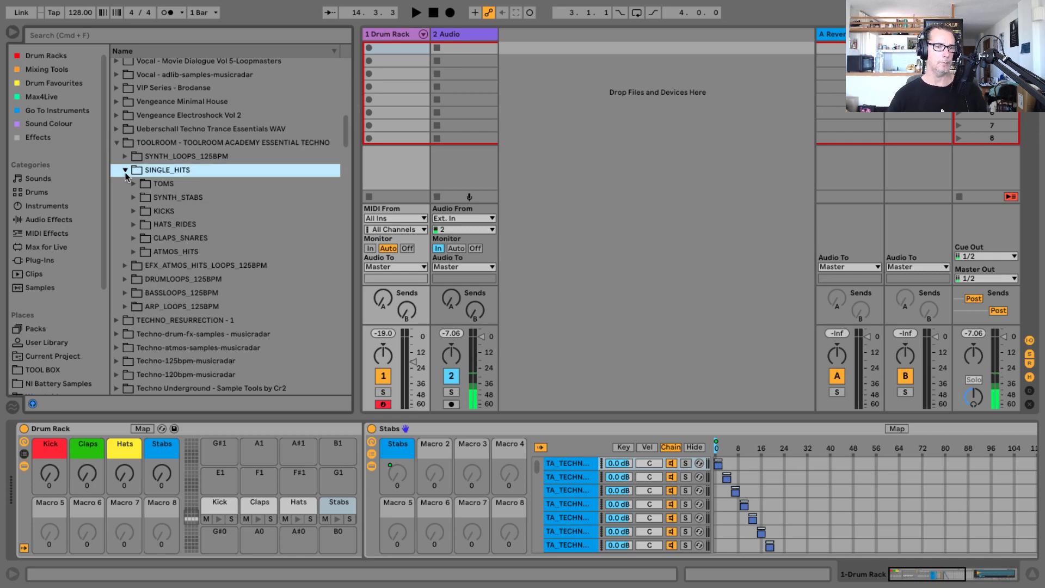
{"action": "left_click", "coordinate": [124, 171]}
{"action": "left_click", "coordinate": [117, 144]}
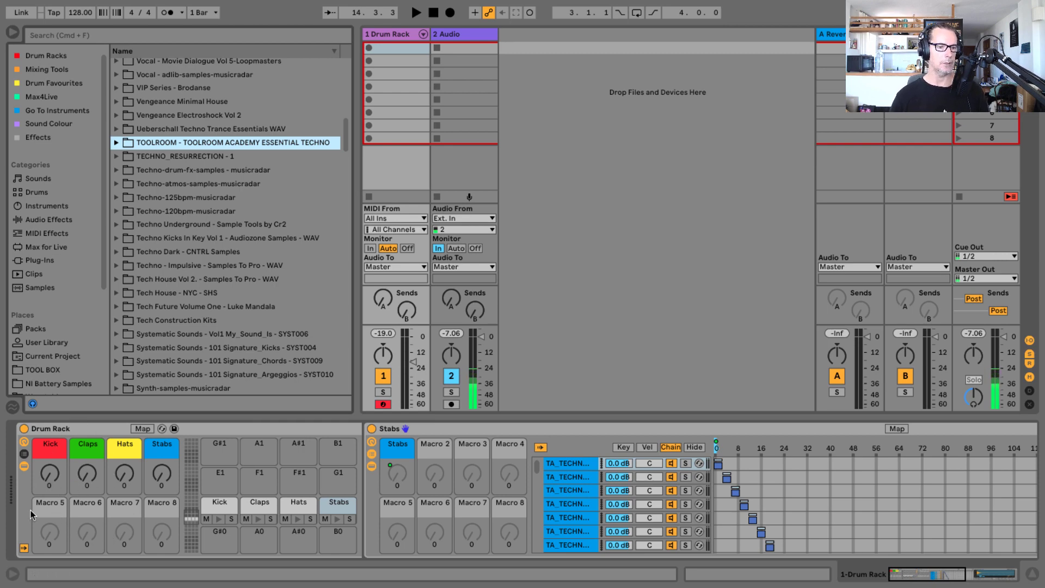
Hide the Drum Rack's nested devices and create a two-bar looping MIDI clip in the first slot of the Drum Rack track.
{"action": "left_click", "coordinate": [24, 466]}
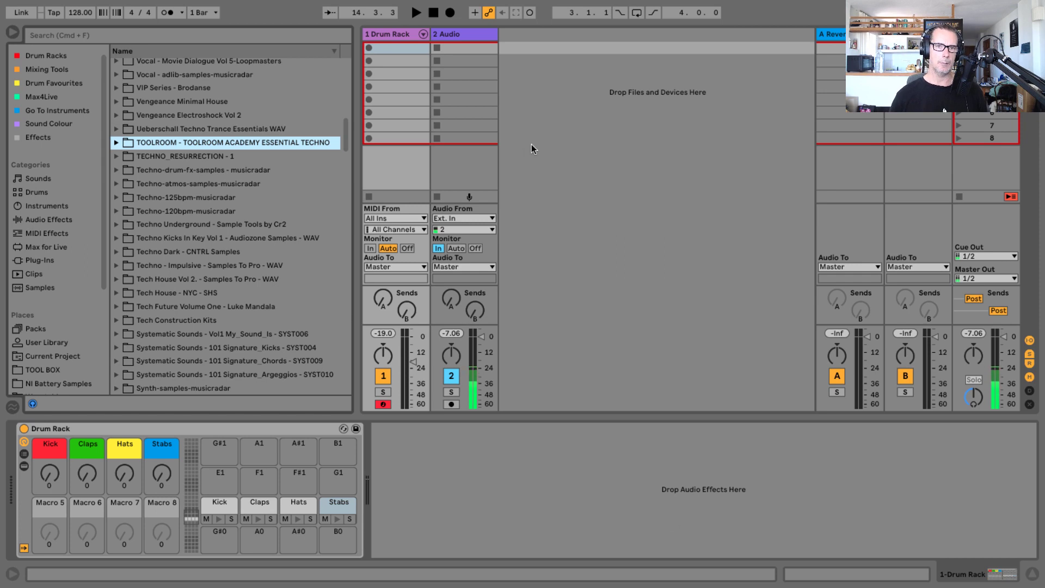
{"action": "double_click", "coordinate": [395, 48]}
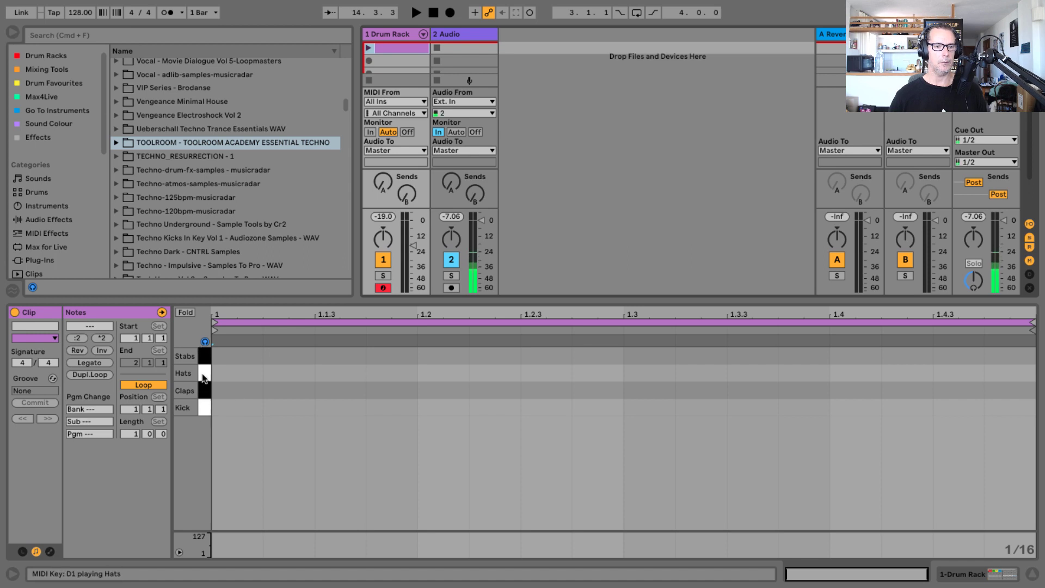
{"action": "left_click", "coordinate": [133, 433]}
{"action": "left_click_drag", "start_coordinate": [134, 433], "coordinate": [135, 437]}
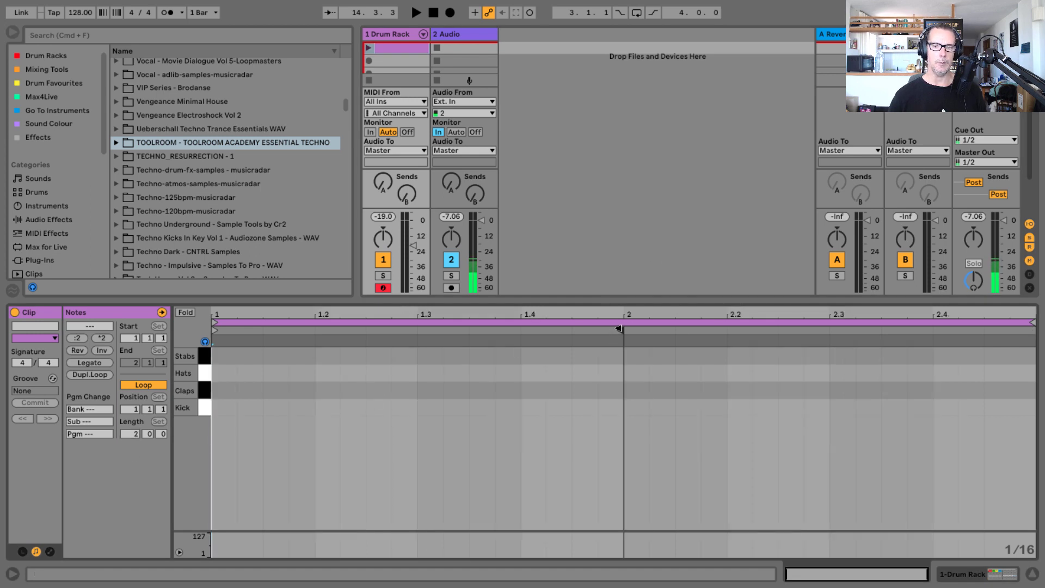
{"action": "left_click_drag", "start_coordinate": [621, 330], "coordinate": [1039, 353]}
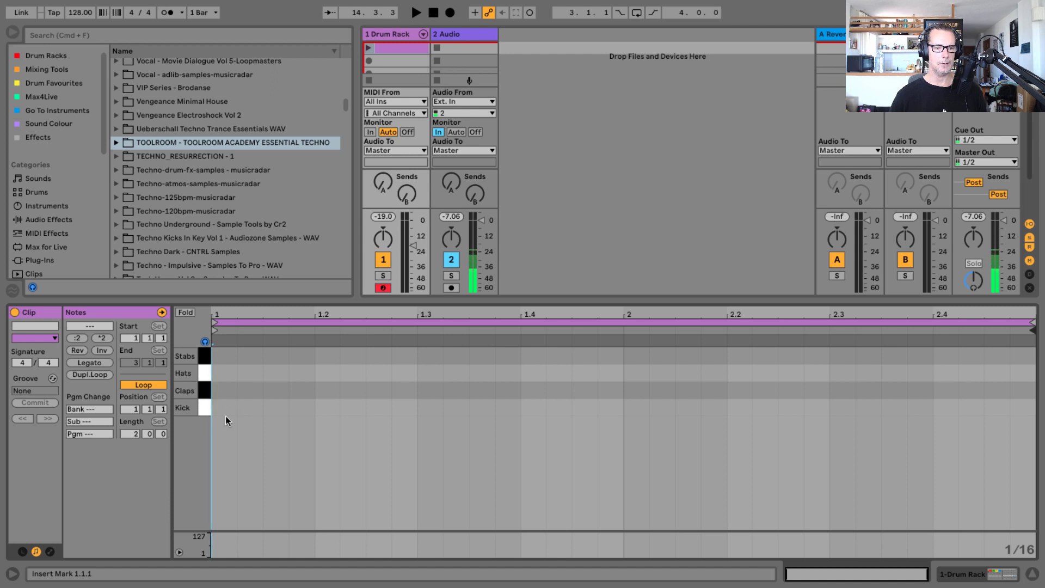
Audition the Kick, Claps, Hats and Stabs sounds from the clip's note editor.
{"action": "left_click", "coordinate": [205, 373]}
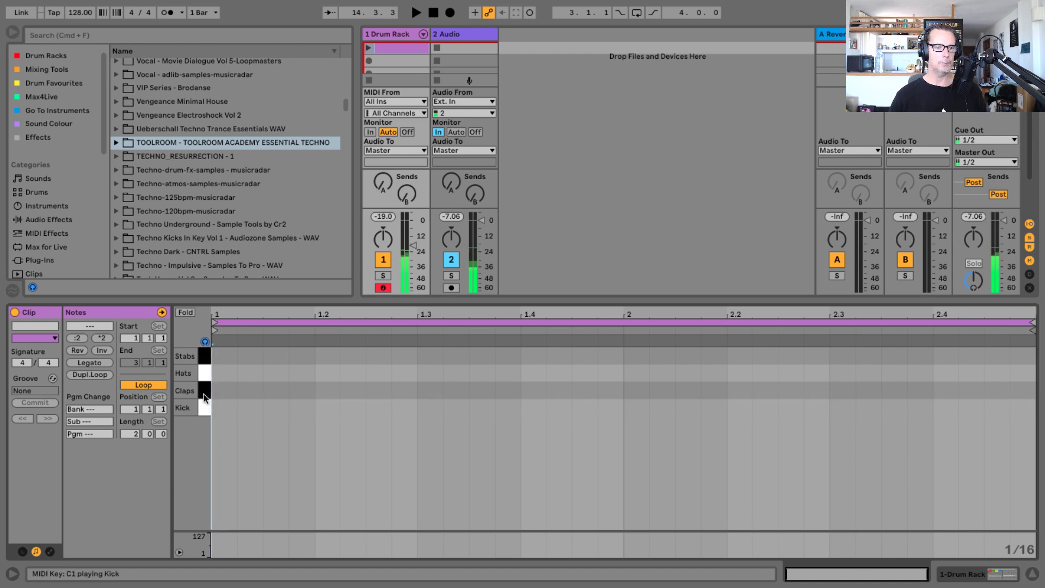
{"action": "left_click", "coordinate": [206, 357]}
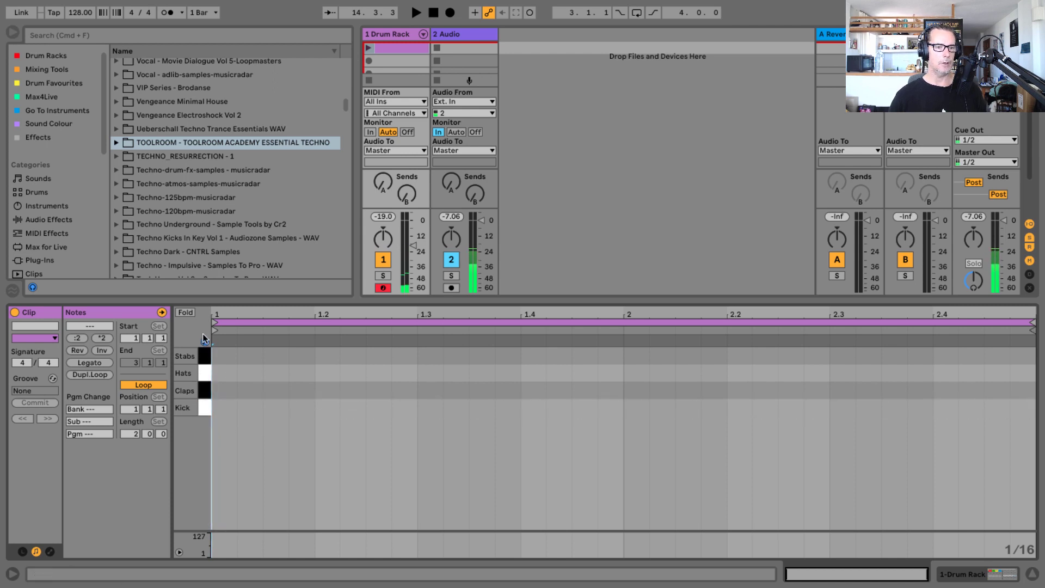
{"action": "left_click", "coordinate": [203, 407]}
{"action": "left_click", "coordinate": [204, 391]}
{"action": "left_click", "coordinate": [201, 370]}
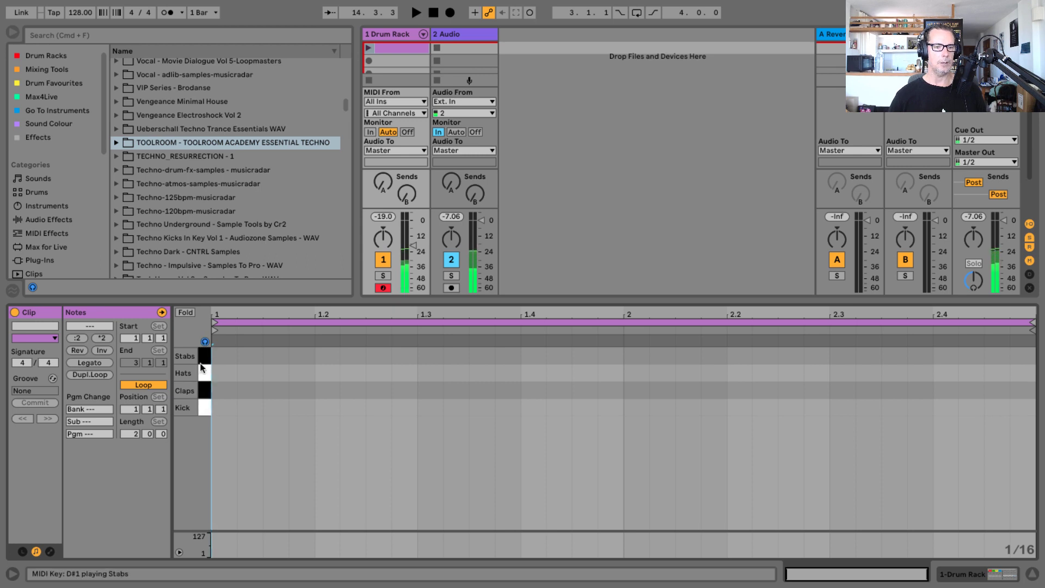
{"action": "left_click", "coordinate": [201, 356]}
{"action": "left_click", "coordinate": [203, 404]}
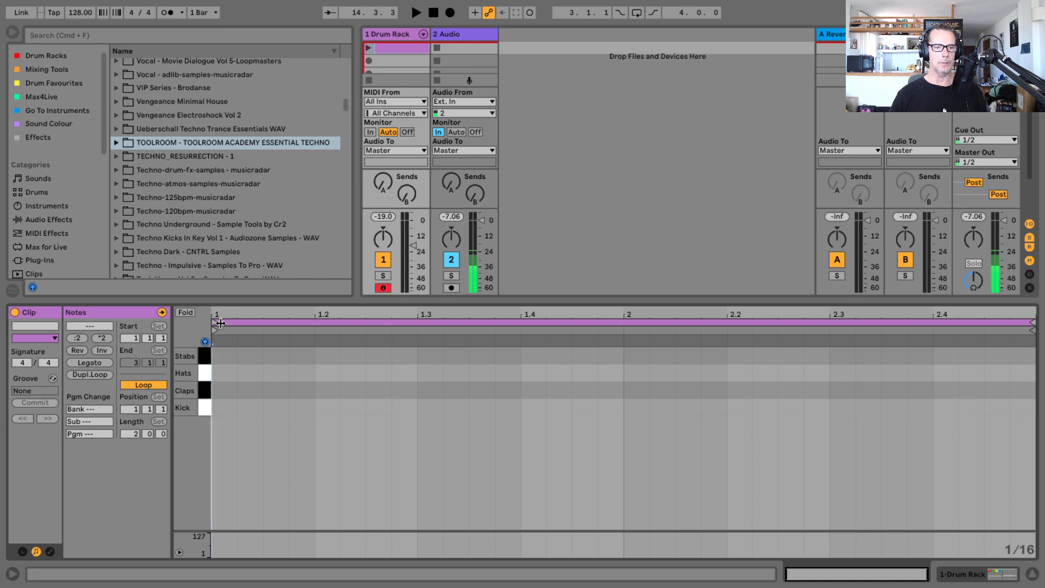
Place Kick notes on all four beats of bar 1 and duplicate them into bar 2.
{"action": "left_click", "coordinate": [227, 406]}
{"action": "left_click", "coordinate": [326, 407]}
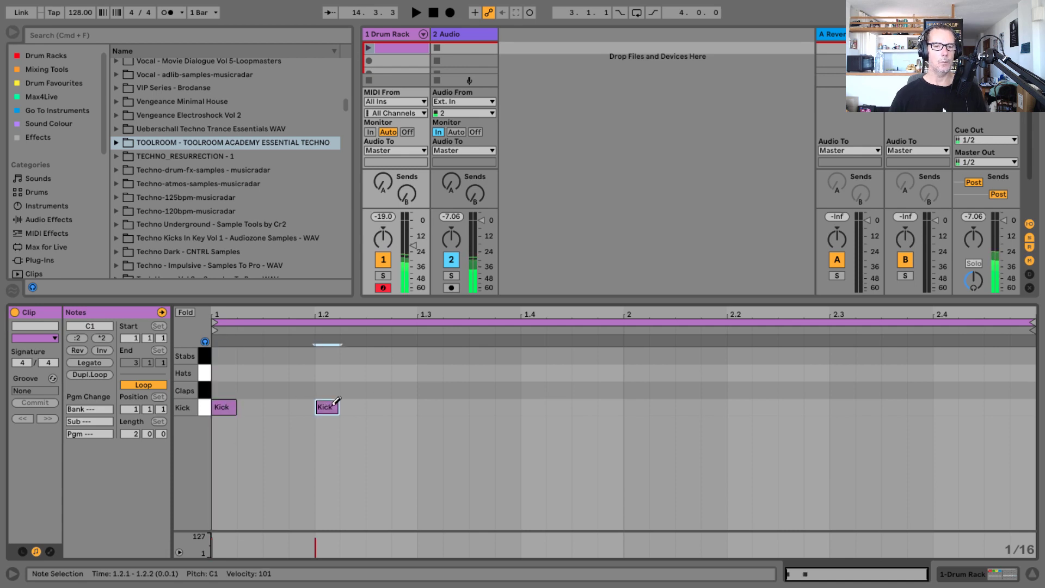
{"action": "left_click", "coordinate": [430, 406]}
{"action": "left_click", "coordinate": [533, 406]}
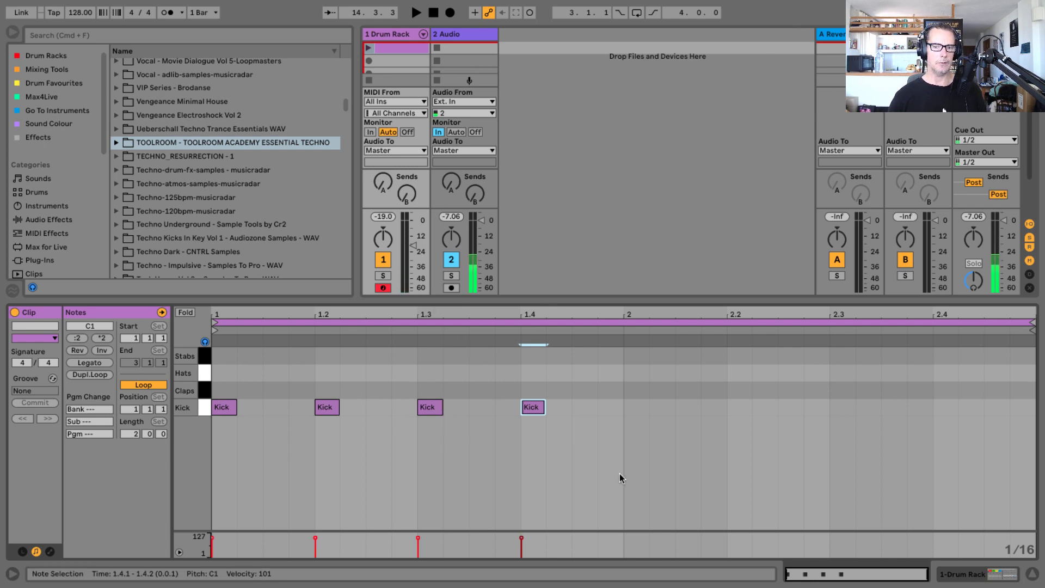
{"action": "left_click_drag", "start_coordinate": [623, 448], "coordinate": [210, 379]}
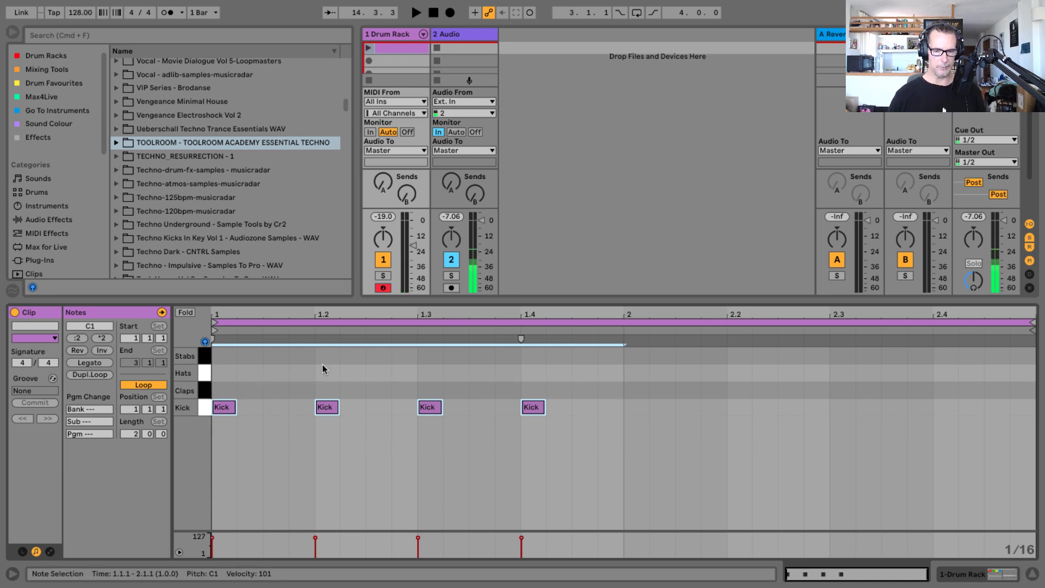
{"action": "key", "text": "super+d"}
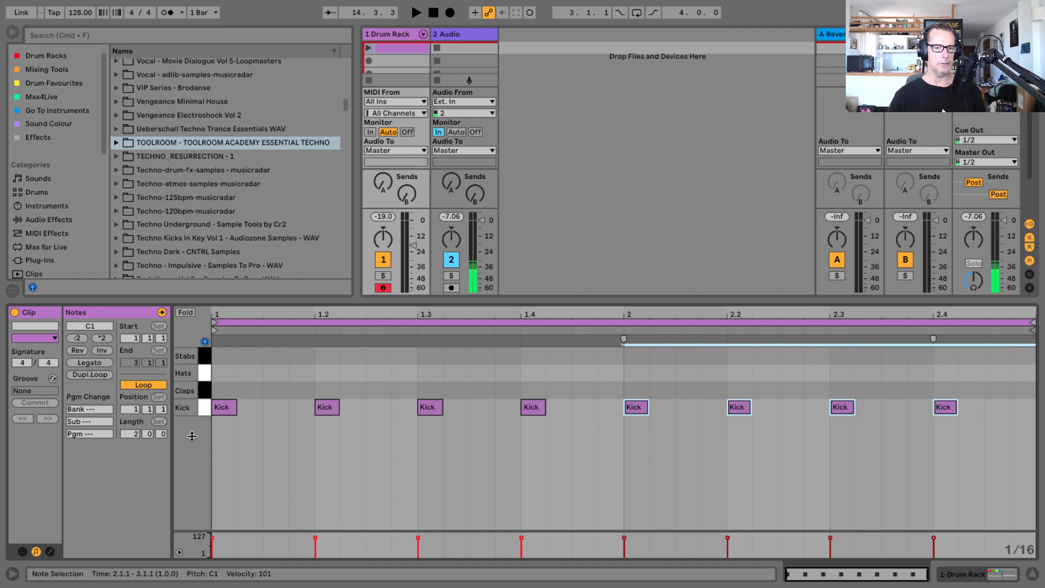
Copy all the Kick notes to the Hats row, shifted half a beat later onto the offbeats.
{"action": "left_click", "coordinate": [201, 409]}
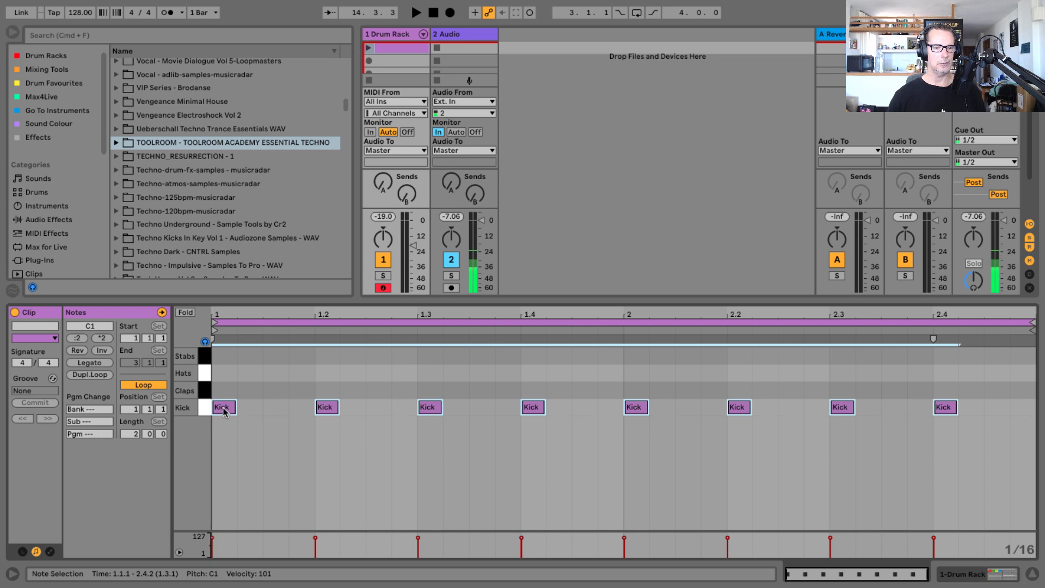
{"action": "left_click_drag", "start_coordinate": [225, 409], "coordinate": [271, 376]}
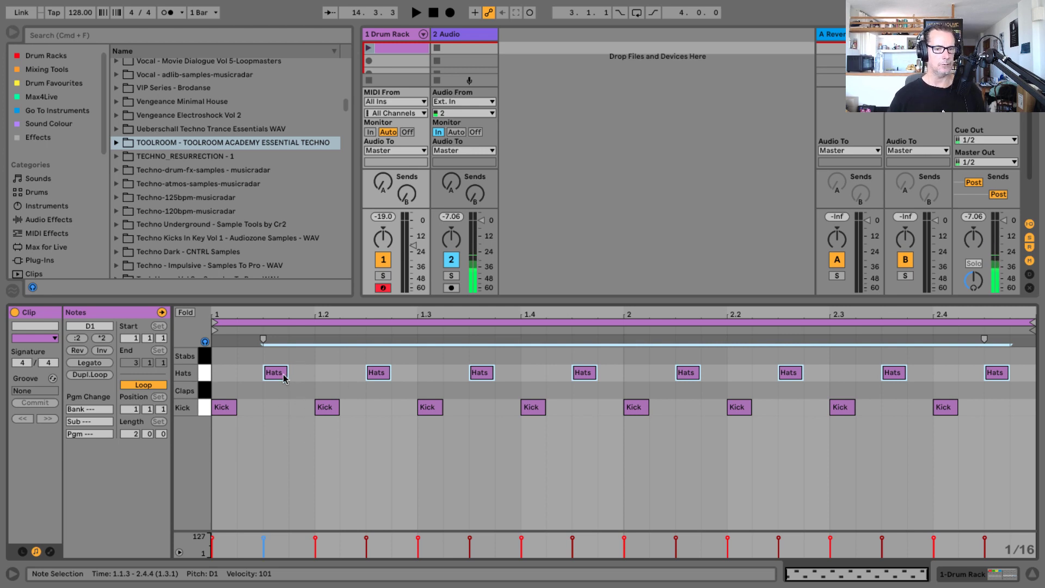
{"action": "left_click", "coordinate": [280, 426]}
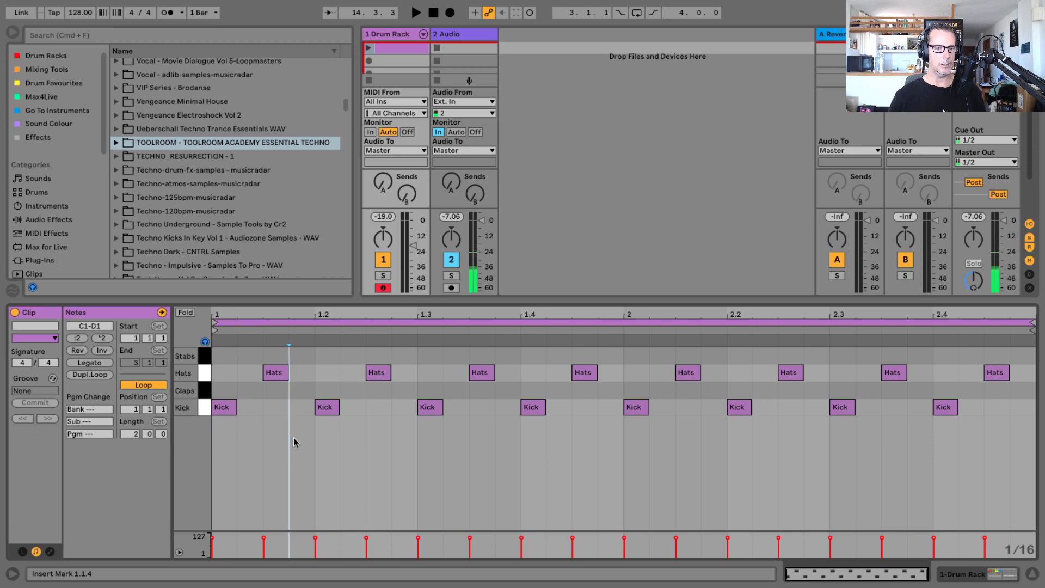
Copy a Hats note to Claps on beats 2 and 4 of bar 1, and duplicate both claps into bar 2.
{"action": "left_click", "coordinate": [275, 371]}
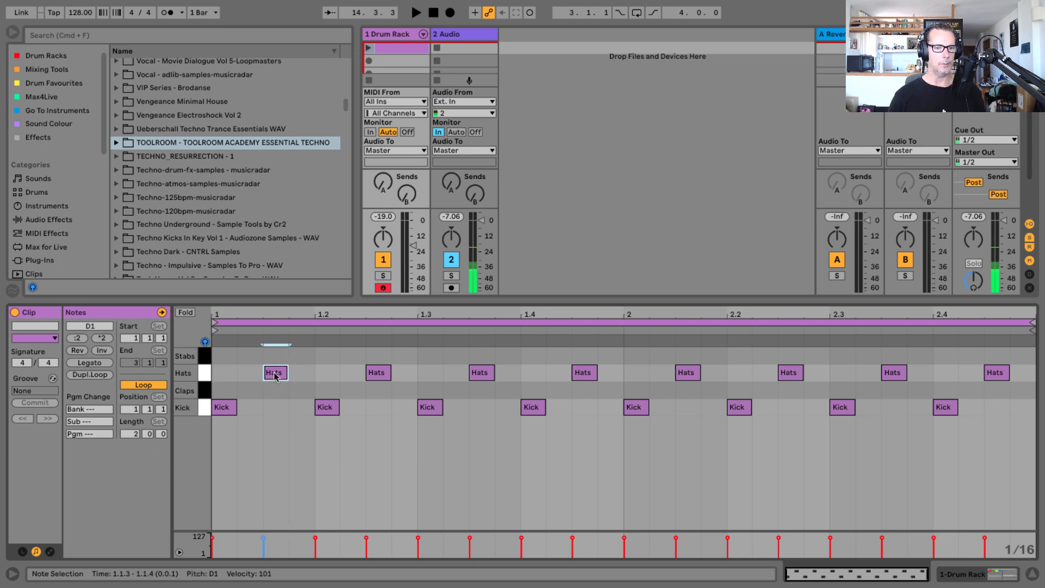
{"action": "left_click_drag", "start_coordinate": [273, 374], "coordinate": [324, 392]}
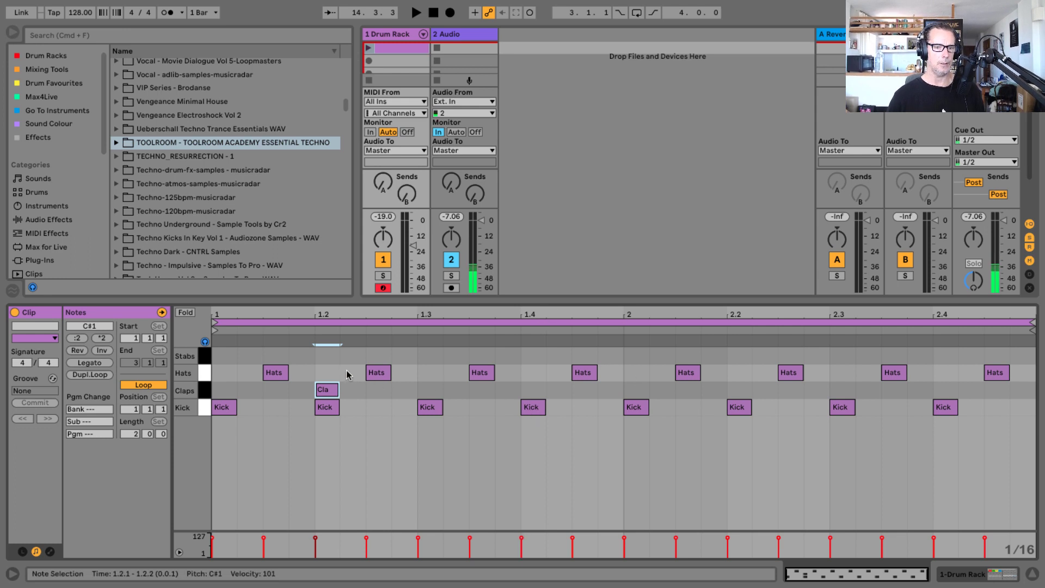
{"action": "left_click_drag", "start_coordinate": [325, 389], "coordinate": [528, 392]}
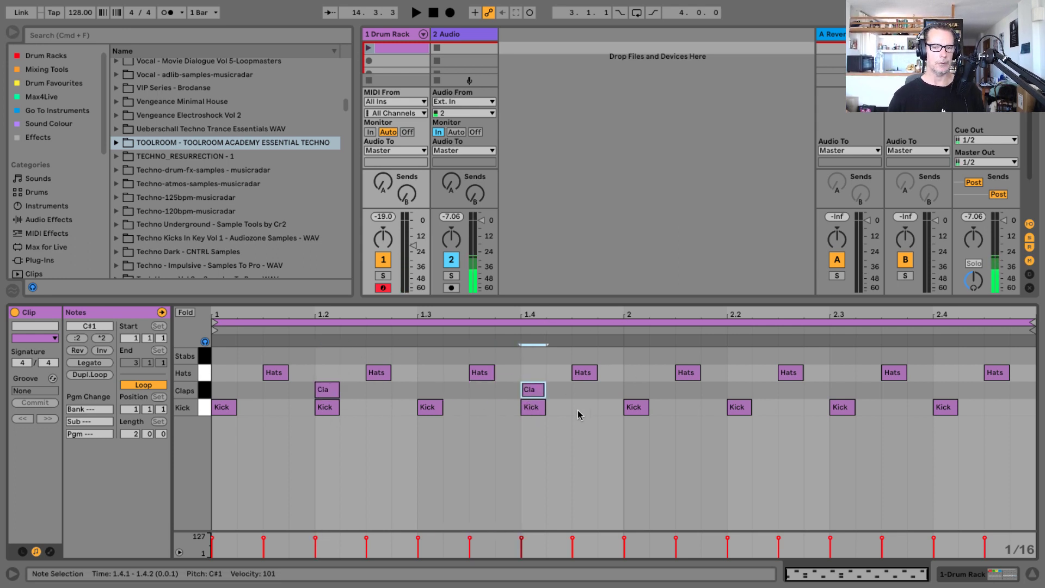
{"action": "left_click_drag", "start_coordinate": [624, 388], "coordinate": [218, 389]}
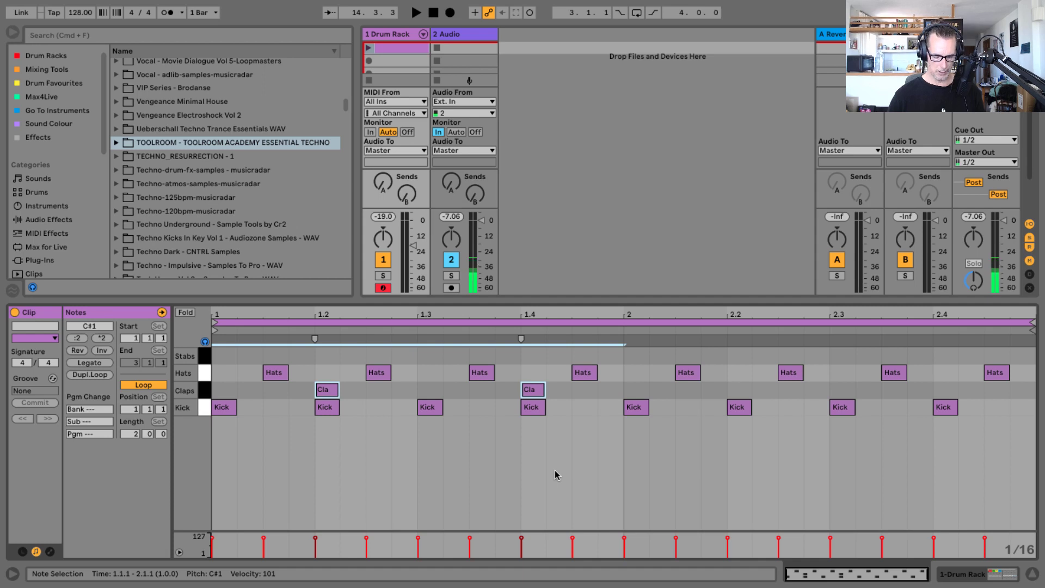
{"action": "key", "text": "super+d"}
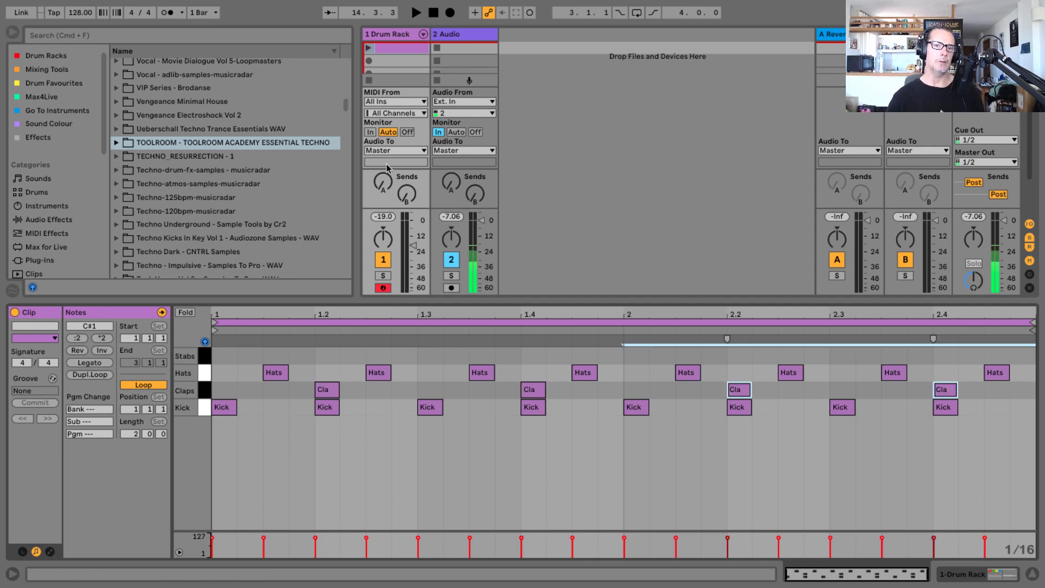
Launch the clip and add Stabs notes at 1.3.4 and 1.2.2 during playback.
{"action": "left_click", "coordinate": [369, 48]}
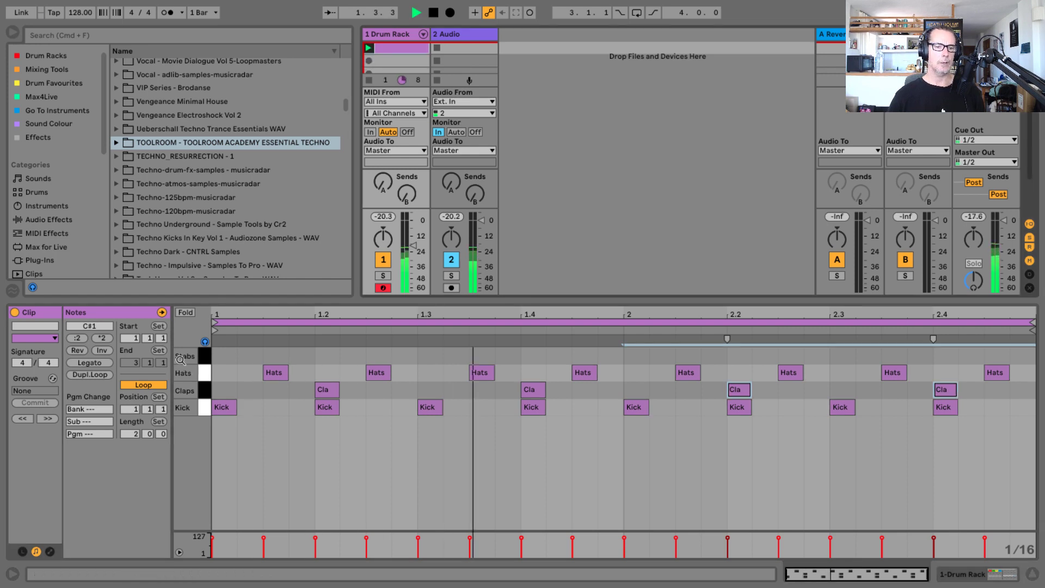
{"action": "left_click", "coordinate": [204, 357]}
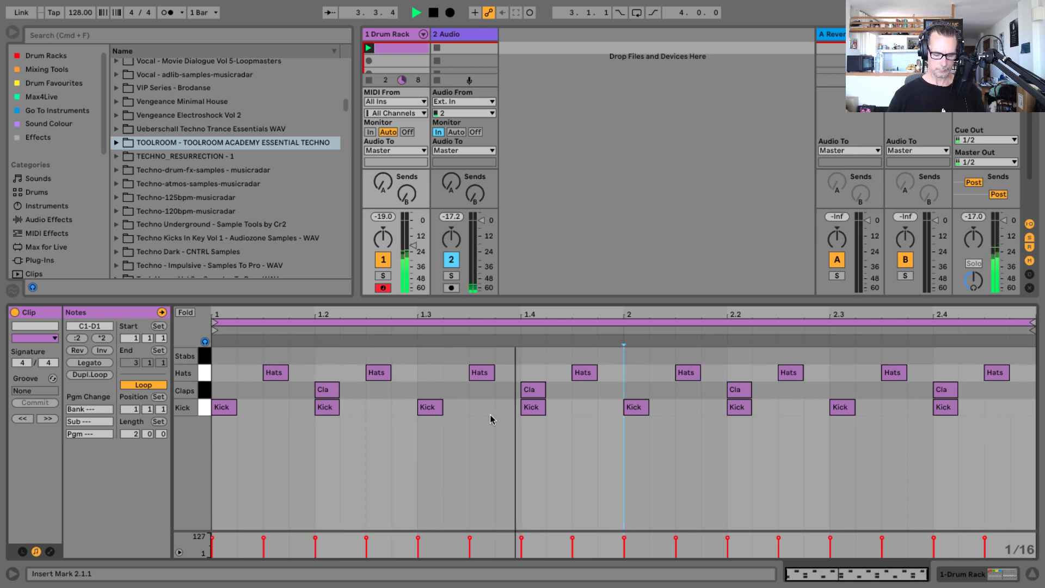
{"action": "double_click", "coordinate": [507, 356]}
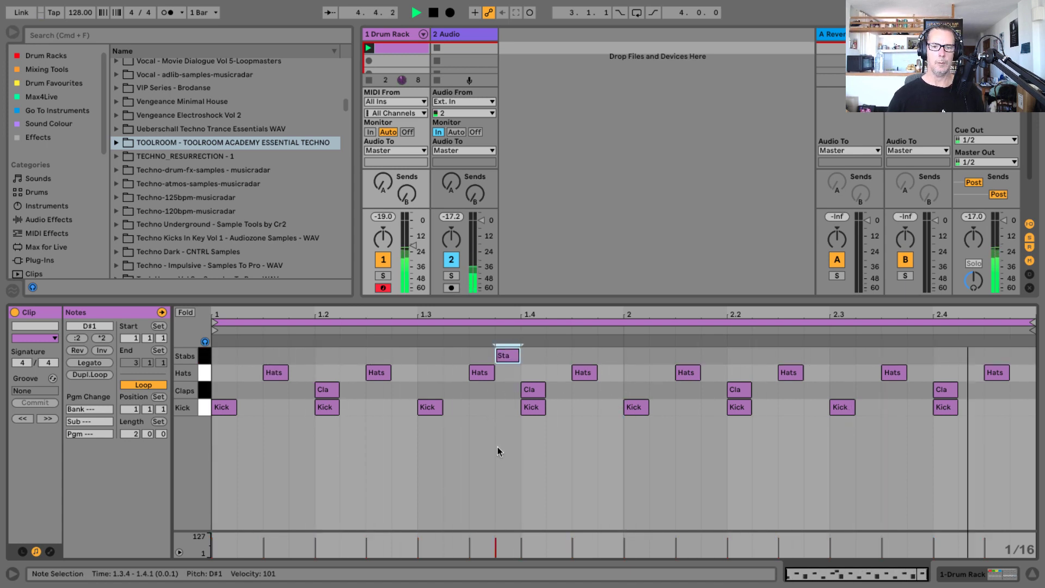
{"action": "double_click", "coordinate": [359, 355]}
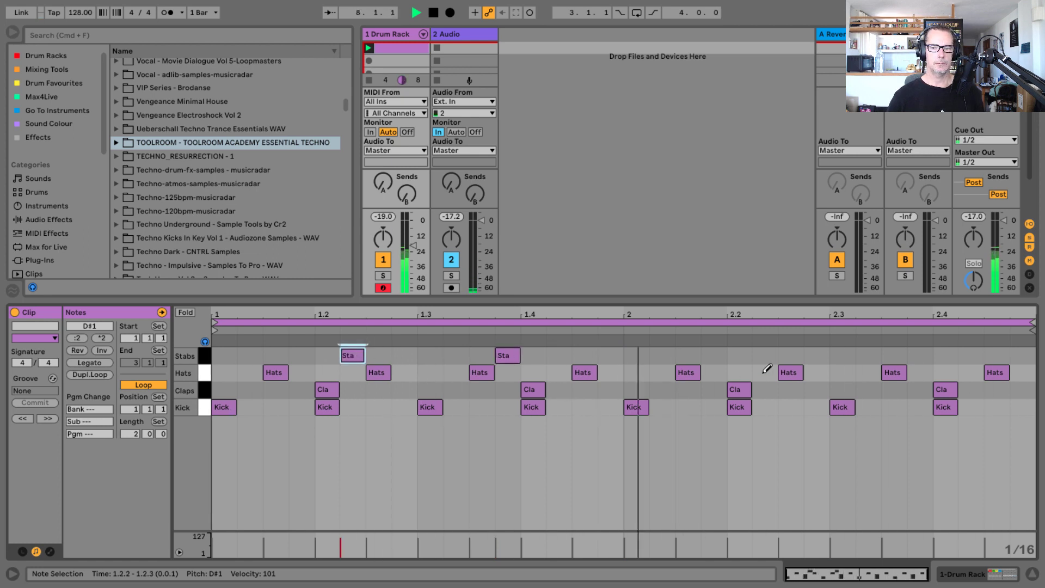
Add Stabs notes at 2.3.4 and 2.4.2 with playback stopped, and play the pattern briefly to check it.
{"action": "key", "text": "space"}
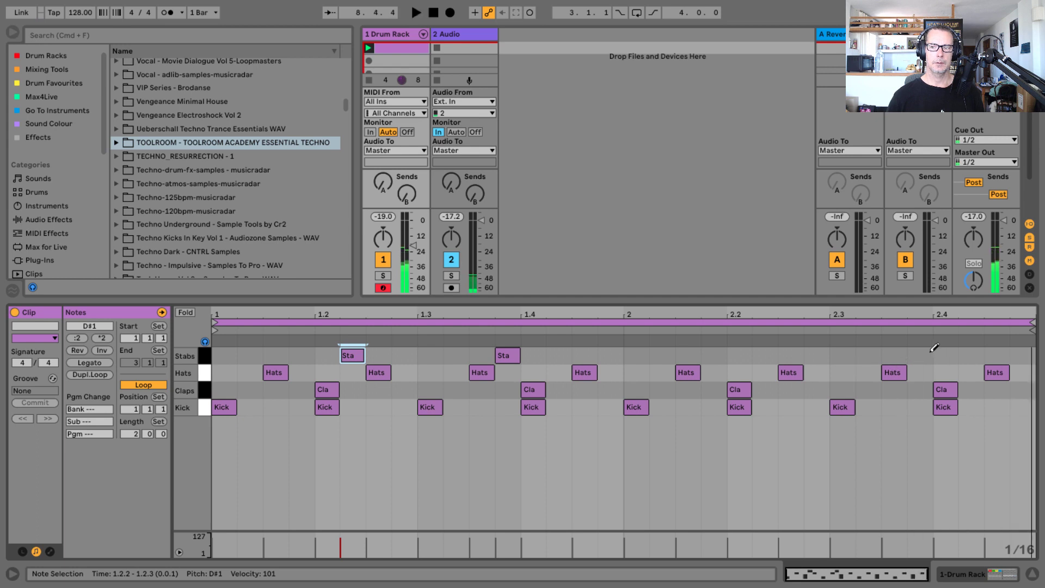
{"action": "double_click", "coordinate": [920, 355]}
{"action": "double_click", "coordinate": [980, 354]}
{"action": "key", "text": "space"}
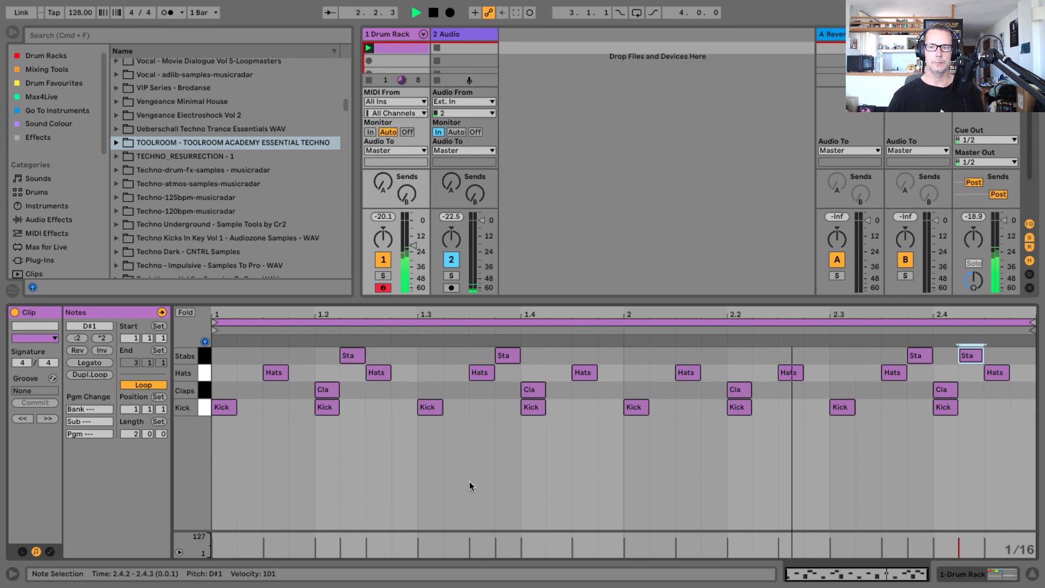
{"action": "key", "text": "space"}
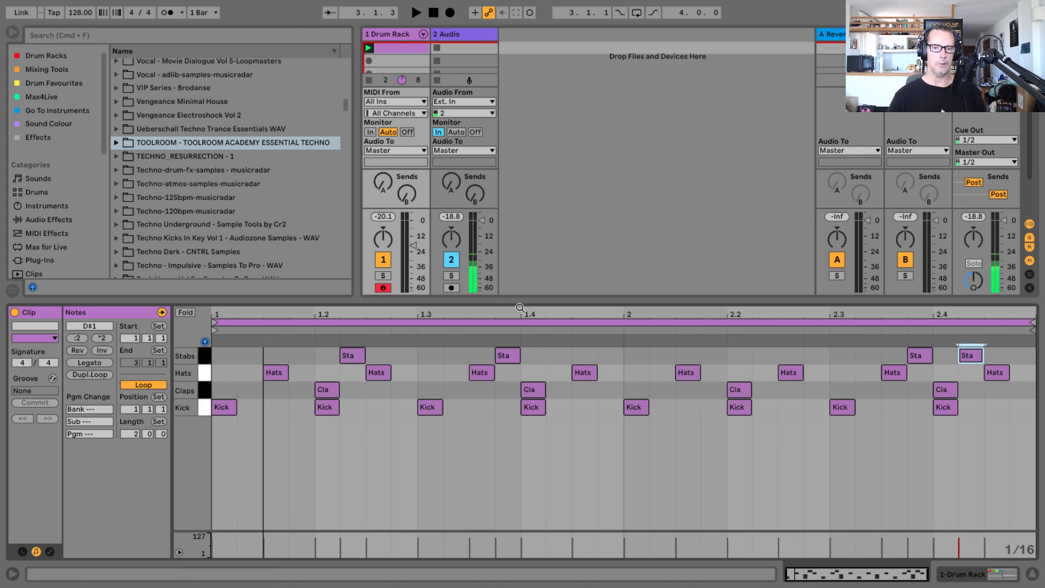
Shrink the clip's note editor and show the Drum Rack's macros and pads in its place.
{"action": "left_click_drag", "start_coordinate": [521, 298], "coordinate": [575, 333]}
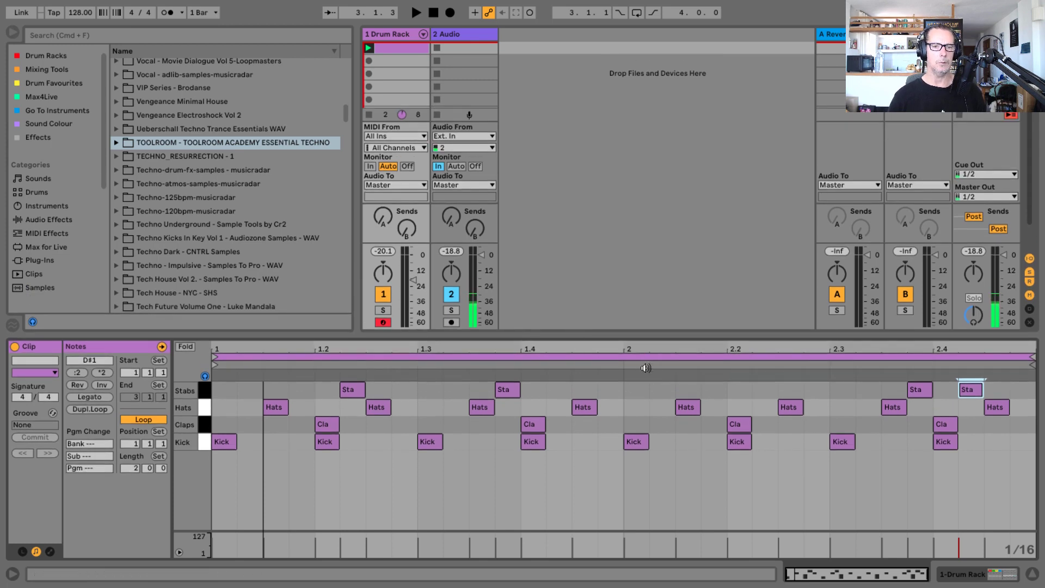
{"action": "key", "text": "shift+Tab"}
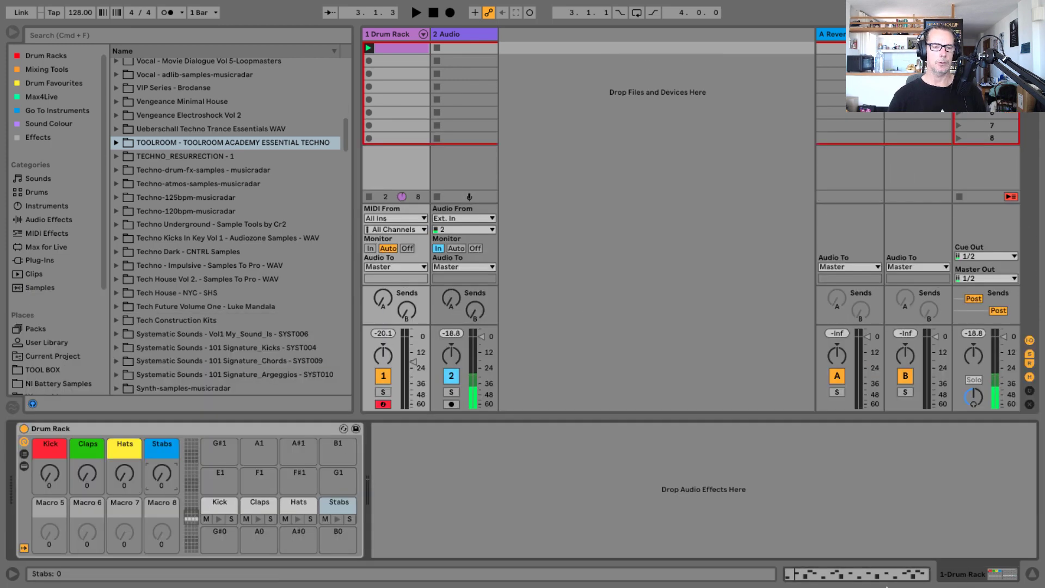
{"action": "left_click", "coordinate": [624, 484]}
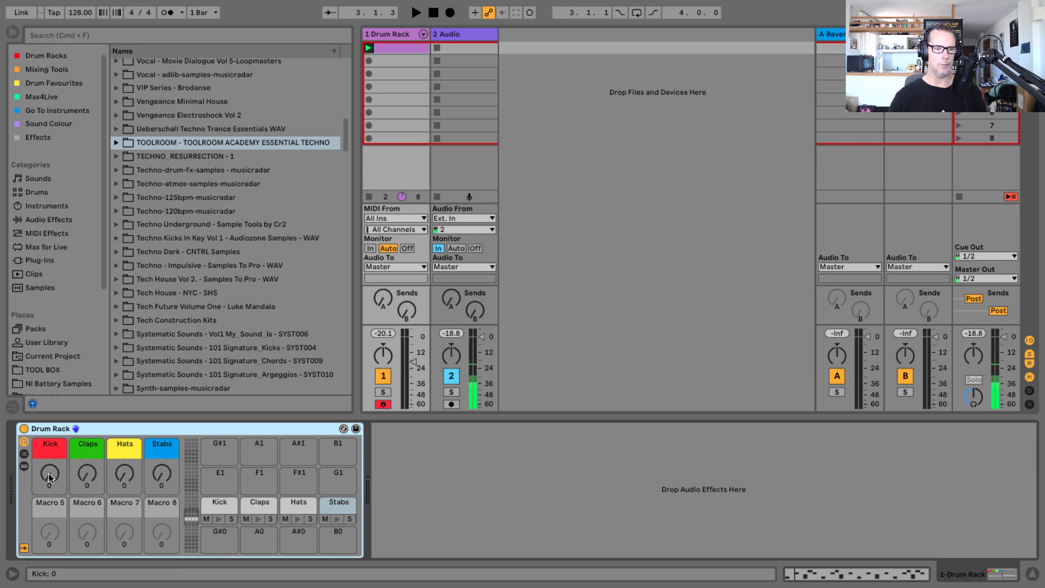
Reopen the Drum Rack clip's notes and deactivate every note in it.
{"action": "double_click", "coordinate": [398, 47]}
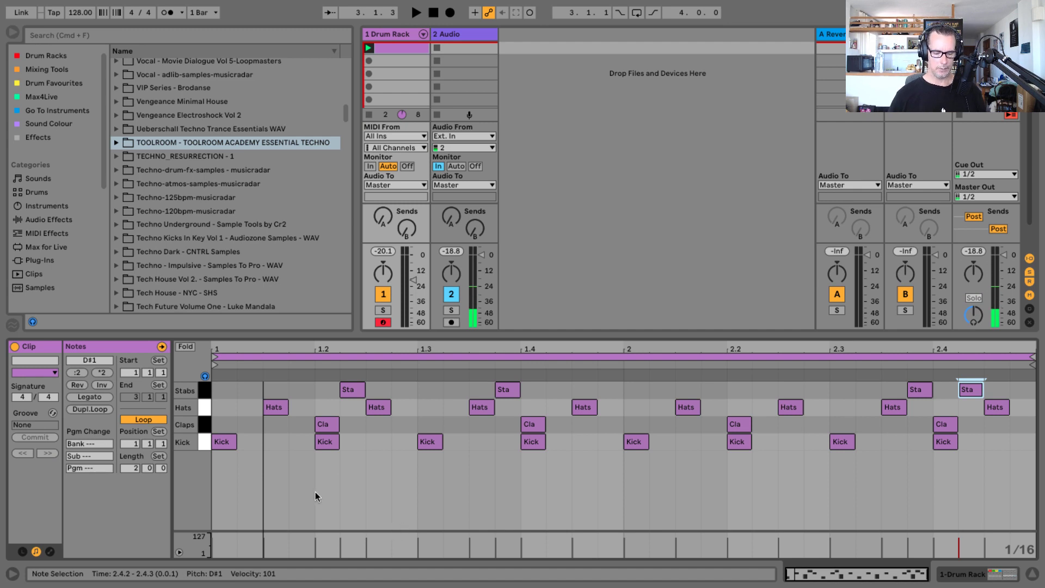
{"action": "key", "text": "super+a"}
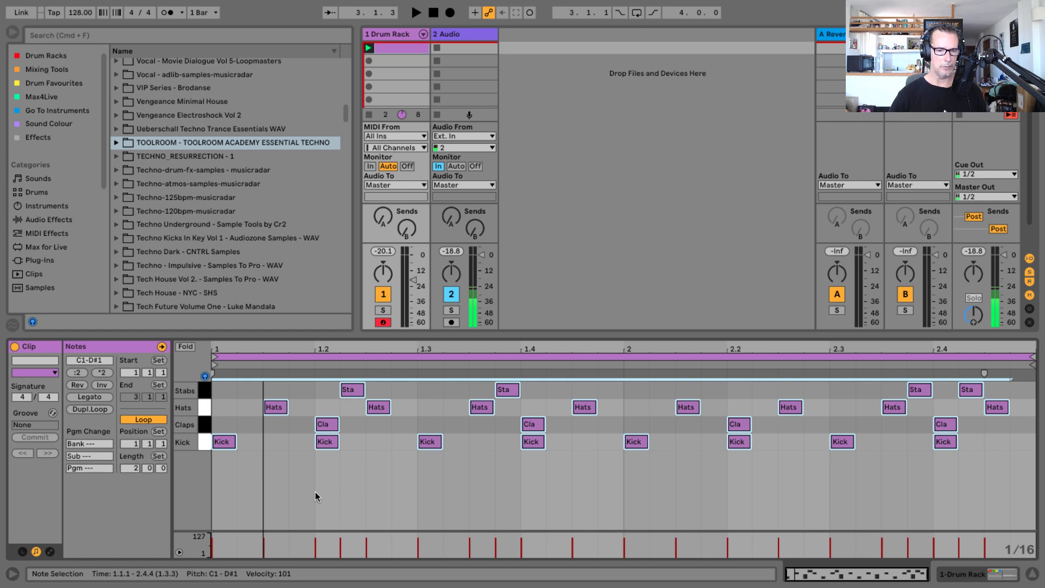
{"action": "key", "text": "0"}
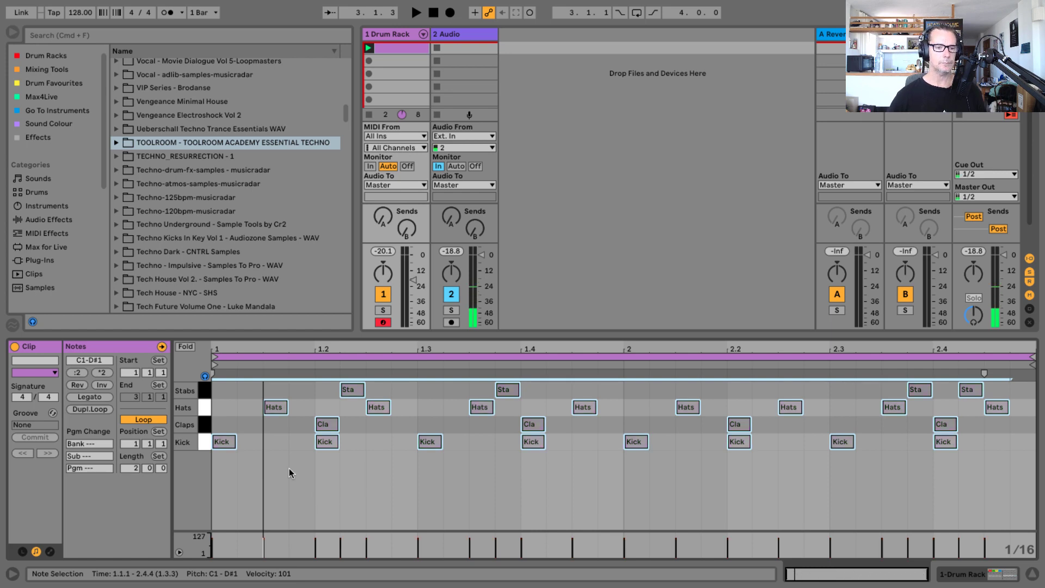
Reactivate only the Kick notes, launch the clip and set the Drum Rack's Kick macro to 29.
{"action": "left_click", "coordinate": [205, 442]}
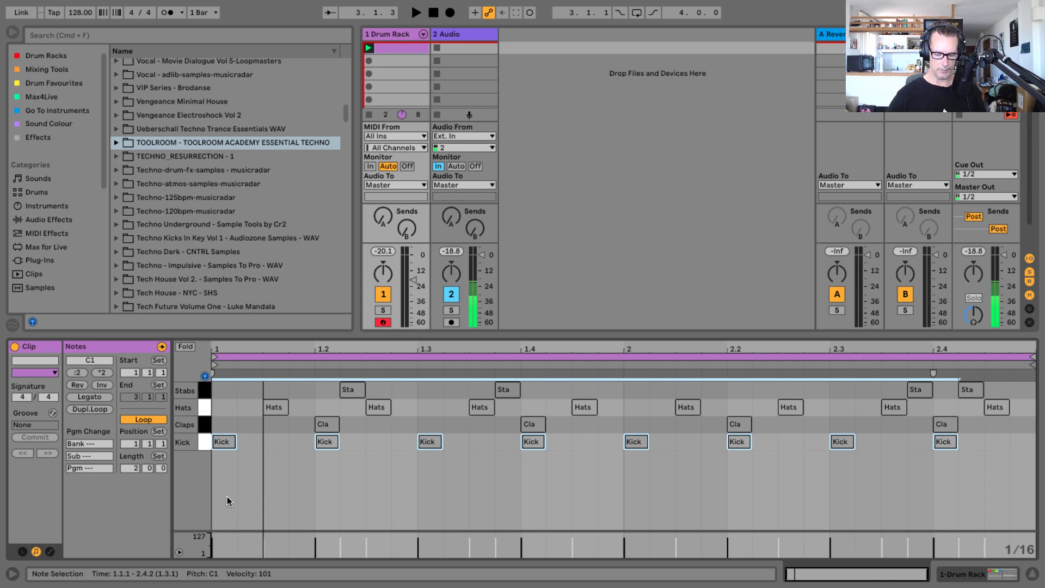
{"action": "key", "text": "0"}
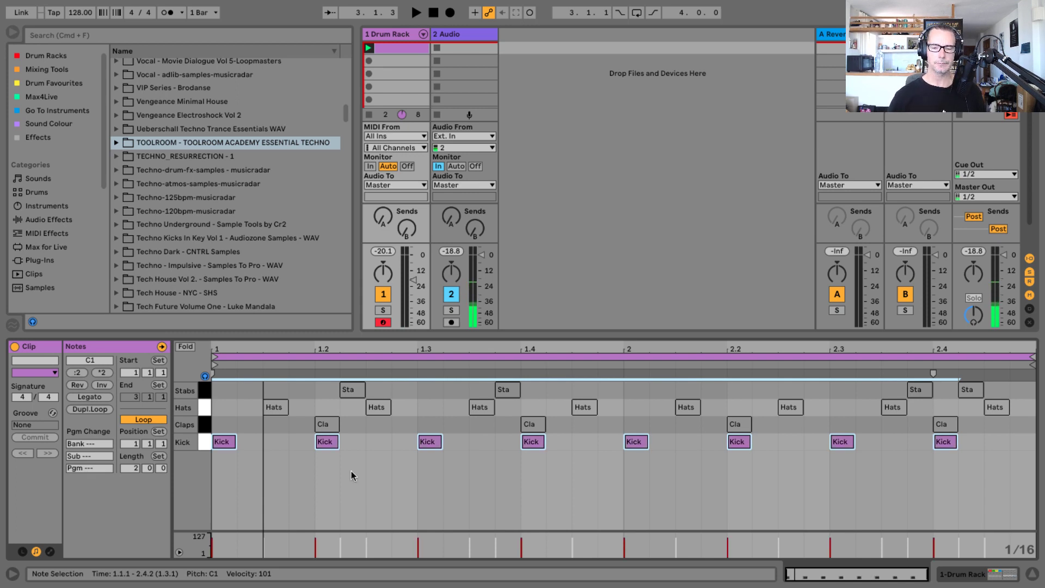
{"action": "left_click", "coordinate": [972, 574]}
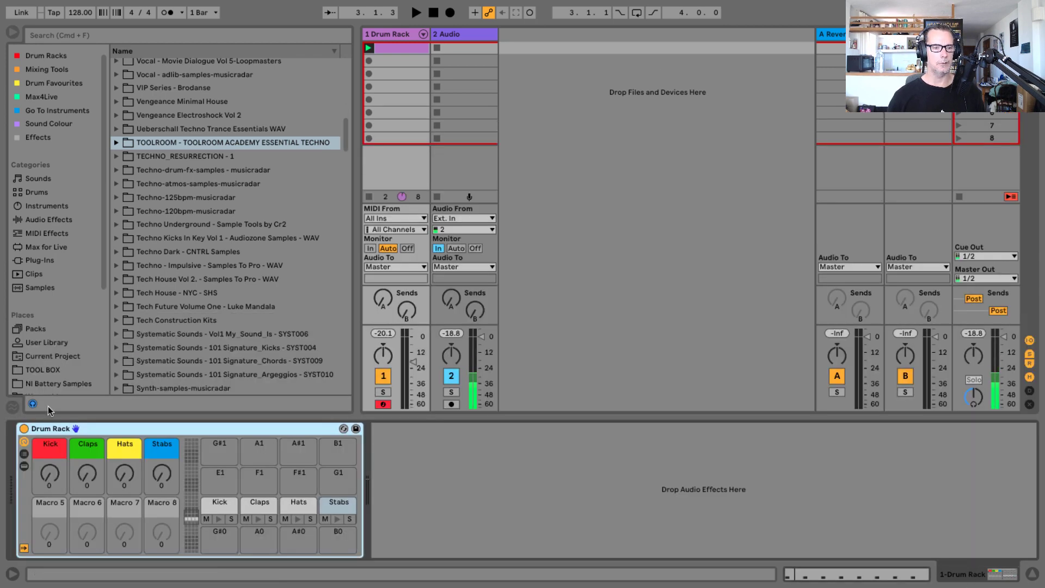
{"action": "left_click", "coordinate": [368, 47]}
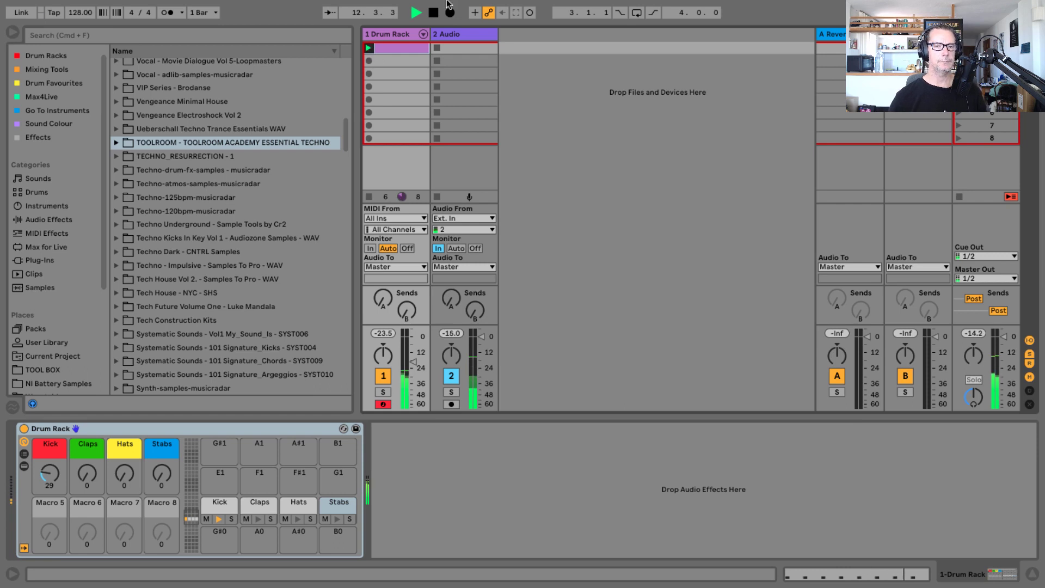
Reactivate the Claps notes in the playing clip and set the Drum Rack's Claps macro to 81.
{"action": "double_click", "coordinate": [392, 50]}
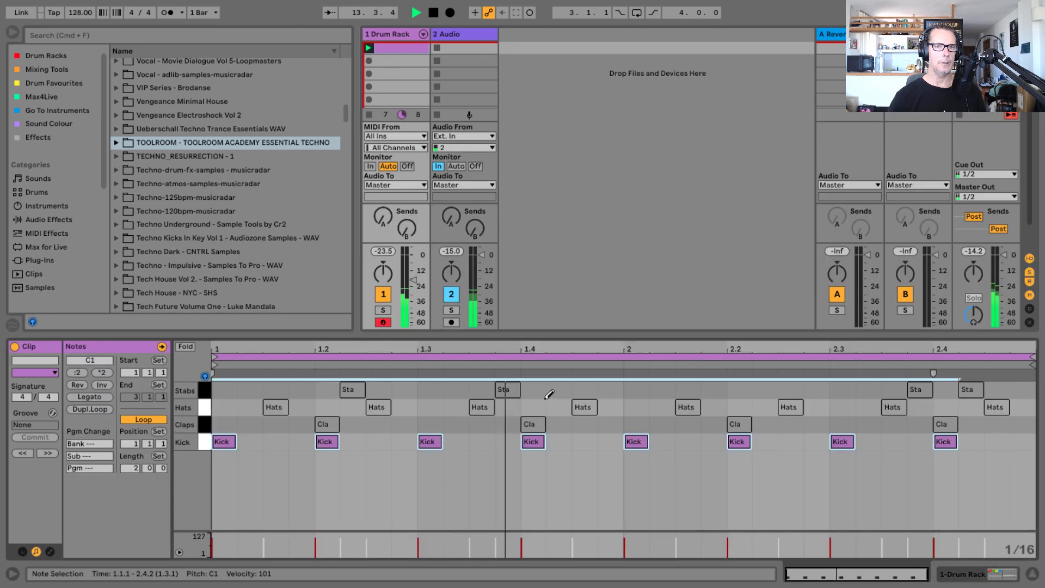
{"action": "left_click", "coordinate": [203, 424]}
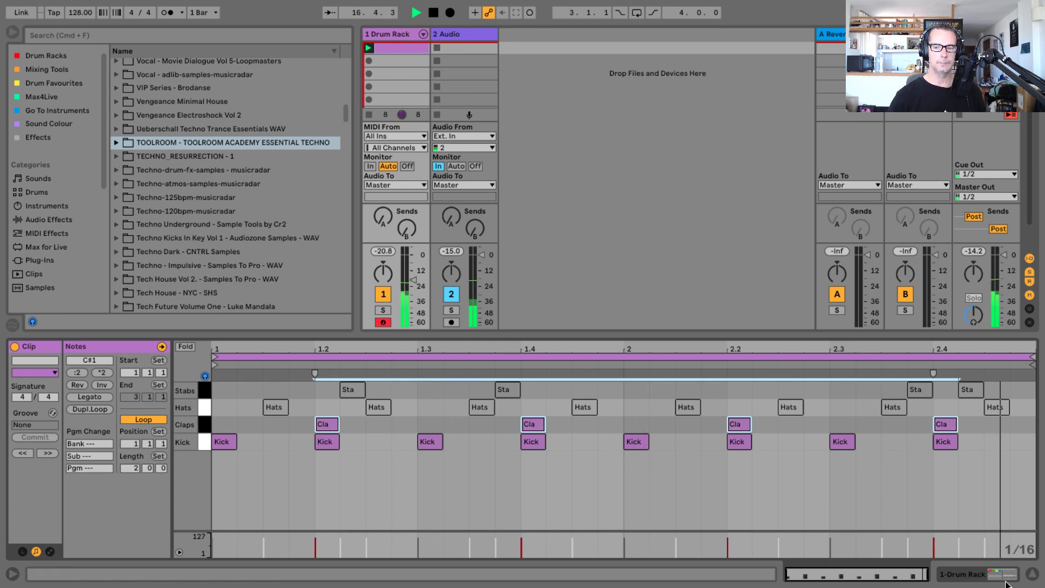
{"action": "left_click", "coordinate": [957, 574]}
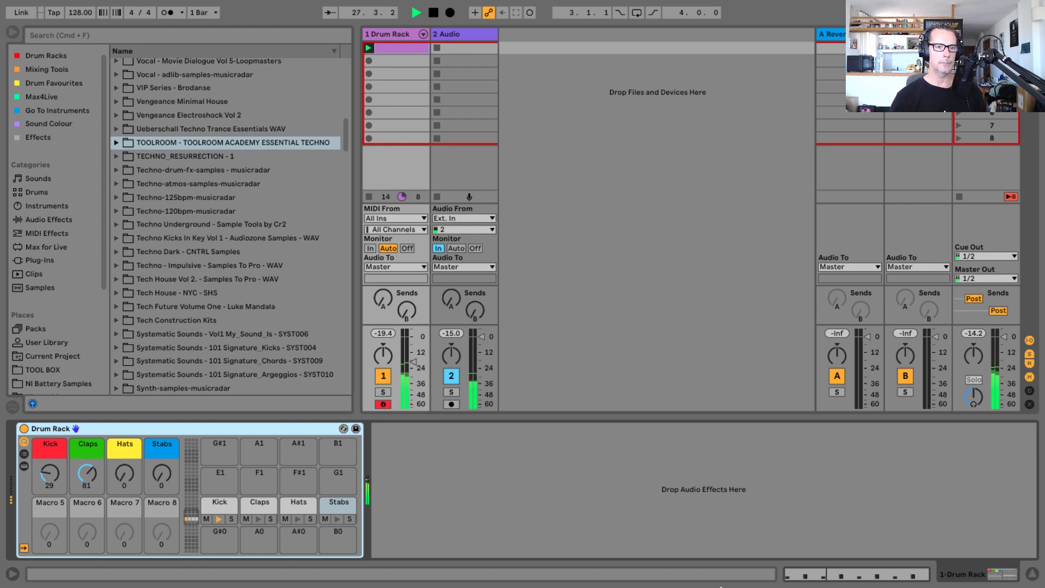
Reactivate the Hats notes in the playing clip and set the Drum Rack's Hats macro to 9.
{"action": "double_click", "coordinate": [393, 48]}
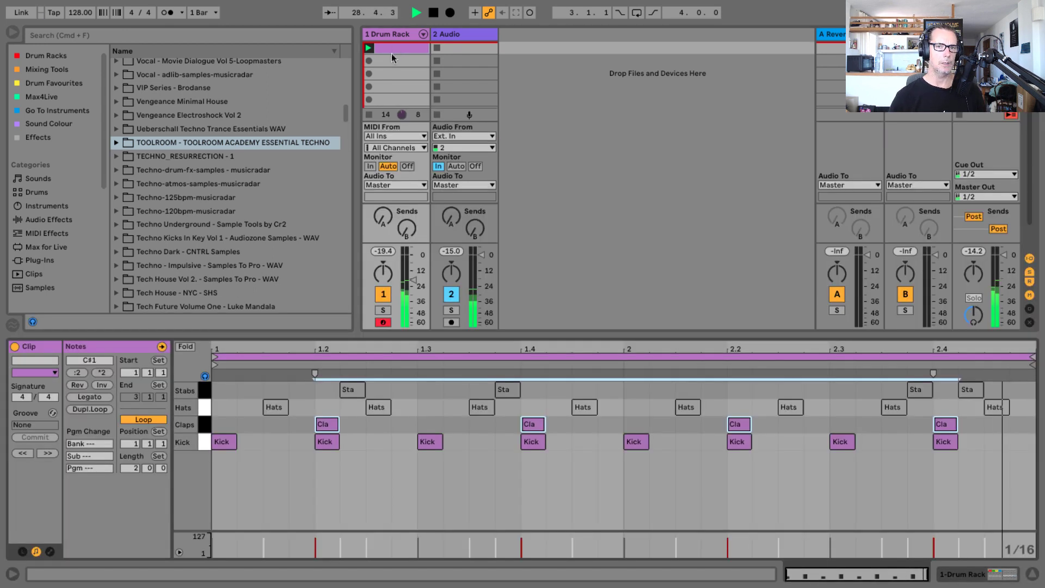
{"action": "left_click", "coordinate": [200, 407]}
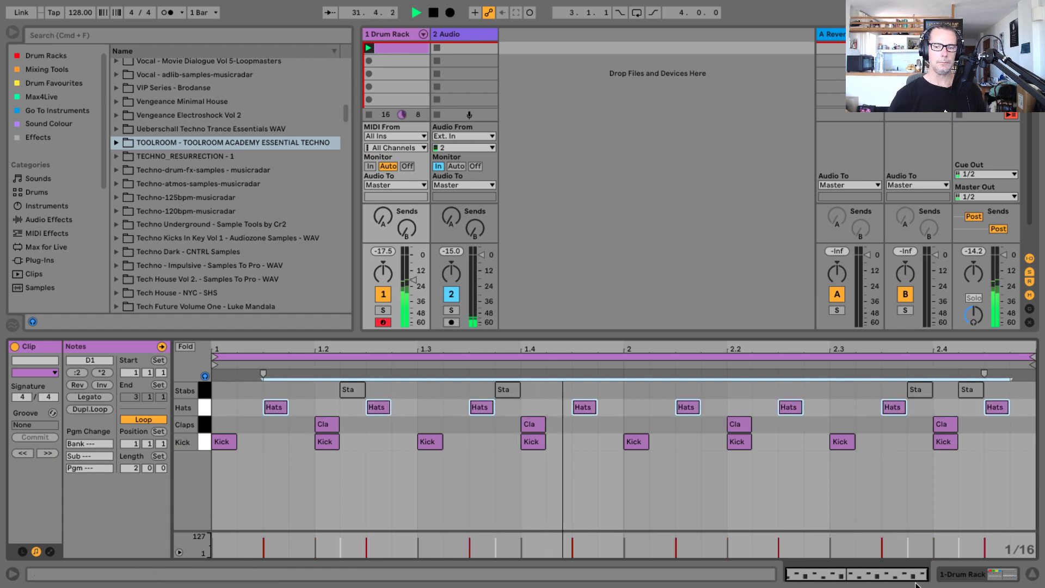
{"action": "key", "text": "shift+Tab"}
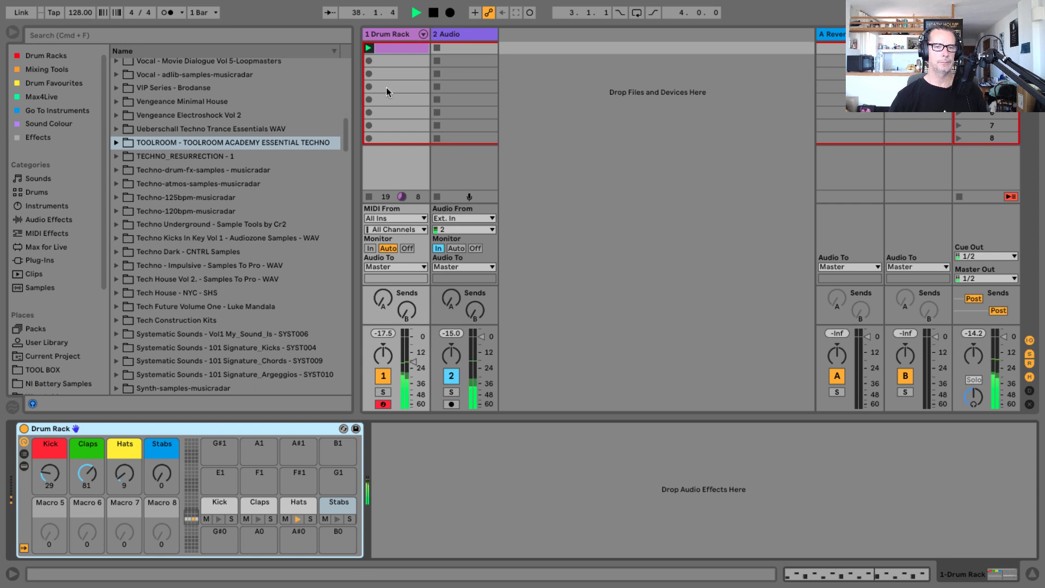
Reactivate the Stabs notes in the playing clip and set the Drum Rack's Stabs macro to 22.
{"action": "left_click", "coordinate": [397, 49]}
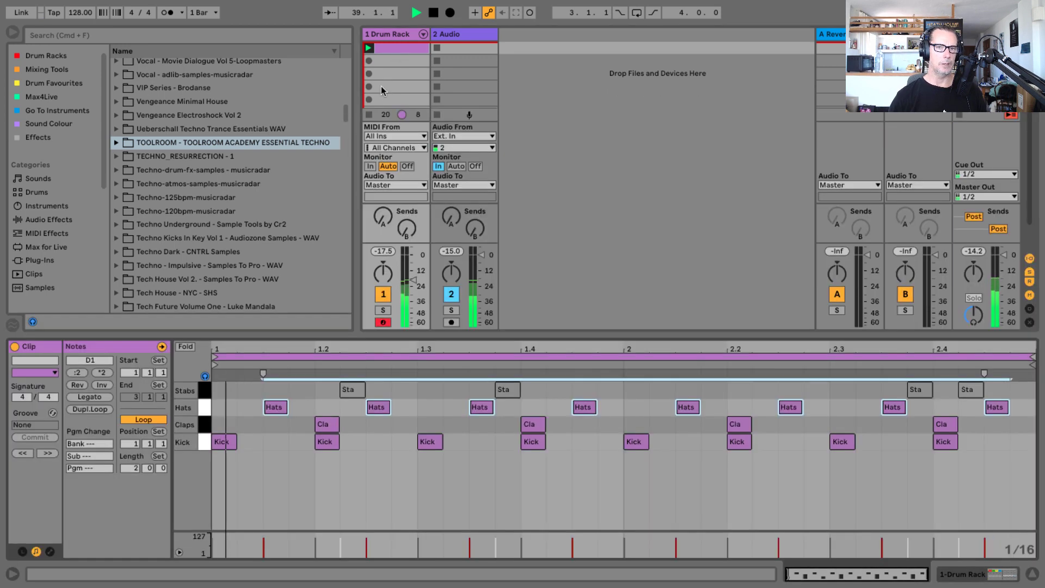
{"action": "left_click", "coordinate": [204, 391]}
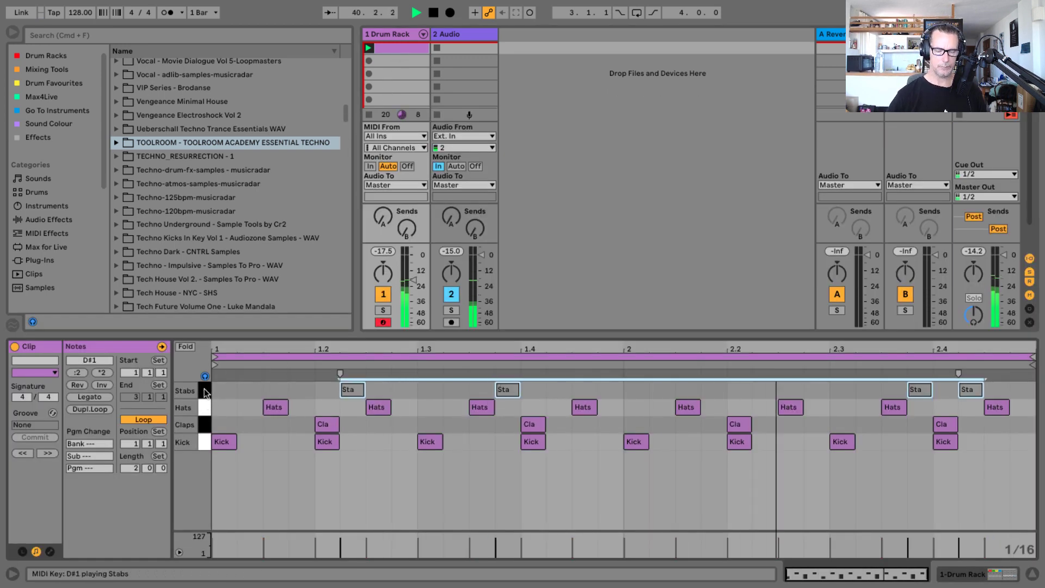
{"action": "key", "text": "0"}
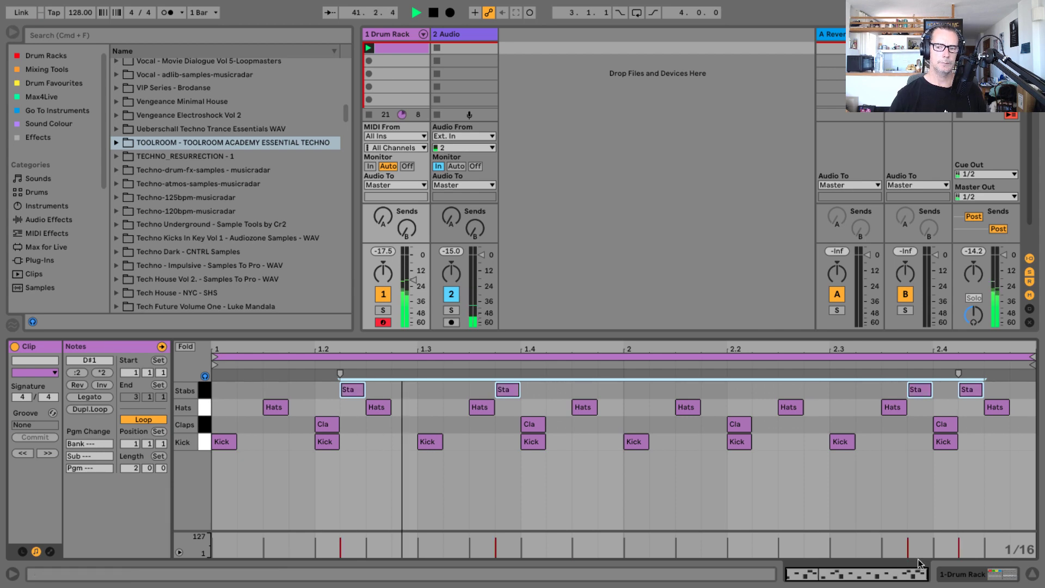
{"action": "left_click", "coordinate": [943, 575]}
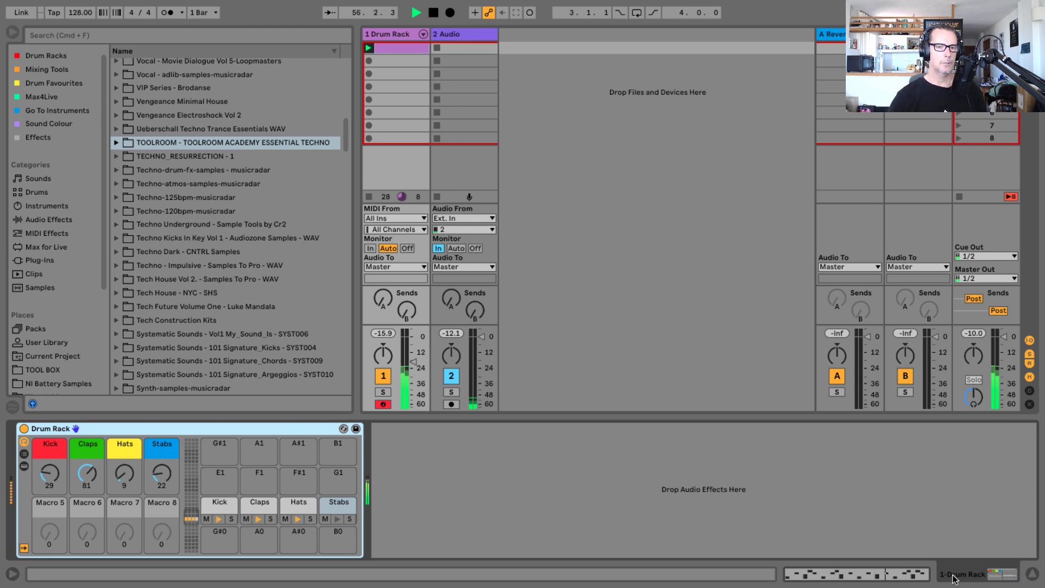
{"action": "key", "text": "space"}
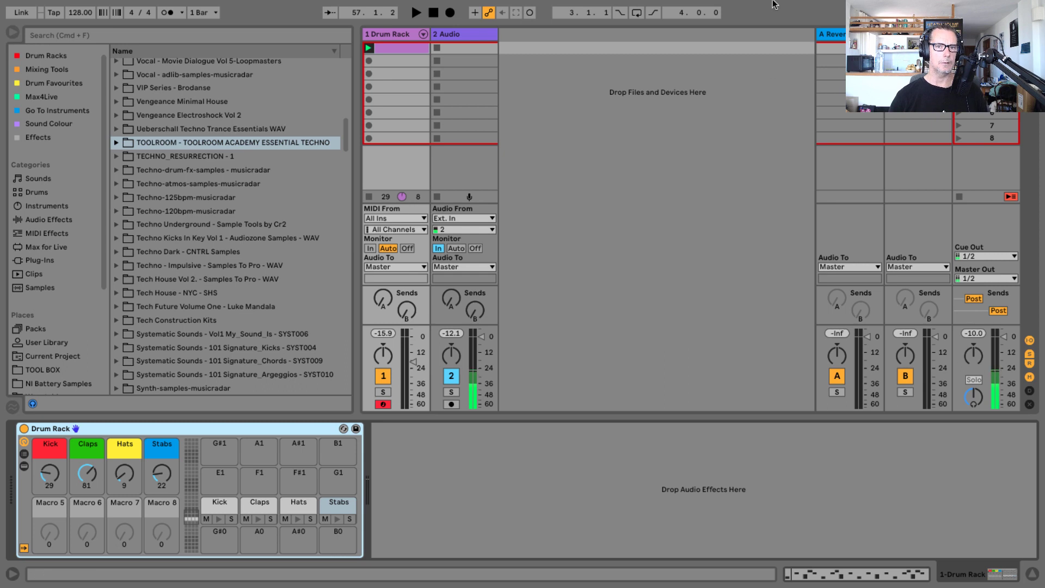
Launch playback, unfold the Drum Rack track's chains in the mixer and lower the Hats, Stabs and Claps chain volumes.
{"action": "double_click", "coordinate": [395, 47]}
{"action": "key", "text": "space"}
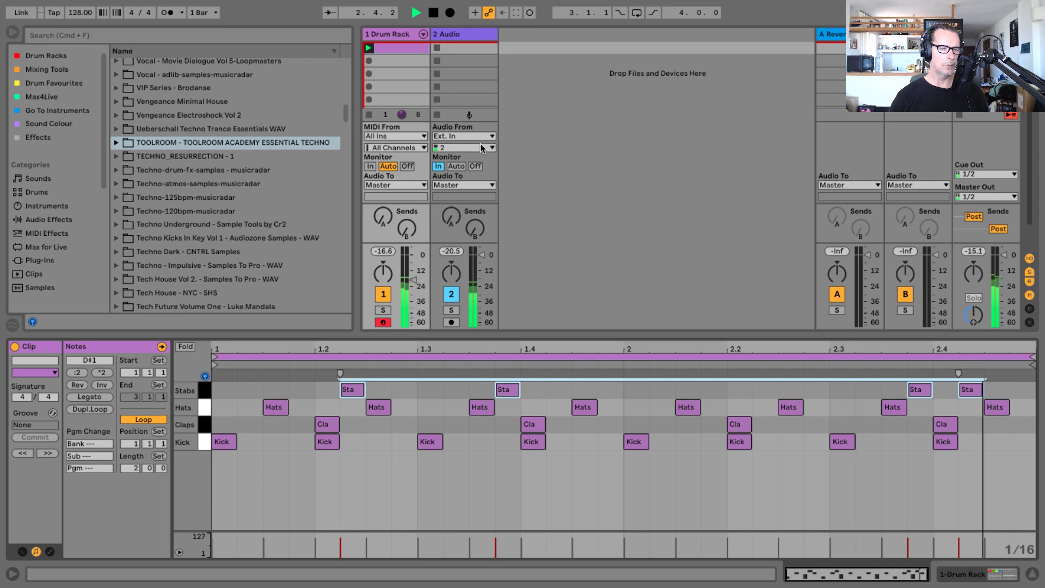
{"action": "left_click", "coordinate": [423, 35]}
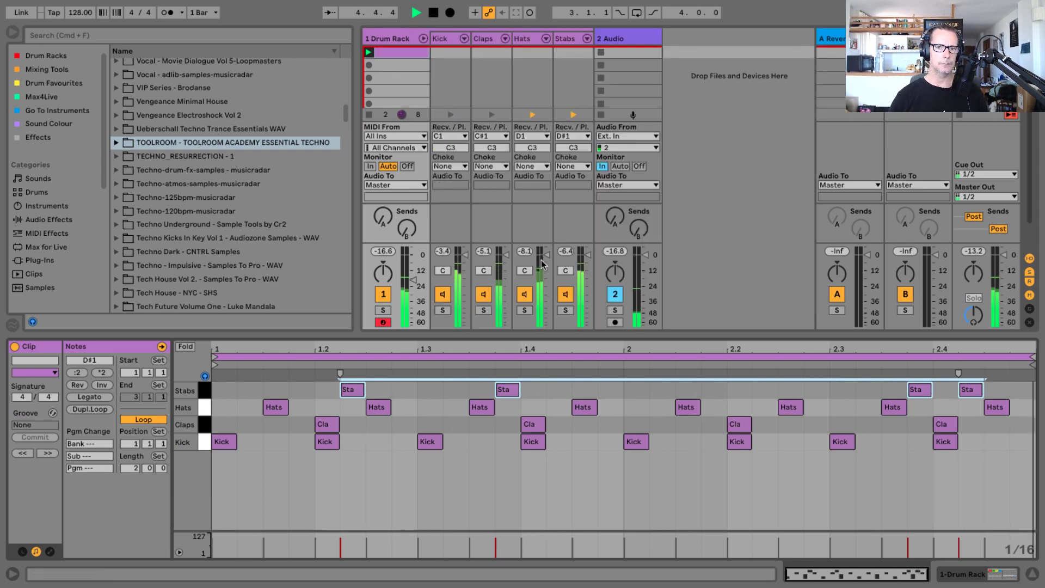
{"action": "left_click_drag", "start_coordinate": [544, 277], "coordinate": [587, 265]}
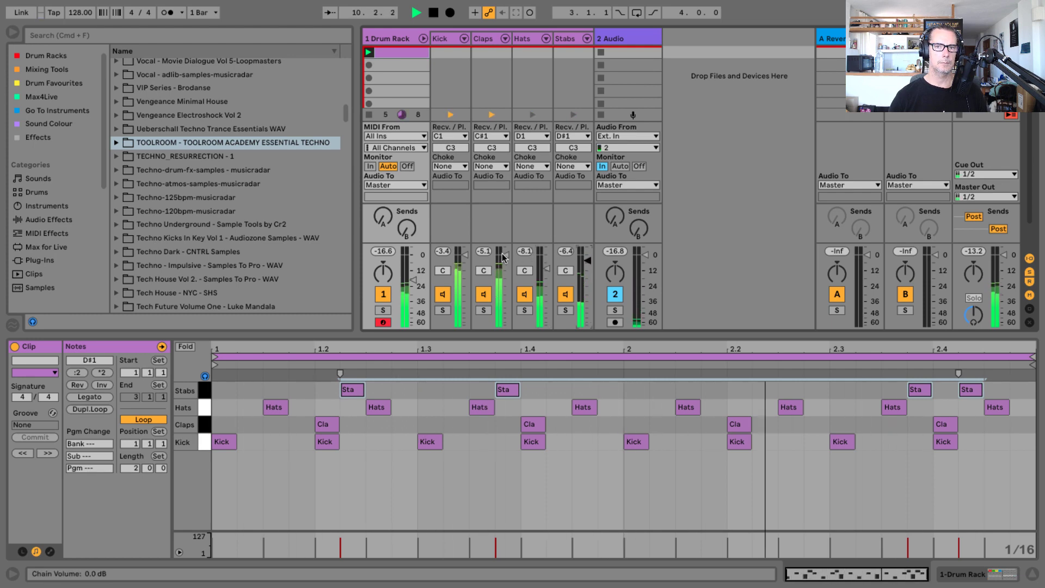
{"action": "left_click_drag", "start_coordinate": [505, 261], "coordinate": [505, 263]}
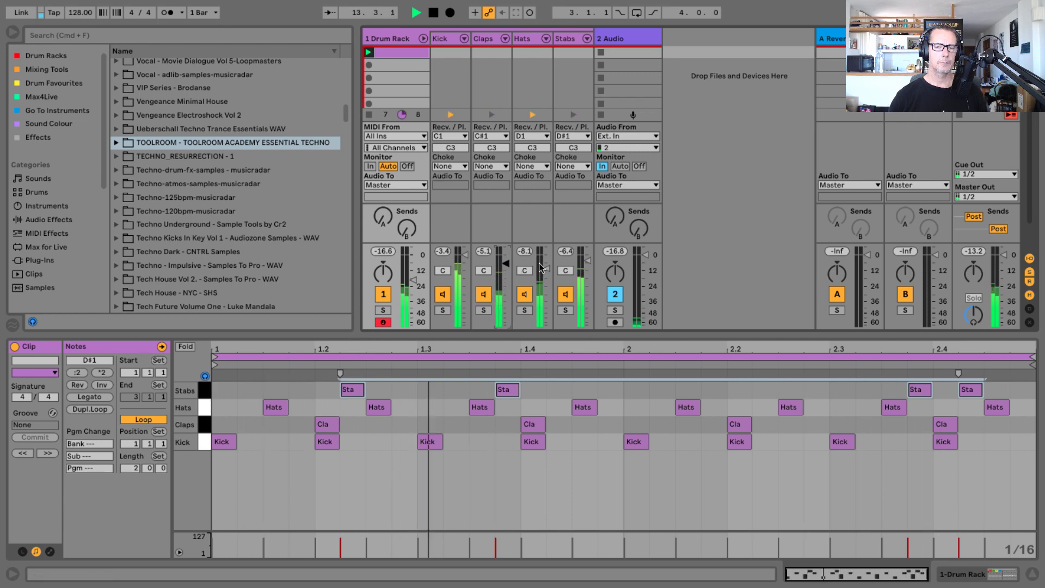
Stop playback, fold the Drum Rack's chains back into their track and show the rack device instead of the clip's notes.
{"action": "key", "text": "space"}
{"action": "left_click", "coordinate": [1036, 574]}
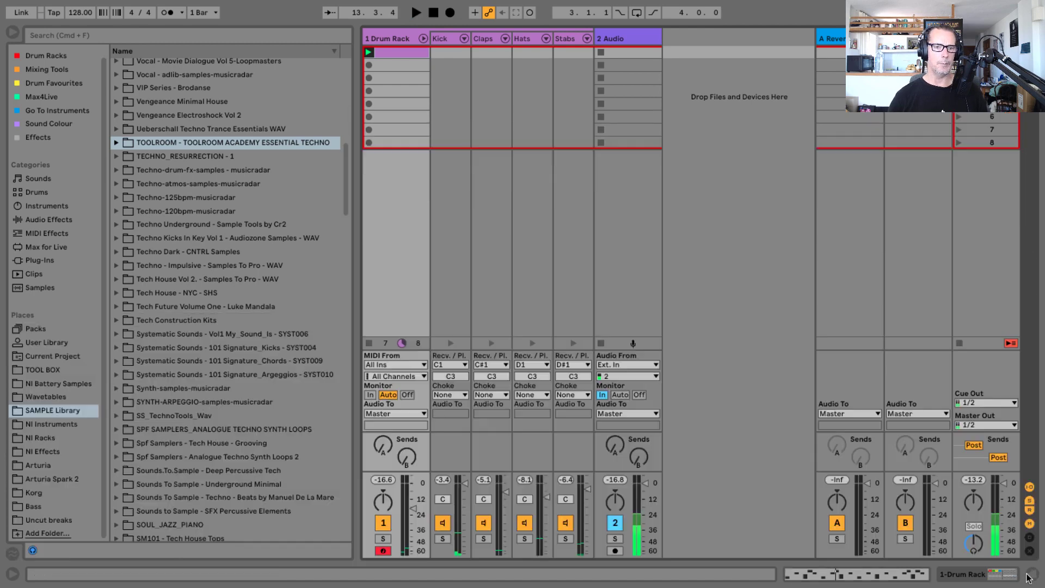
{"action": "left_click", "coordinate": [420, 39]}
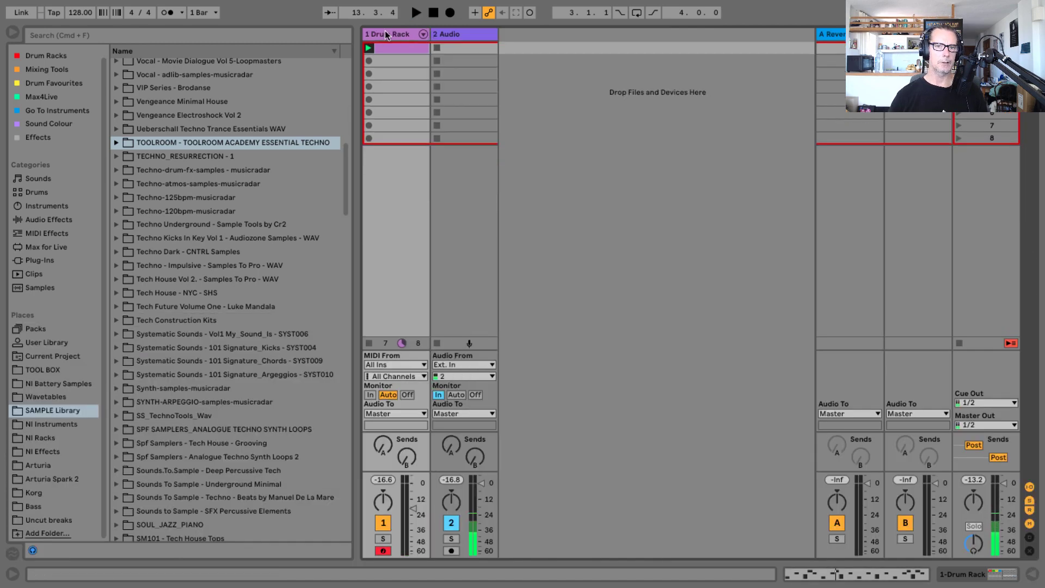
{"action": "double_click", "coordinate": [384, 34]}
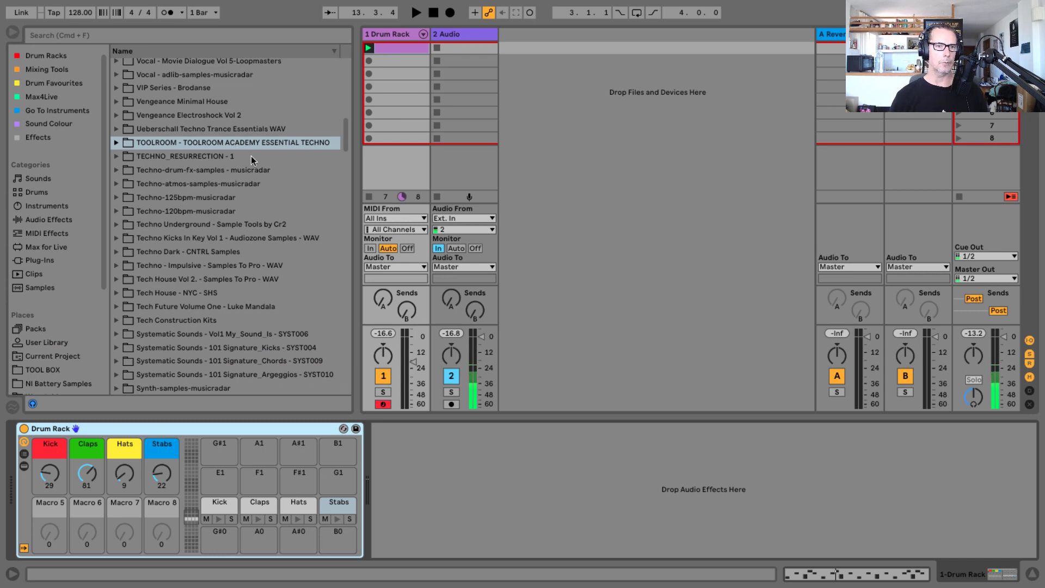
{"action": "left_click", "coordinate": [116, 143]}
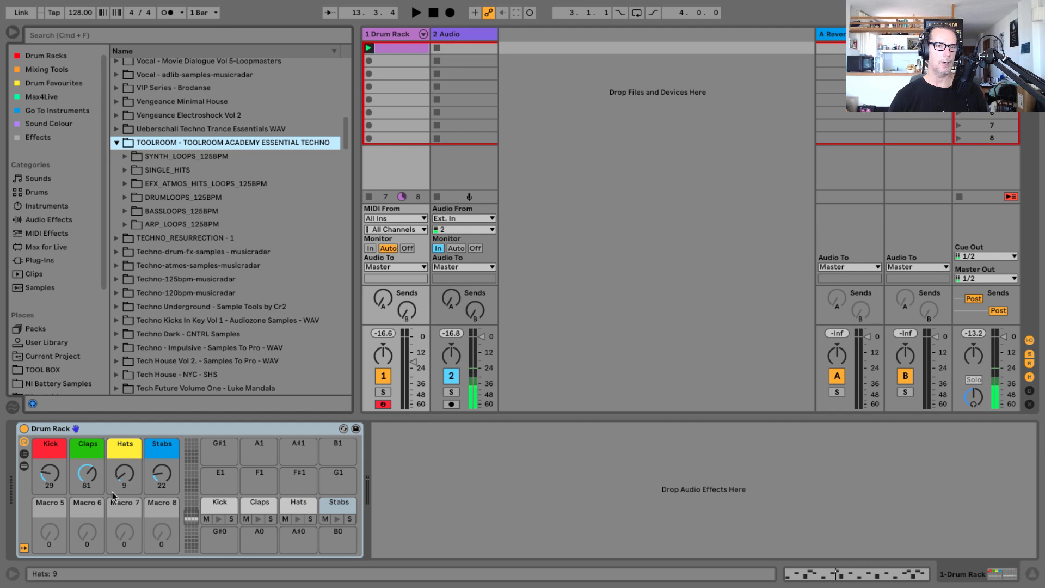
{"action": "left_click", "coordinate": [125, 171]}
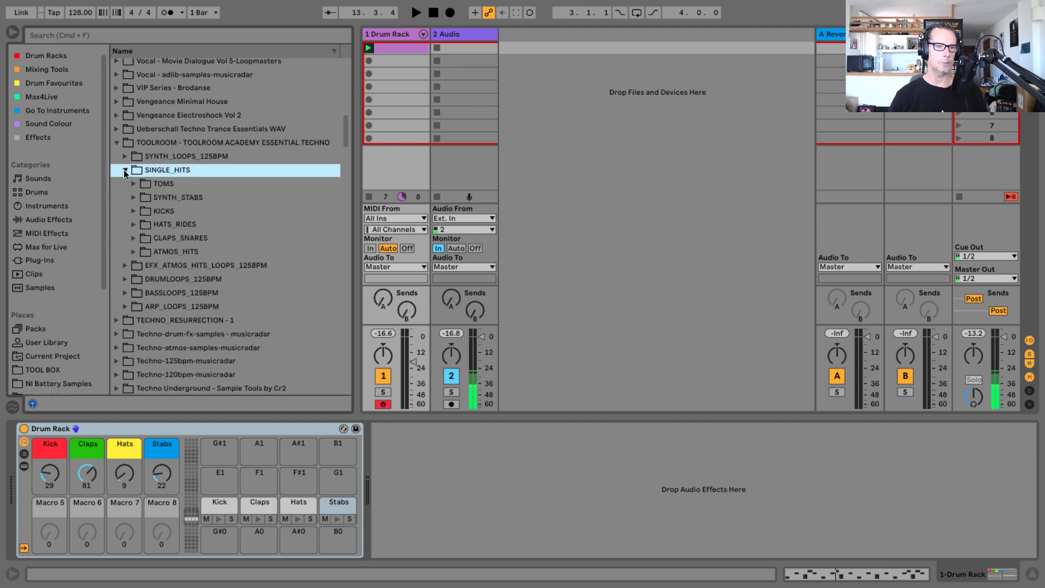
{"action": "left_click", "coordinate": [124, 170]}
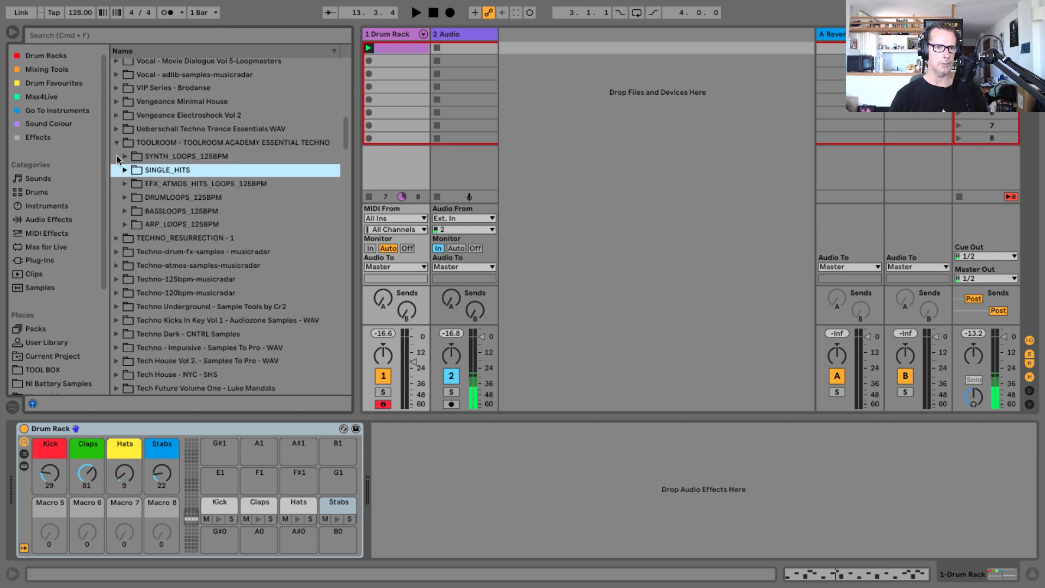
{"action": "left_click", "coordinate": [115, 143]}
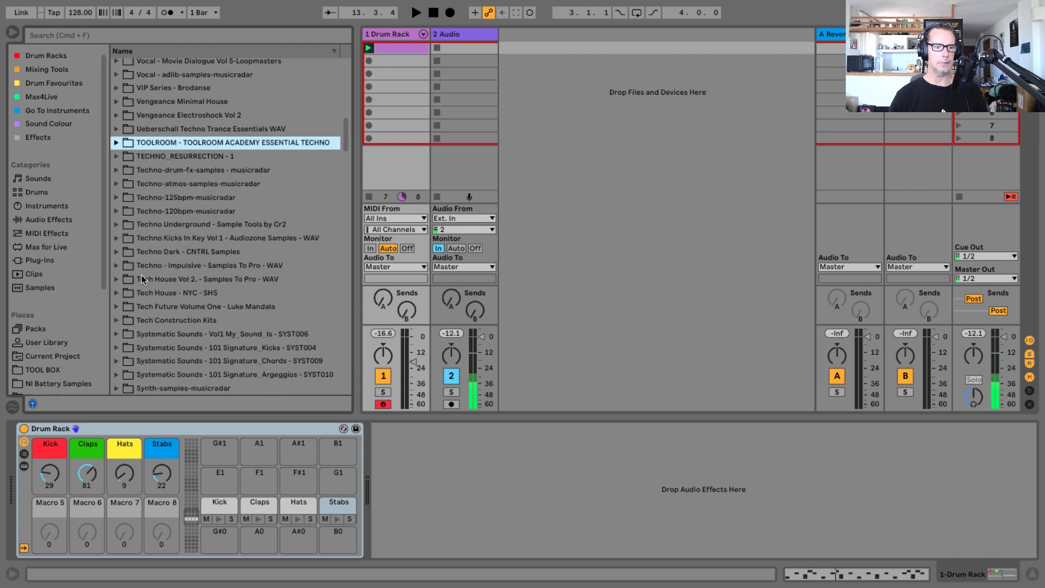
Rename the Drum Rack device as Toolroom Techno Drum Rack.
{"action": "left_click", "coordinate": [55, 429]}
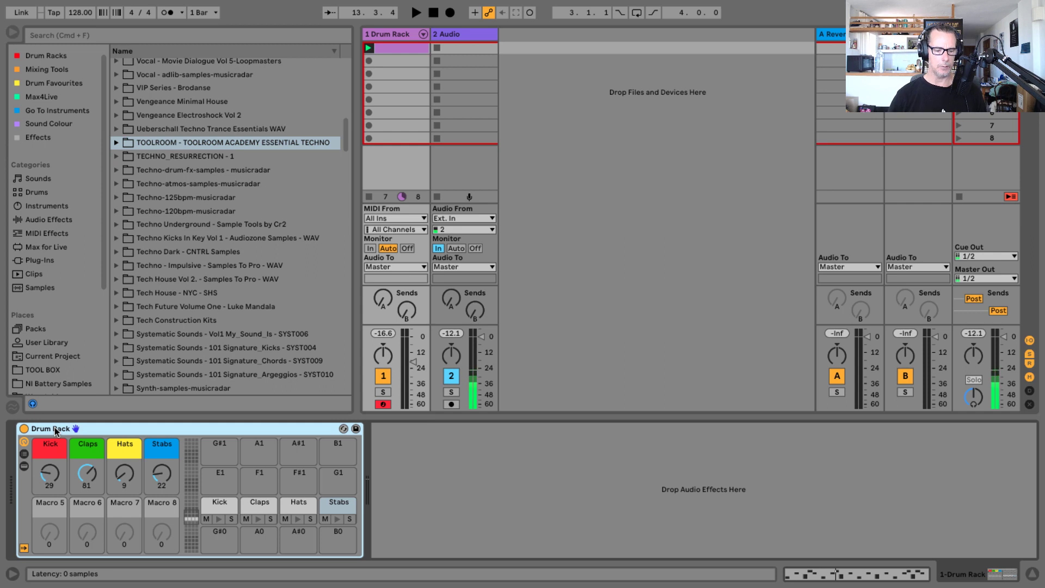
{"action": "key", "text": "super+r"}
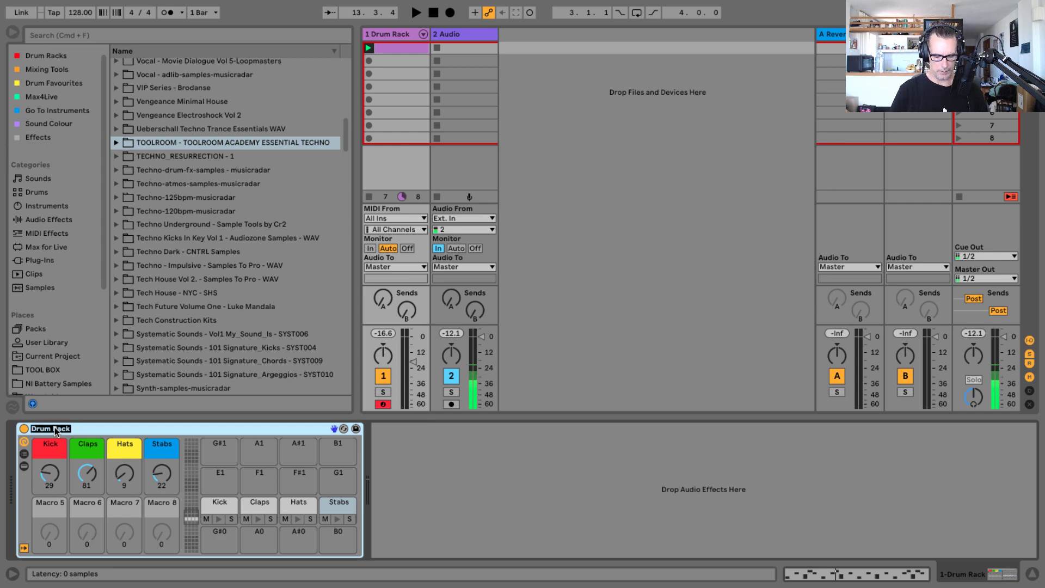
{"action": "type", "text": "Toolroom"}
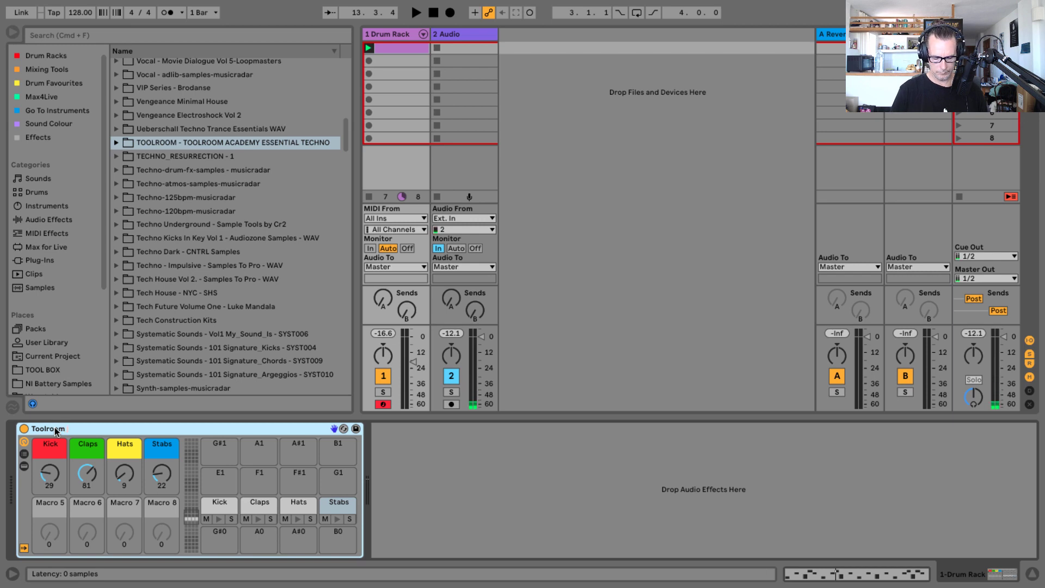
{"action": "type", "text": " Te"}
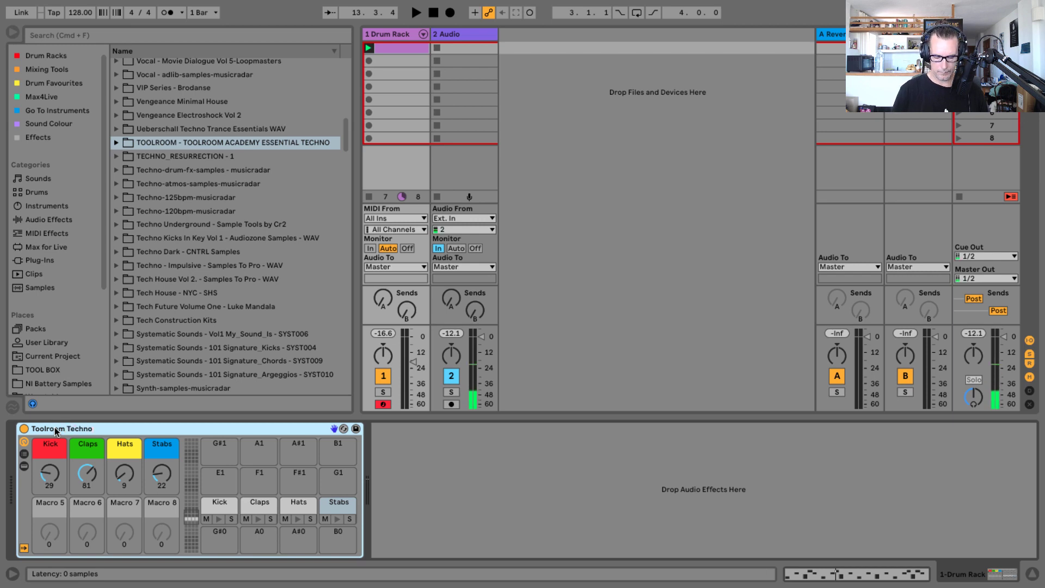
{"action": "type", "text": "chno Drum"}
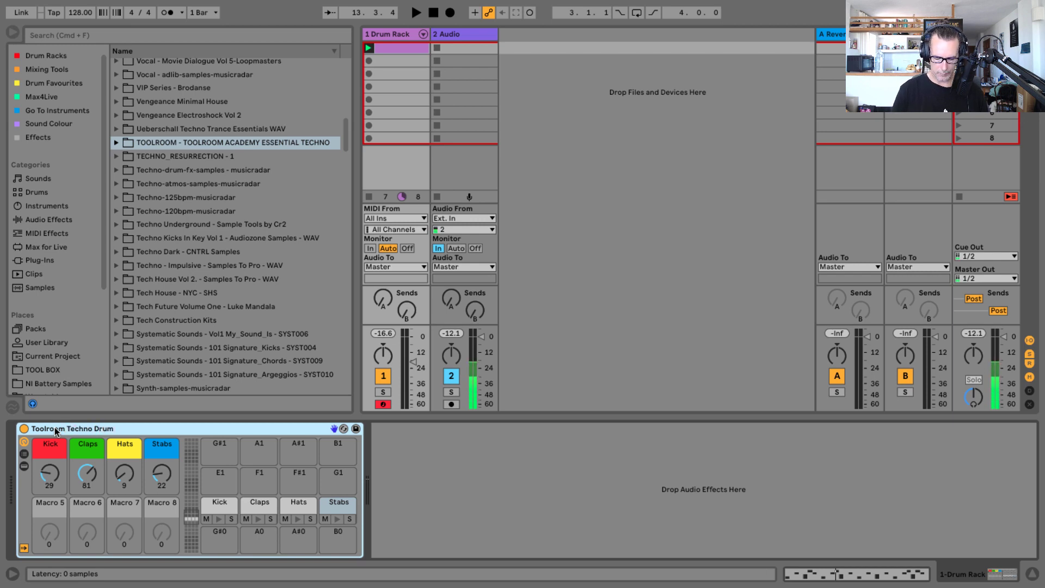
{"action": "type", "text": " Rack"}
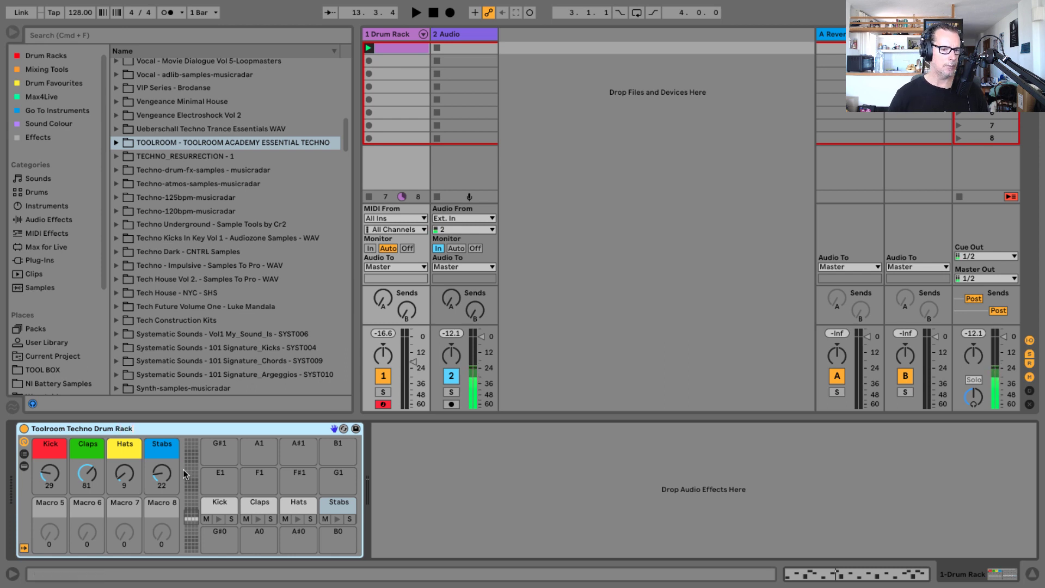
{"action": "left_click", "coordinate": [402, 446]}
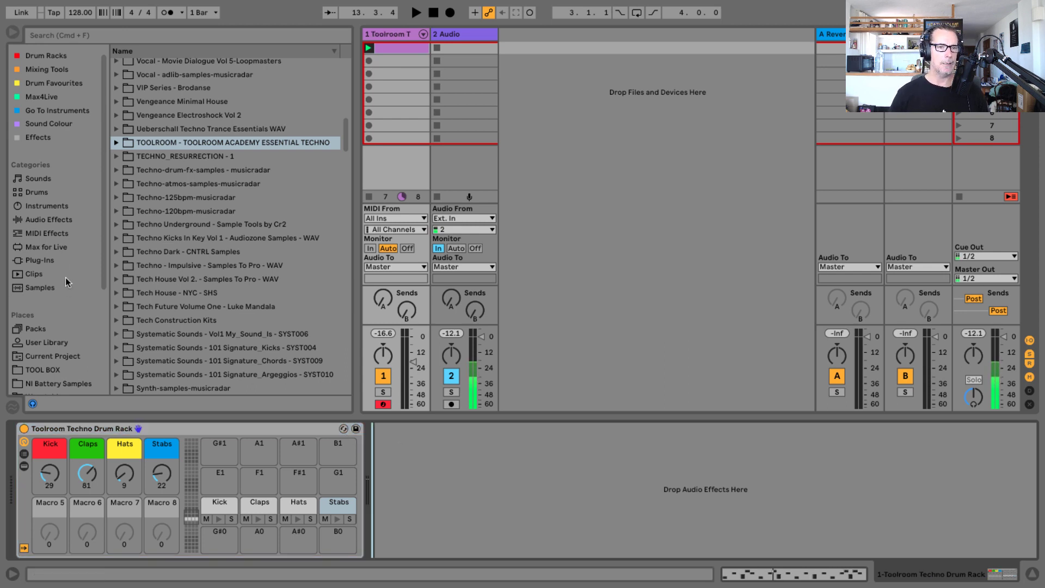
Show the contents of the User Library in the browser.
{"action": "scroll", "coordinate": [86, 292], "scroll_direction": "down", "scroll_amount": 1}
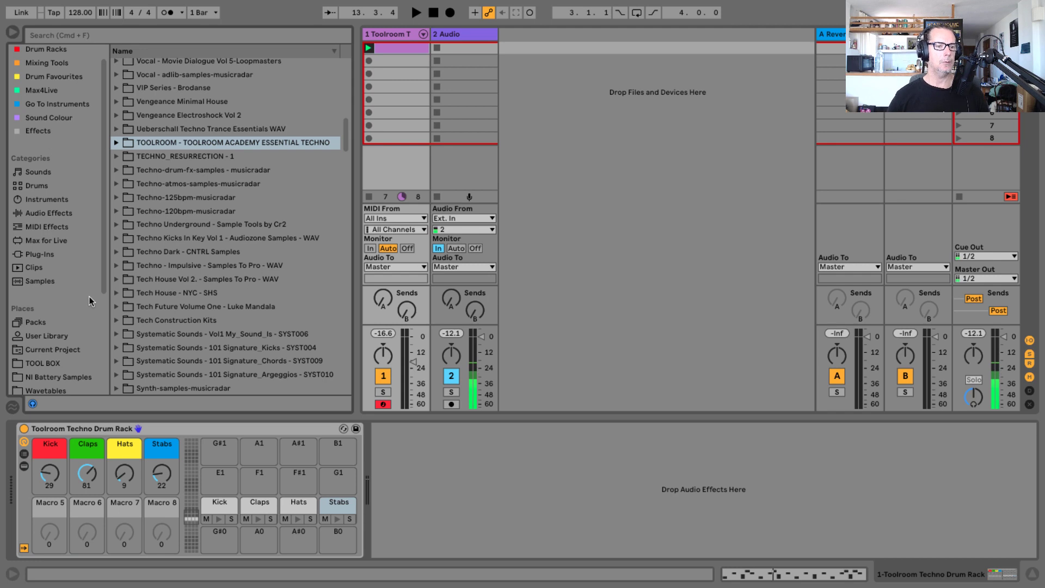
{"action": "scroll", "coordinate": [90, 298], "scroll_direction": "down", "scroll_amount": 9}
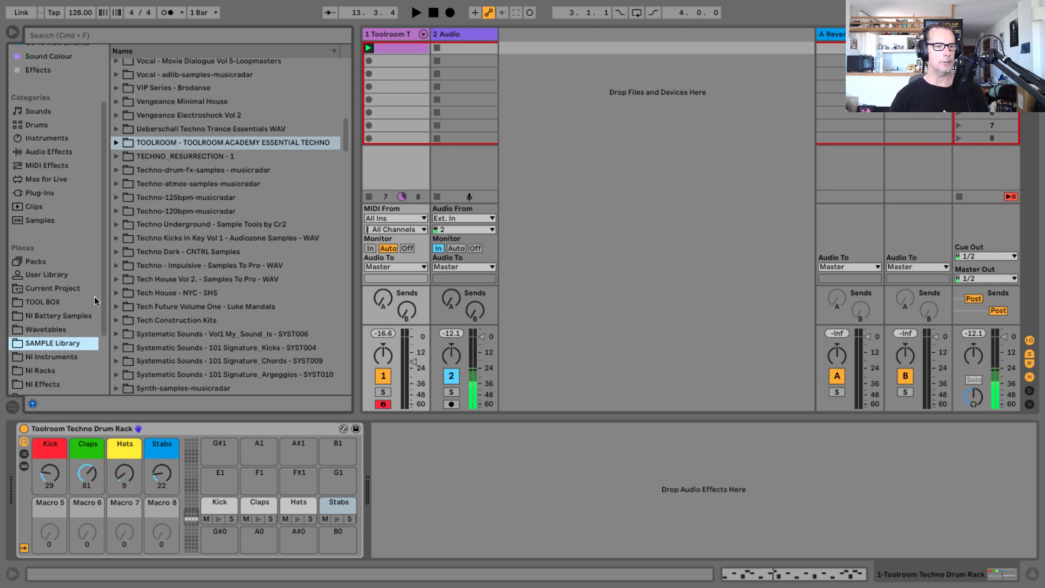
{"action": "scroll", "coordinate": [90, 299], "scroll_direction": "down", "scroll_amount": 4}
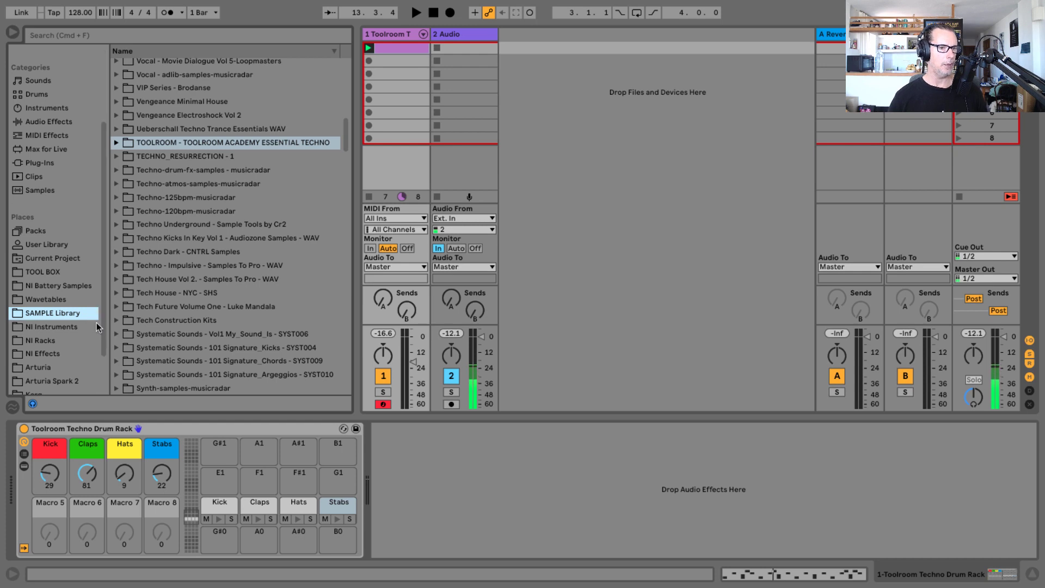
{"action": "scroll", "coordinate": [62, 263], "scroll_direction": "up", "scroll_amount": 2}
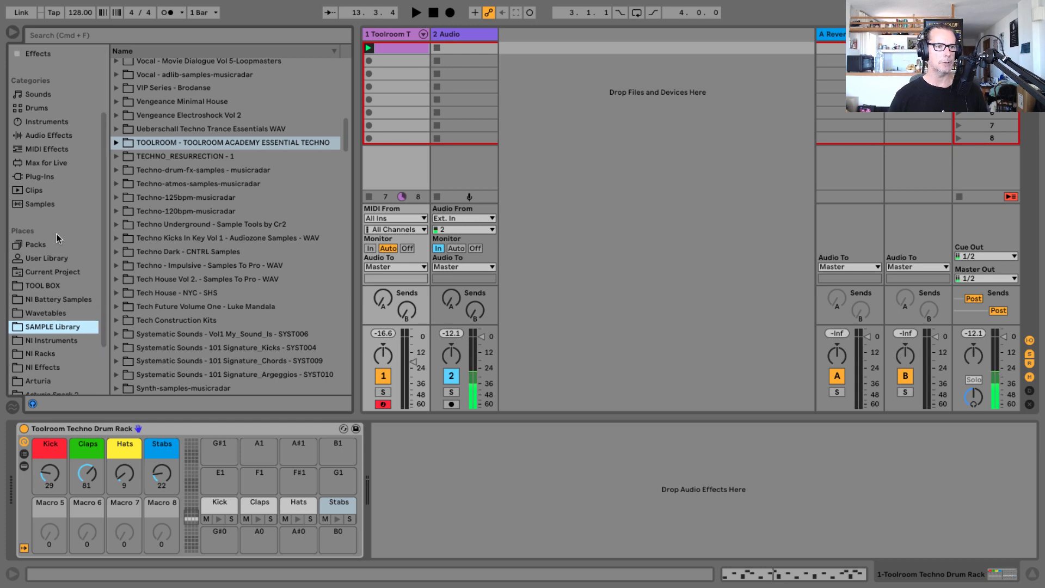
{"action": "scroll", "coordinate": [60, 239], "scroll_direction": "up", "scroll_amount": 3}
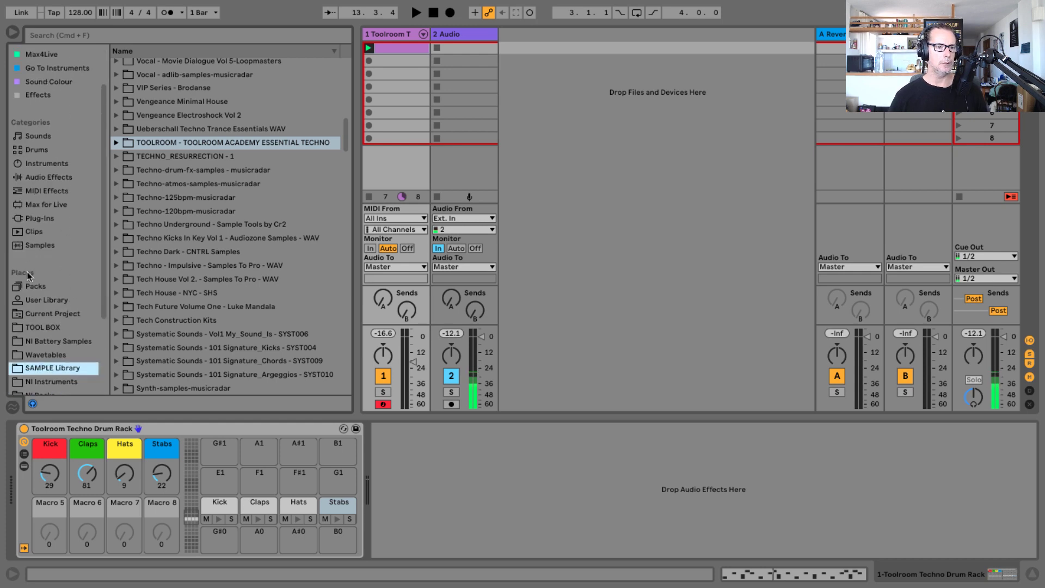
{"action": "scroll", "coordinate": [48, 247], "scroll_direction": "down", "scroll_amount": 1}
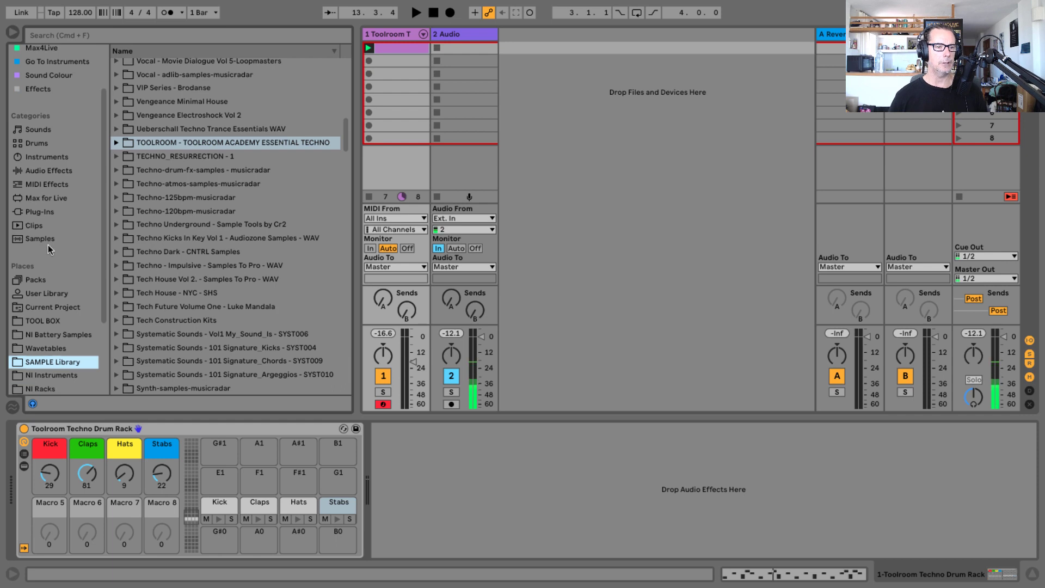
{"action": "left_click", "coordinate": [45, 294]}
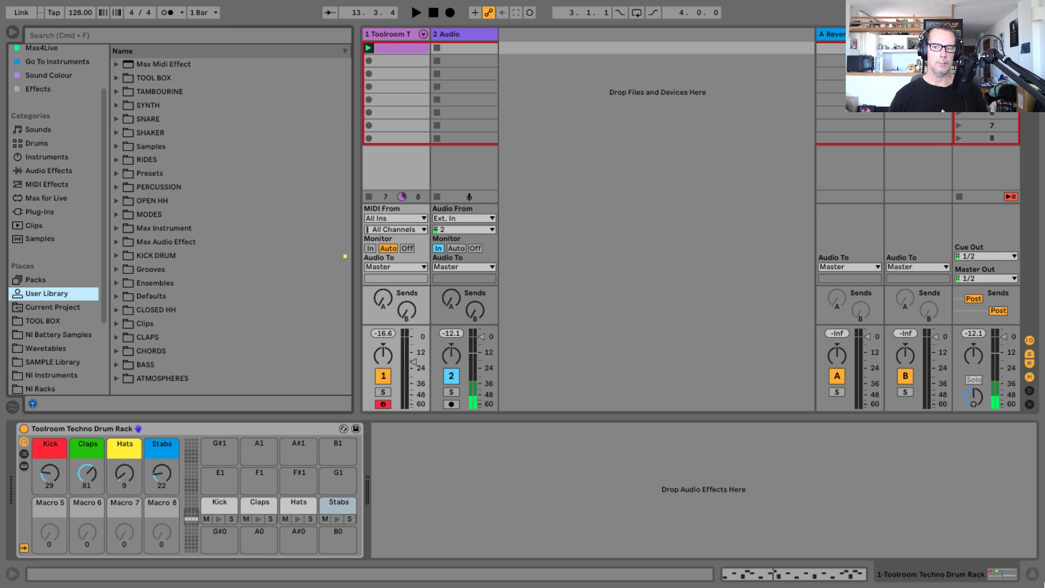
Create a new folder named Drum Racks in the User Library.
{"action": "key", "text": "super+alt+l"}
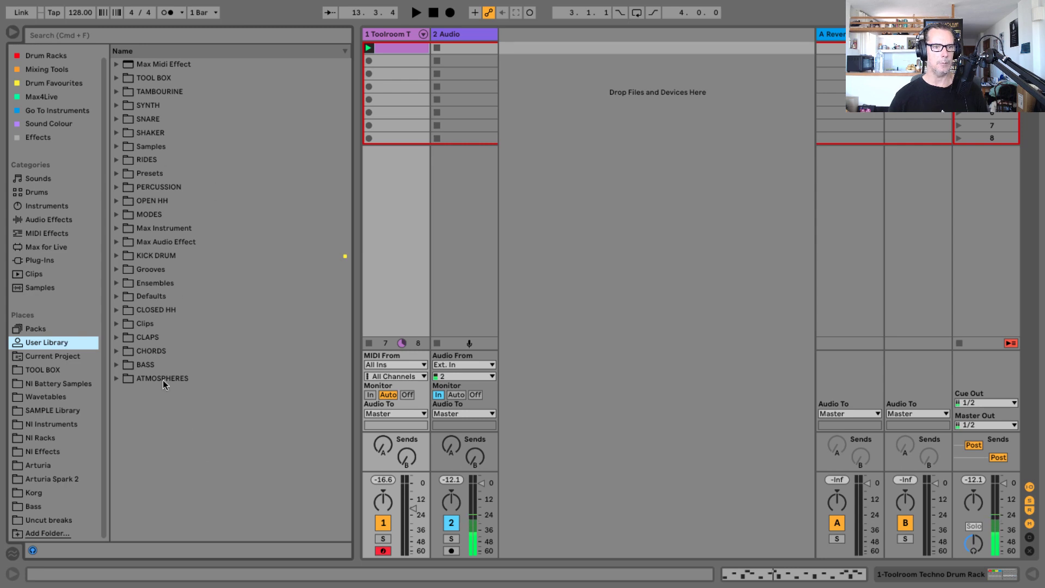
{"action": "right_click", "coordinate": [185, 416]}
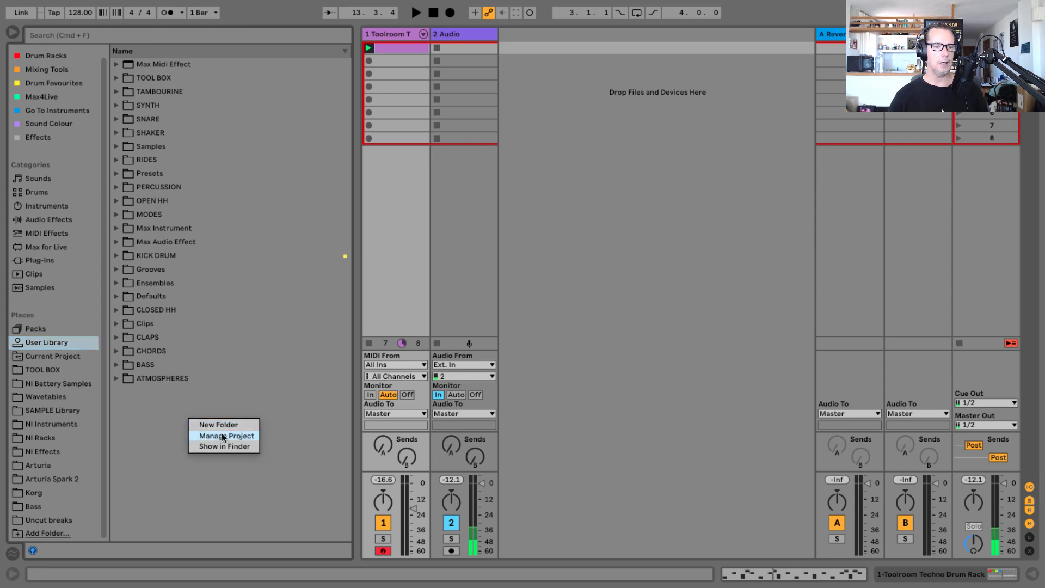
{"action": "left_click", "coordinate": [228, 427]}
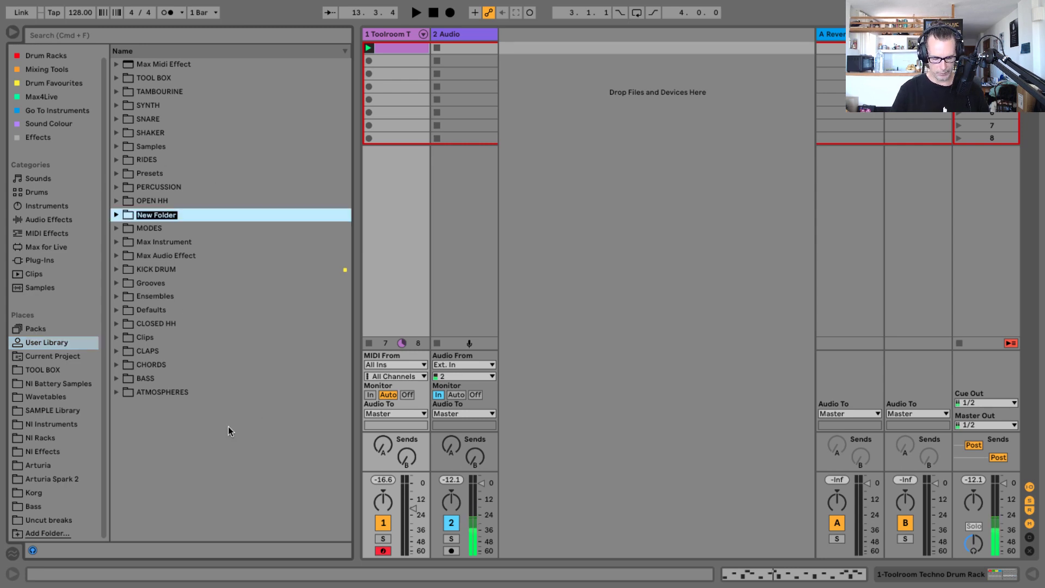
{"action": "type", "text": "Drum Rackd"}
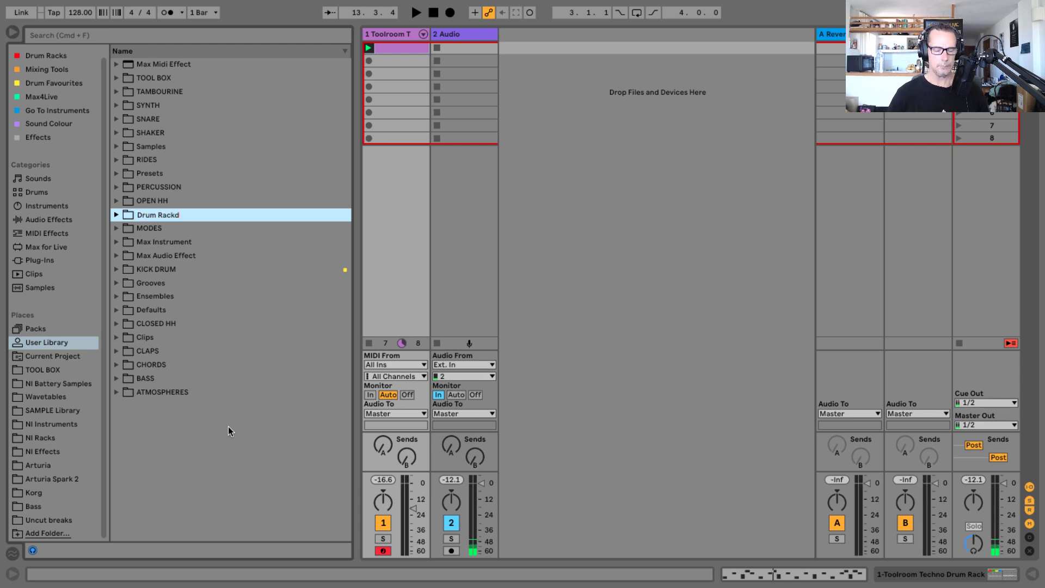
{"action": "key", "text": "BackSpace"}
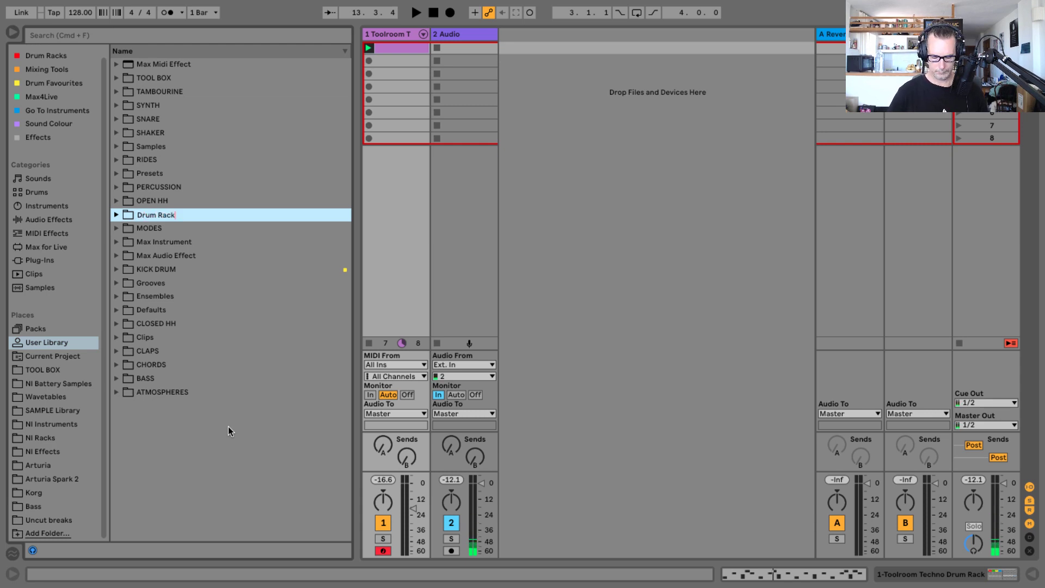
{"action": "type", "text": "s"}
{"action": "key", "text": "Return"}
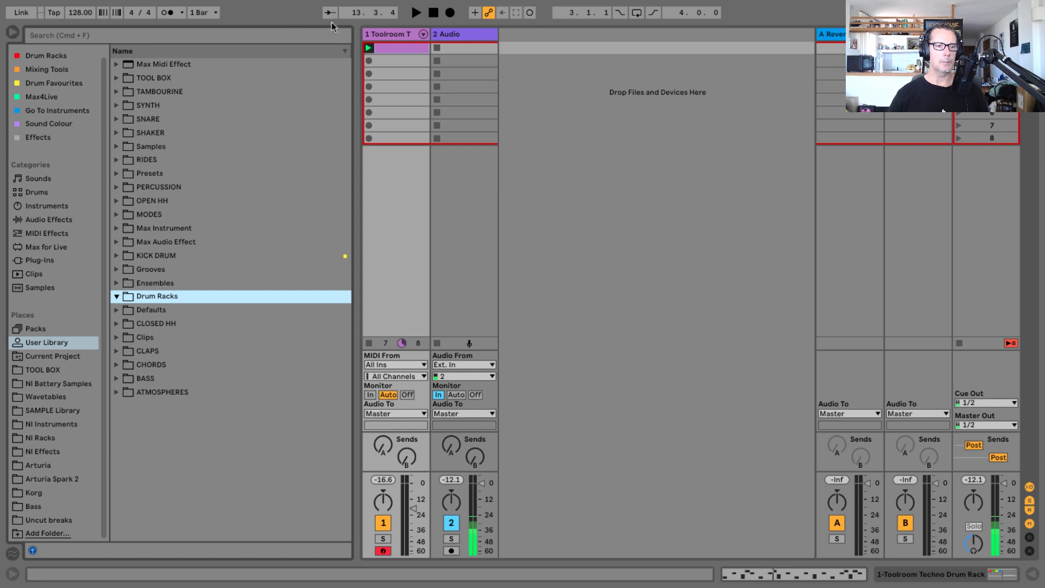
Save the rack into the User Library's Drum Racks folder as Toolroom Techno Drum Rack.adg and leave full screen.
{"action": "double_click", "coordinate": [394, 35]}
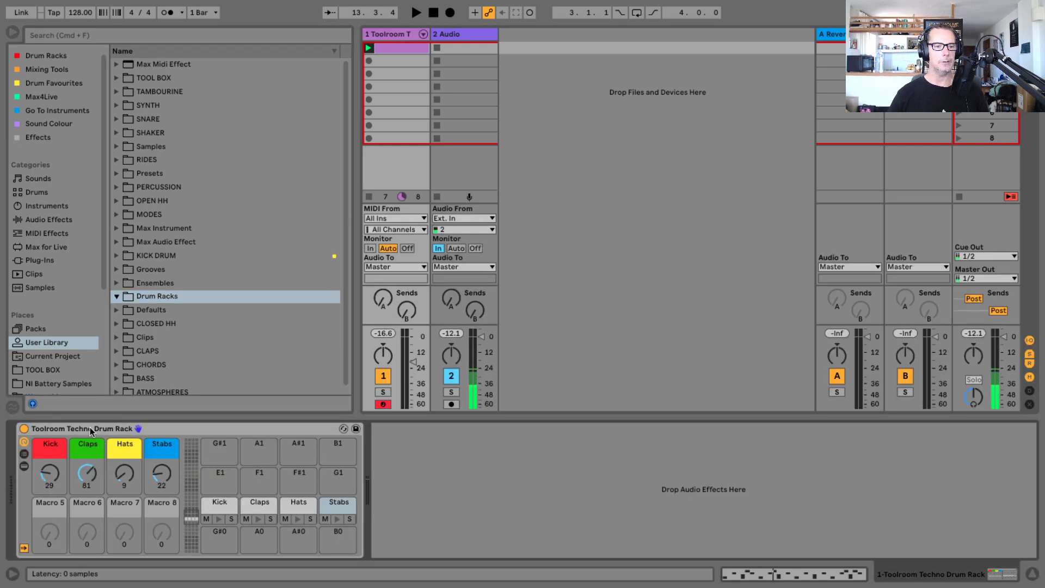
{"action": "left_click_drag", "start_coordinate": [90, 427], "coordinate": [147, 296]}
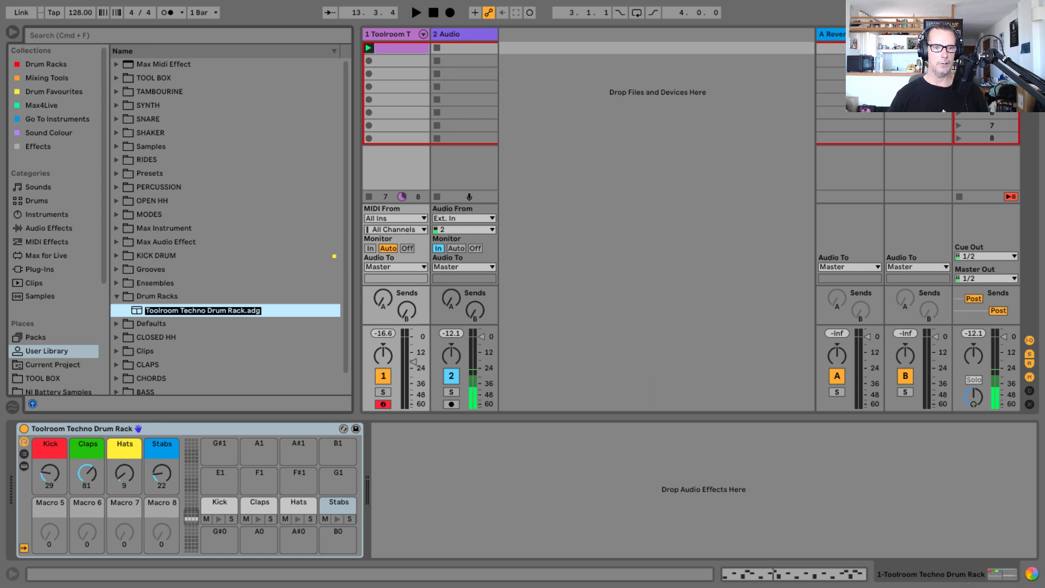
{"action": "key", "text": "Return"}
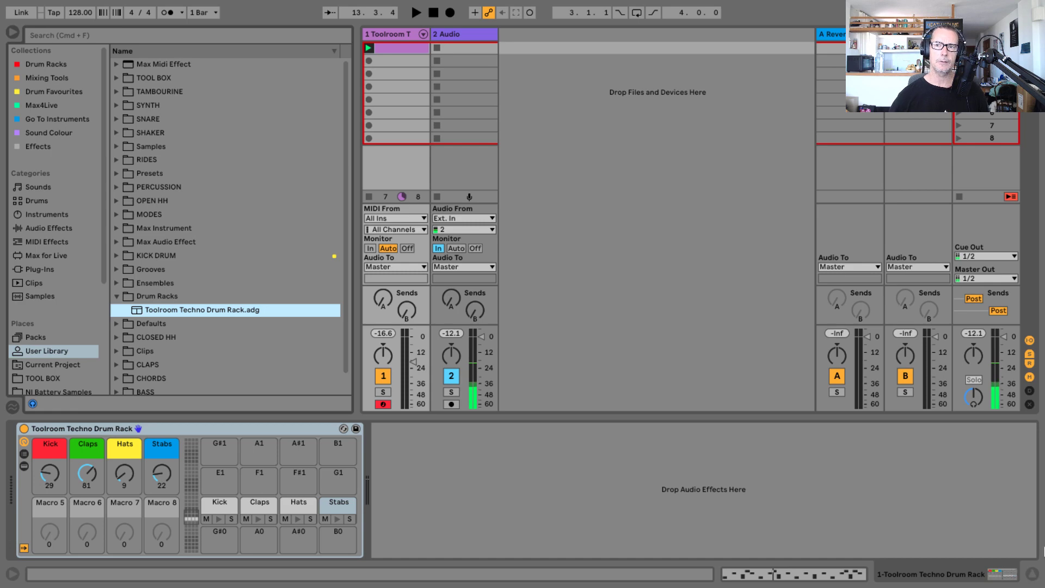
{"action": "key", "text": "ctrl+super+f"}
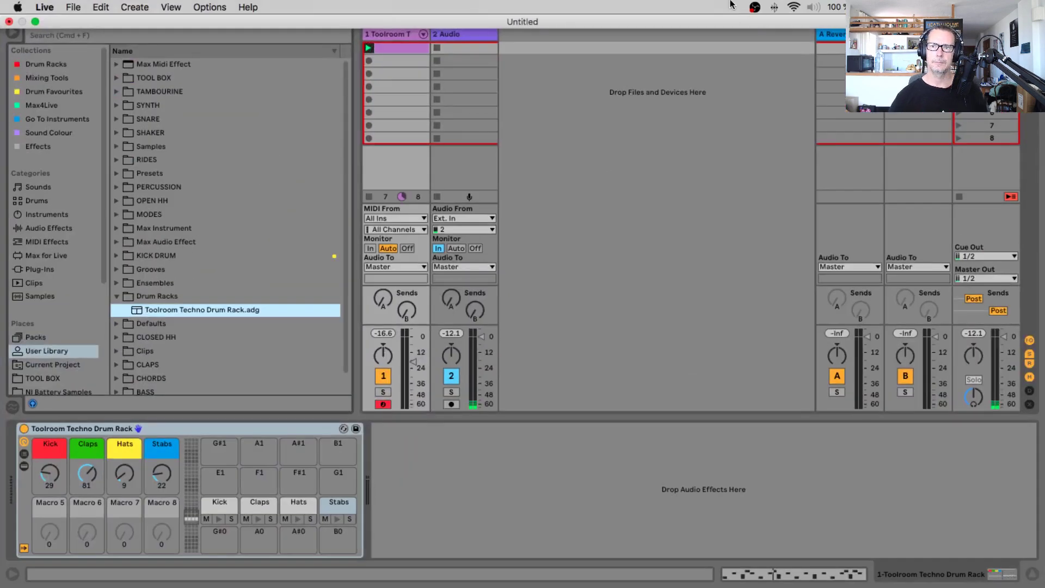